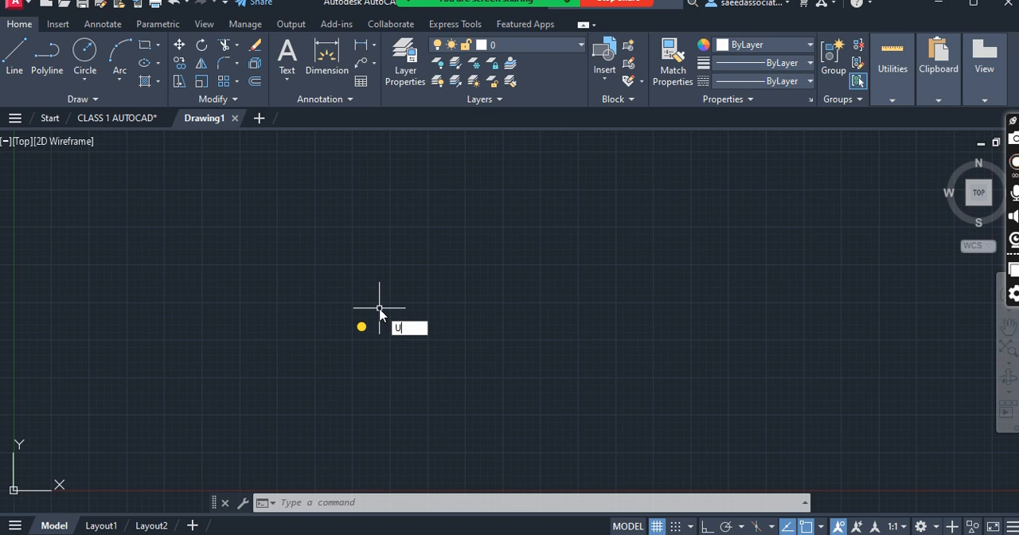
type("NITS")
key("Return")
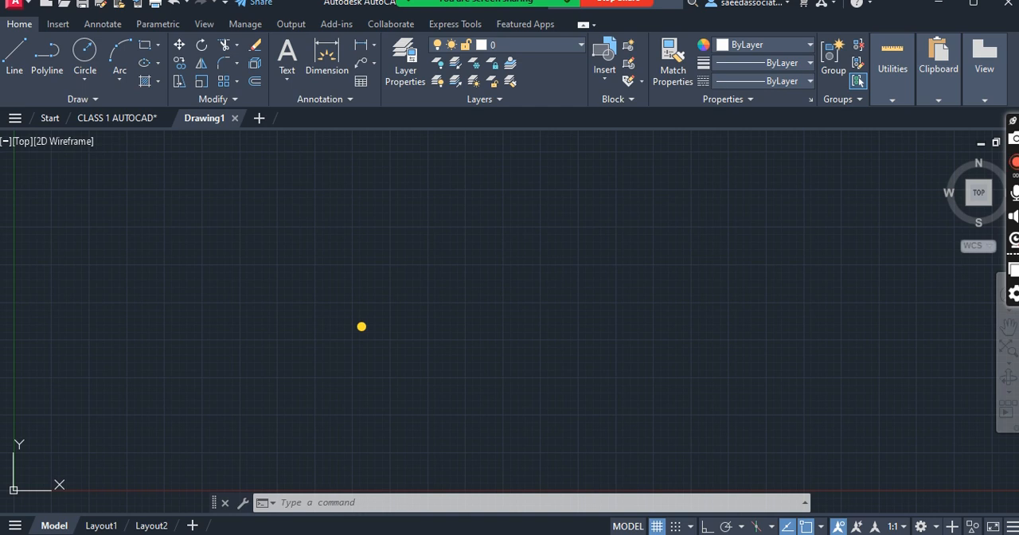
key("Escape")
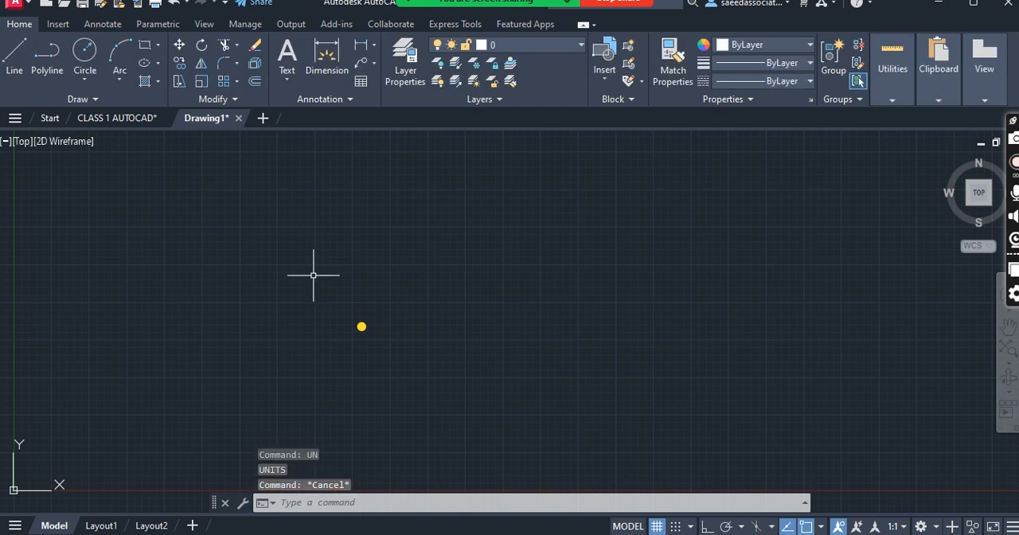
type("UN")
key("Return")
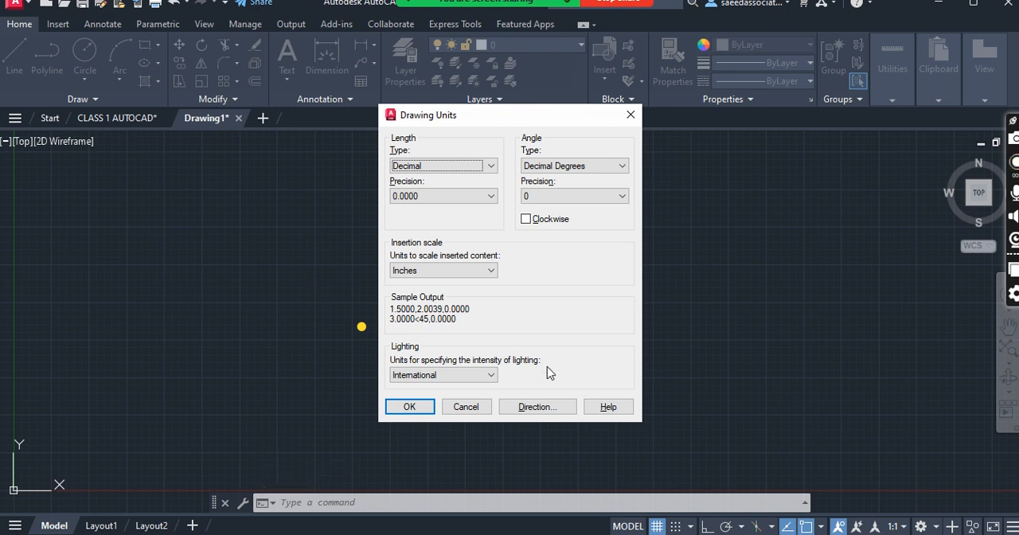
left_click(490, 271)
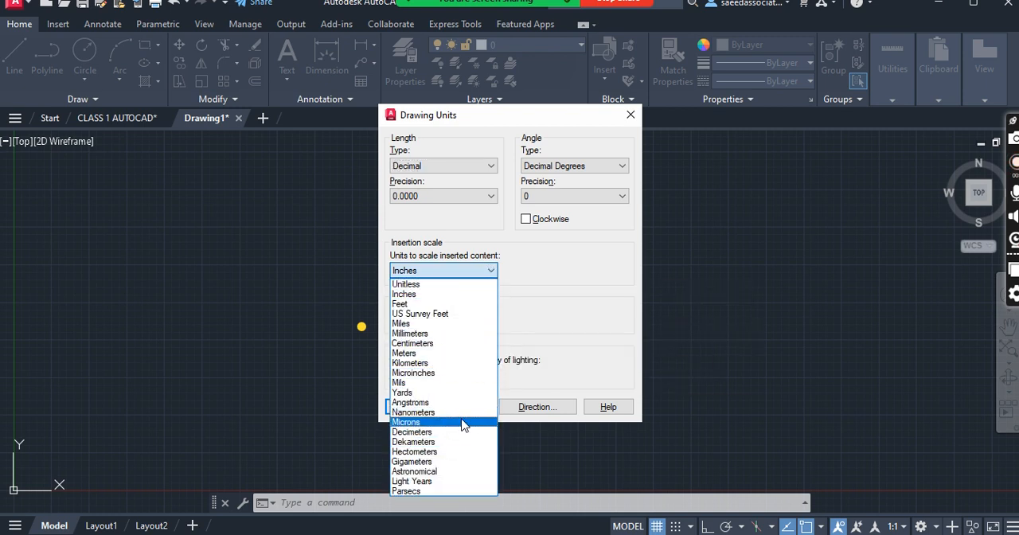
left_click(515, 301)
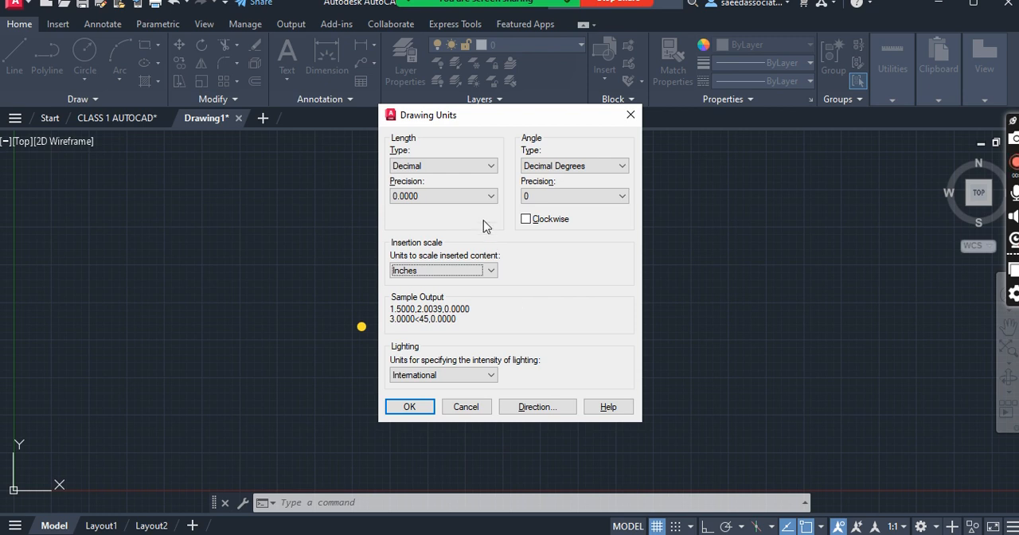
left_click(490, 166)
left_click(473, 182)
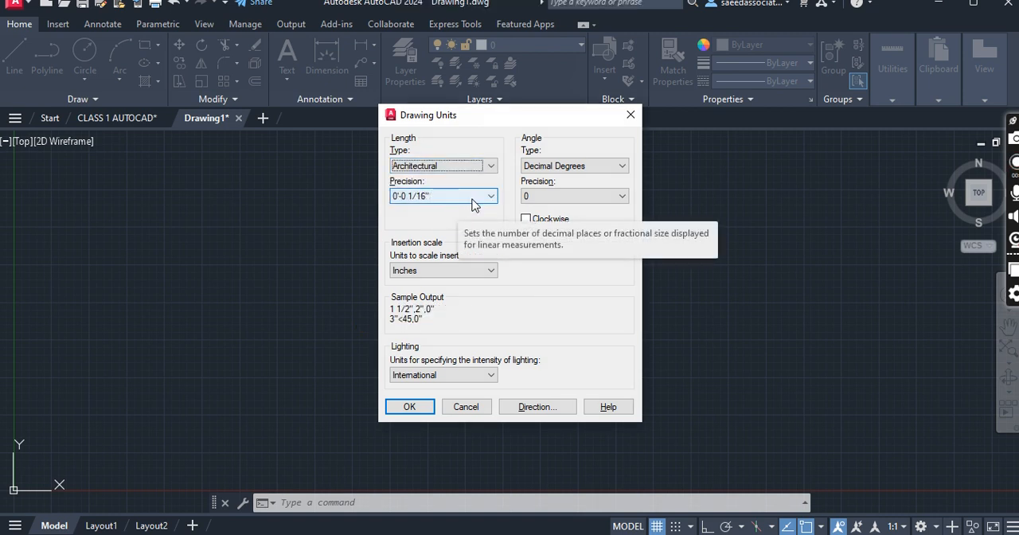
left_click(473, 204)
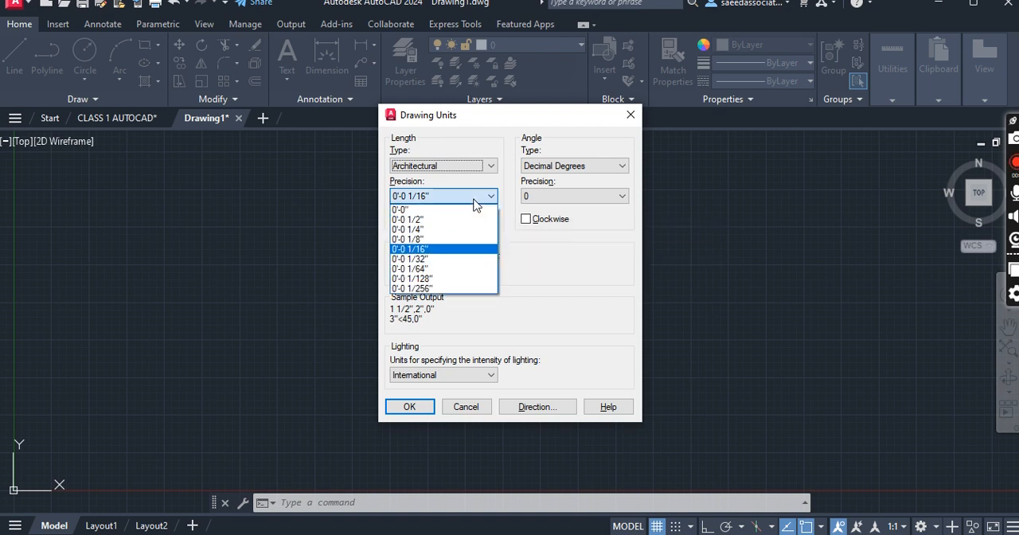
left_click(438, 240)
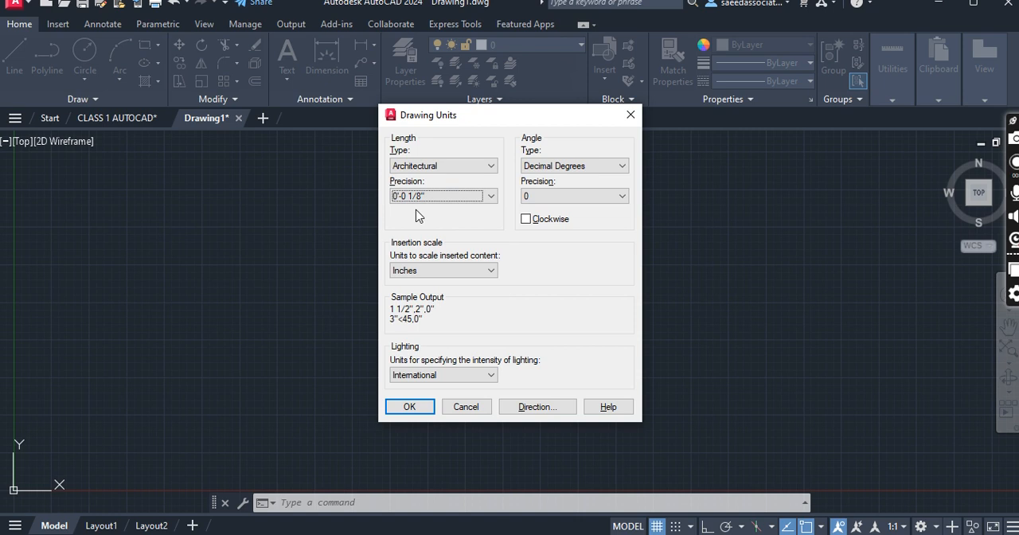
left_click(597, 166)
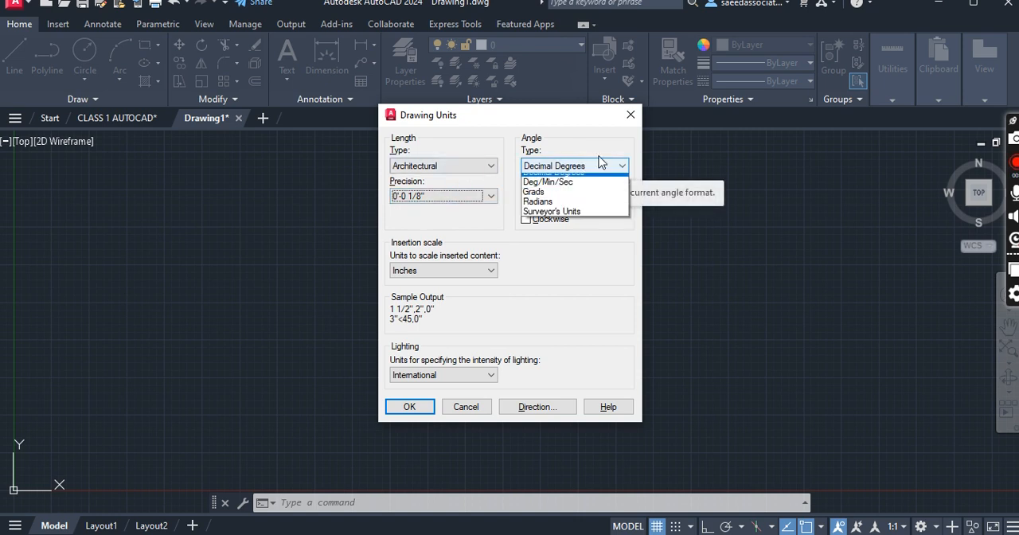
left_click(574, 190)
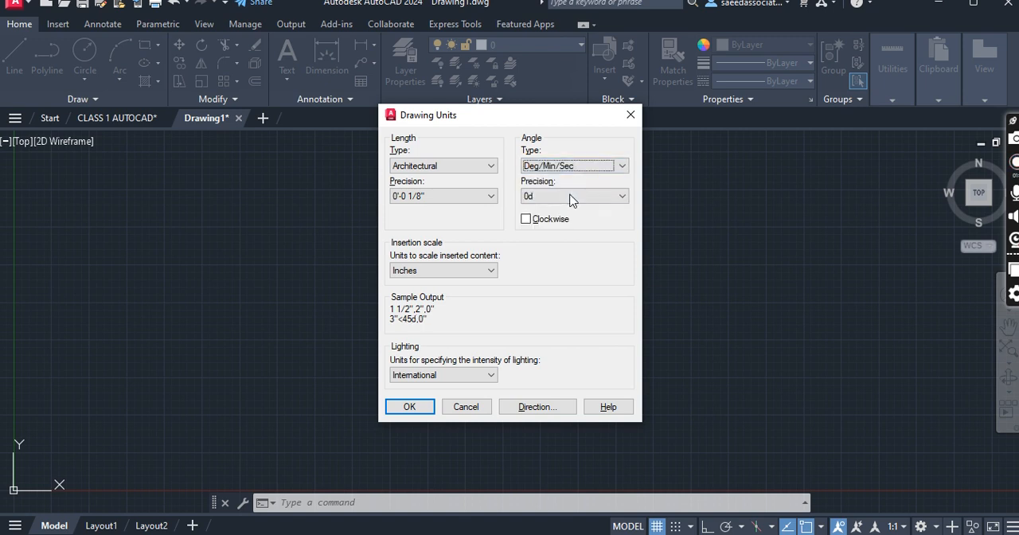
left_click(571, 198)
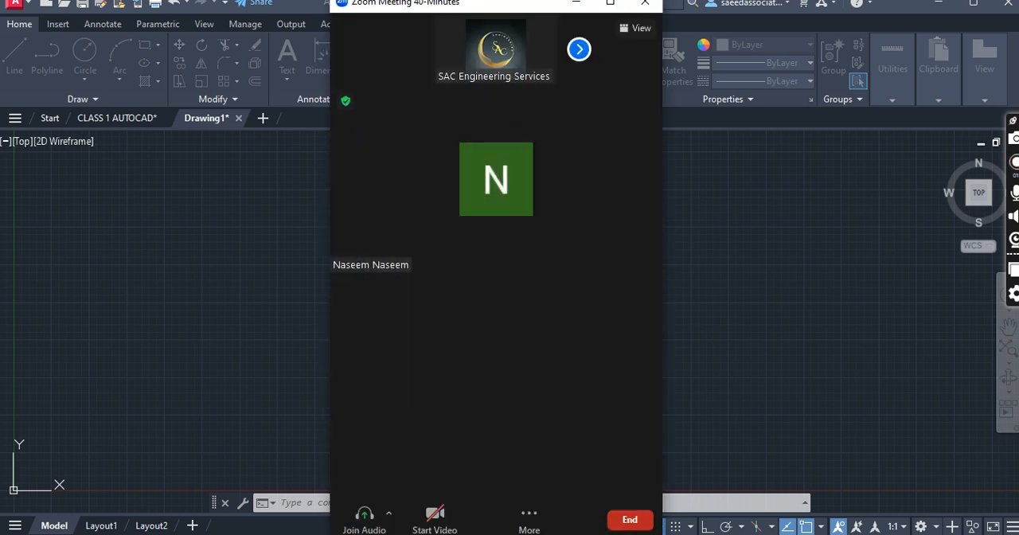
- Switch to the Zoom meeting and share the AutoCAD window with Drawing1.dwg
left_click(536, 162)
mouse_move(544, 8)
left_mouse_down()
mouse_move(612, 40)
mouse_move(846, 0)
left_mouse_up()
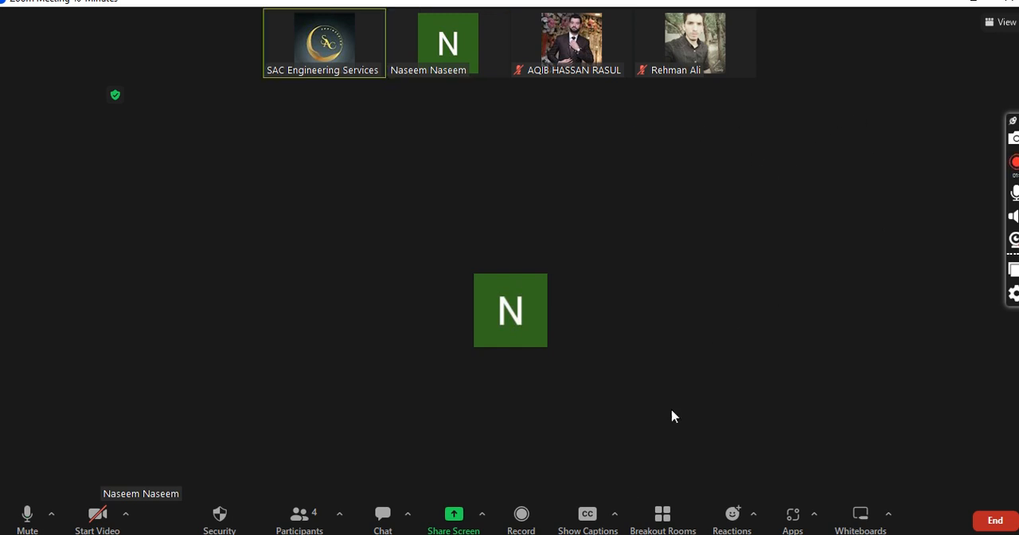
mouse_move(602, 534)
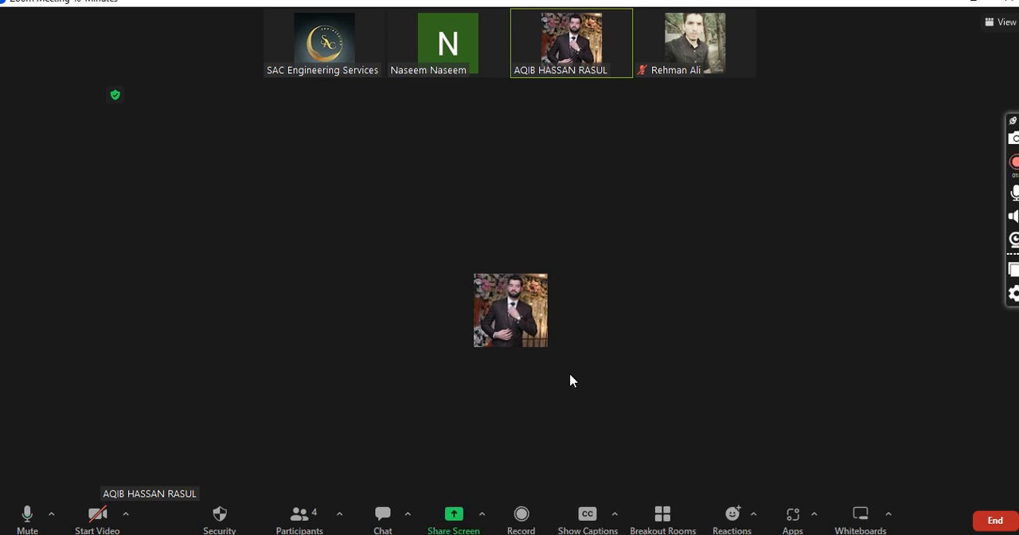
left_click(482, 516)
left_click(405, 434)
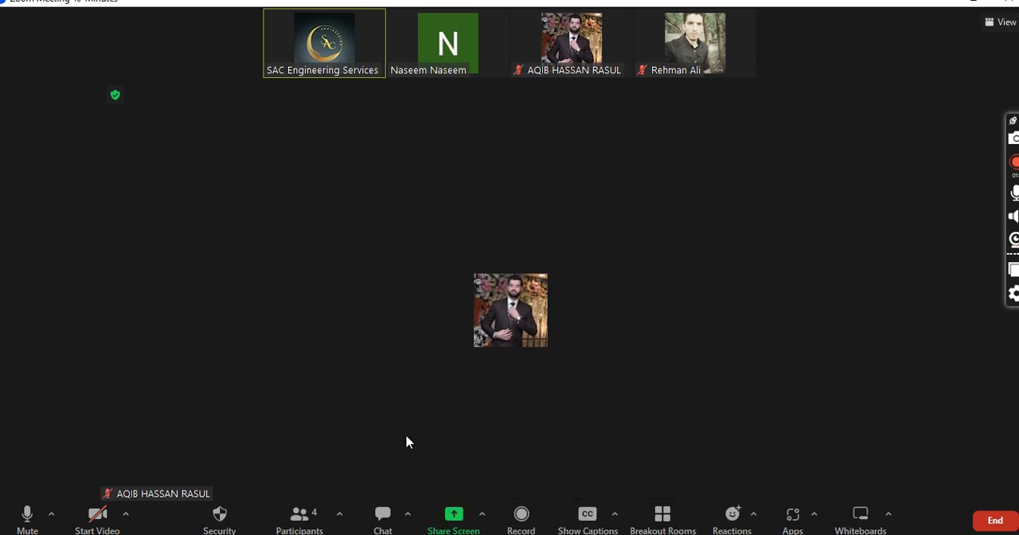
left_click(448, 526)
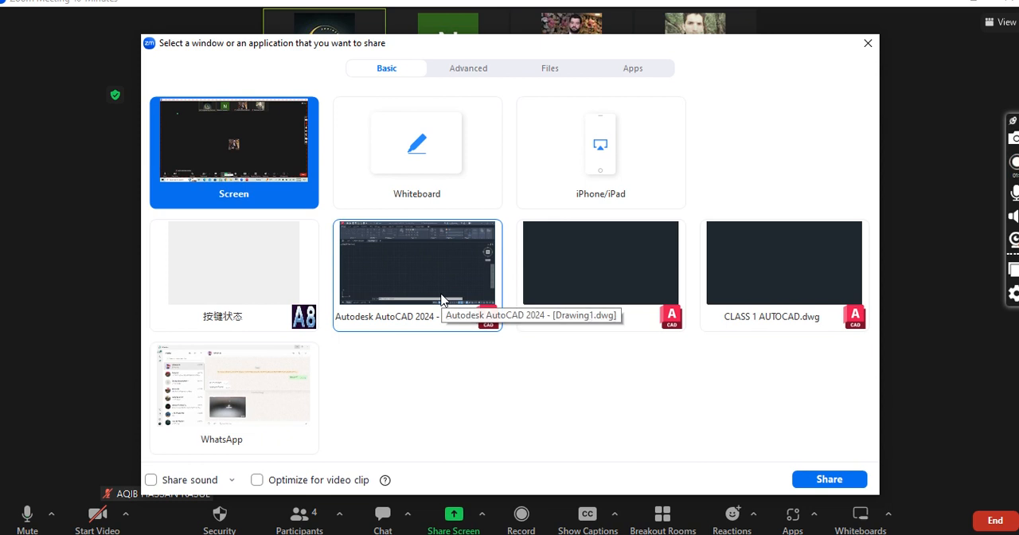
left_click(442, 299)
left_click(822, 480)
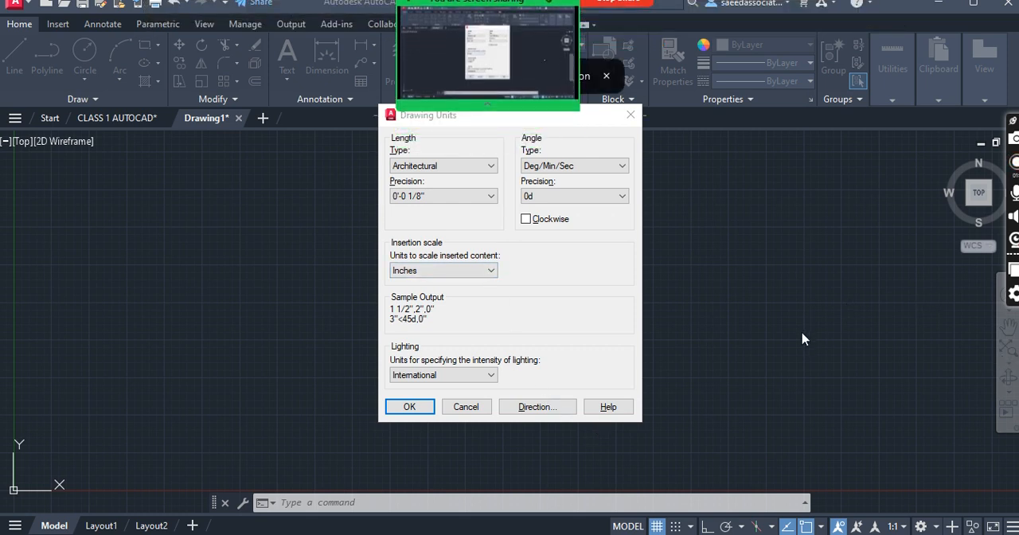
- Discard the pending changes to the drawing units
left_click(630, 115)
key("Escape")
key("Escape")
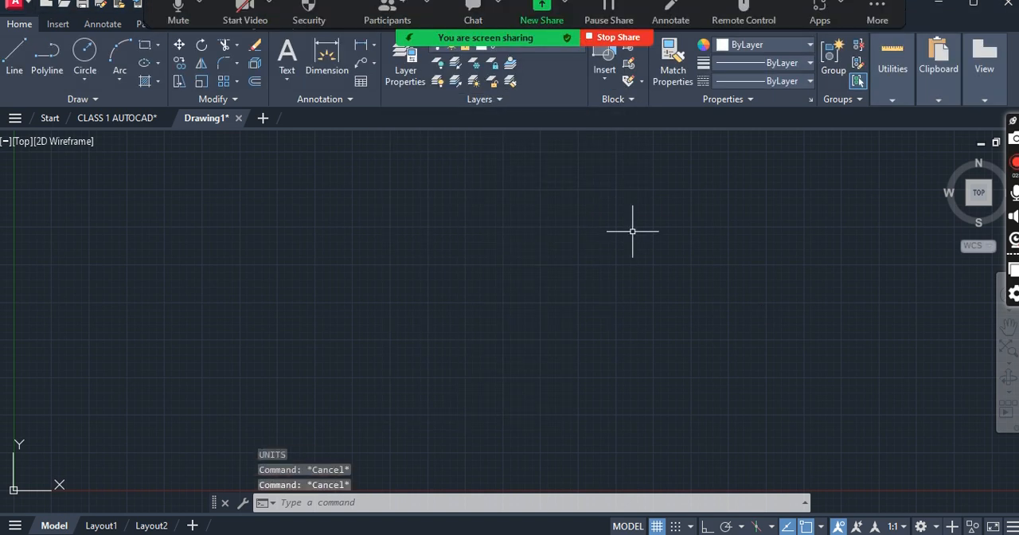
- Set the drawing's length units to Architectural with a precision of 0'-0 1/8"
type("UN")
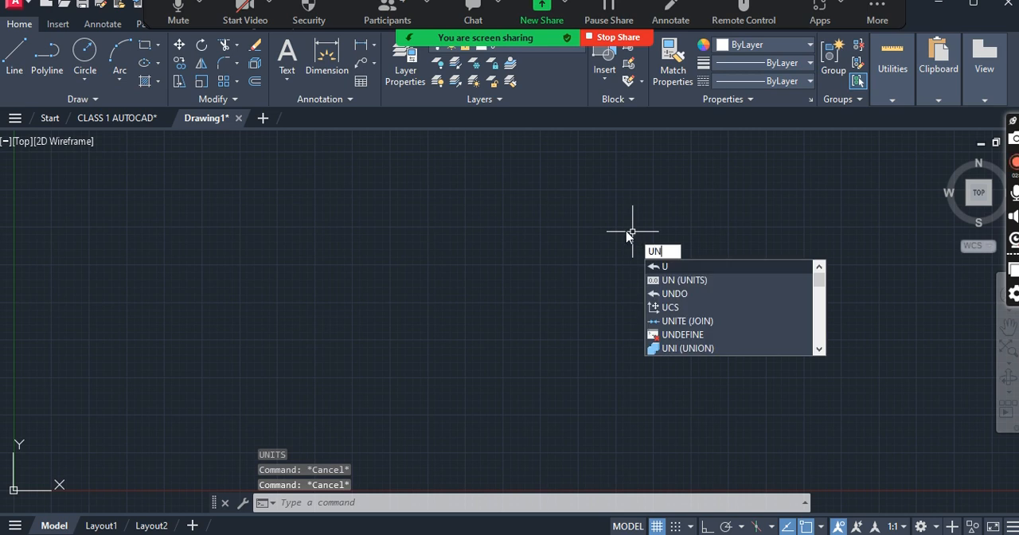
key("Return")
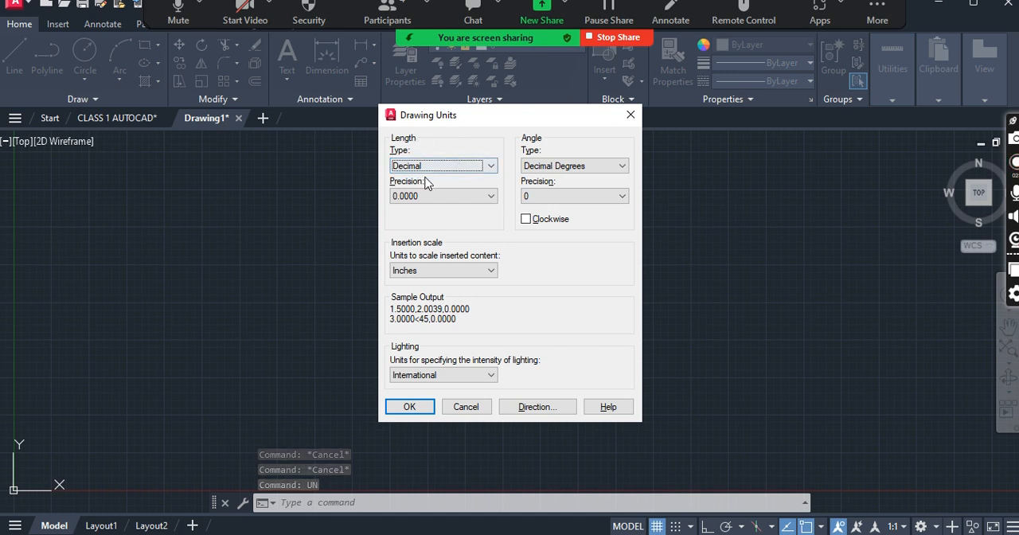
left_click(444, 167)
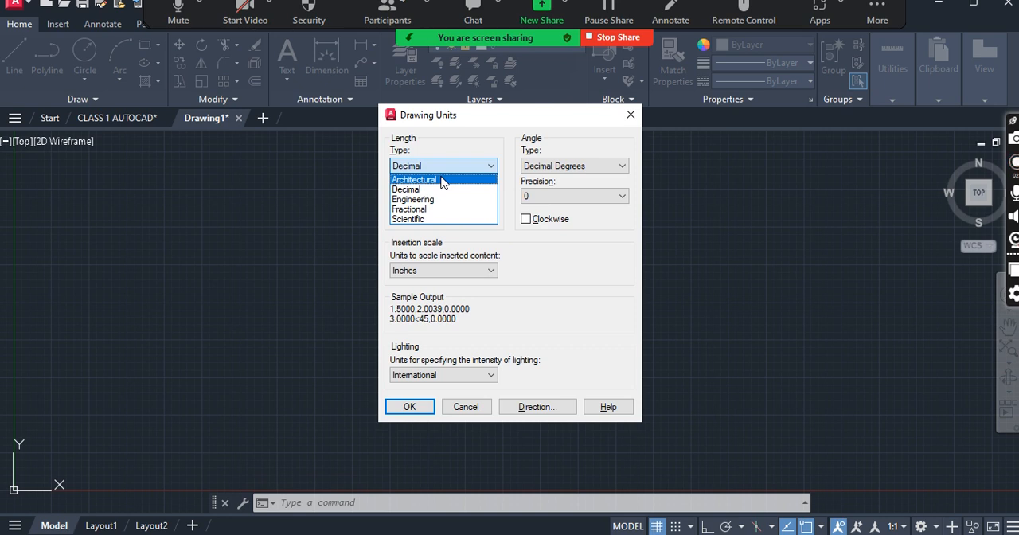
left_click(444, 180)
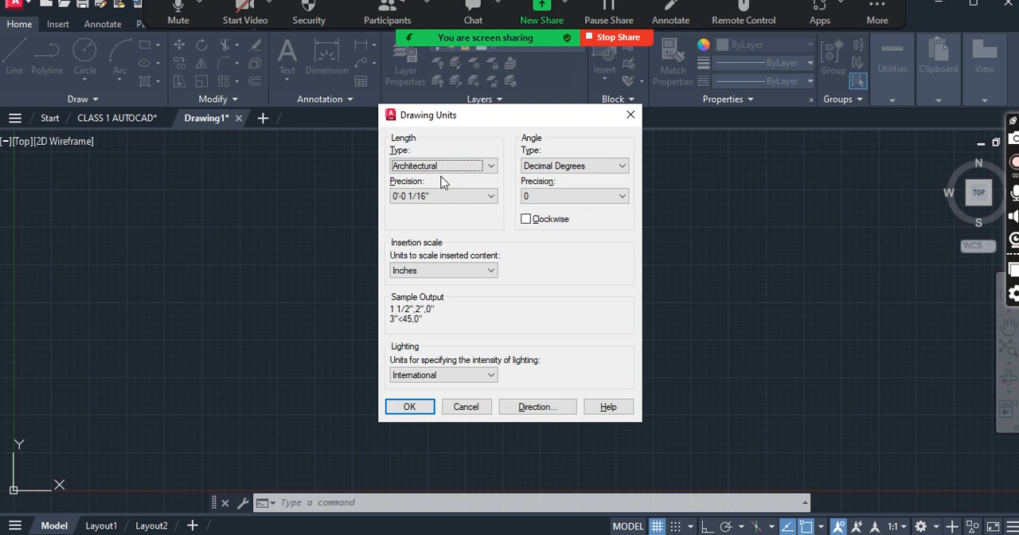
left_click(456, 199)
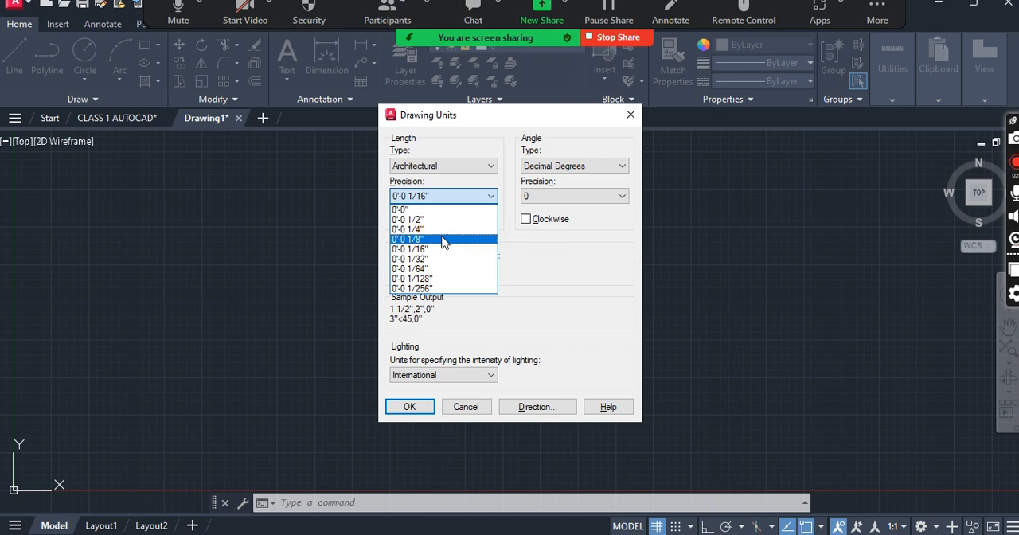
left_click(443, 240)
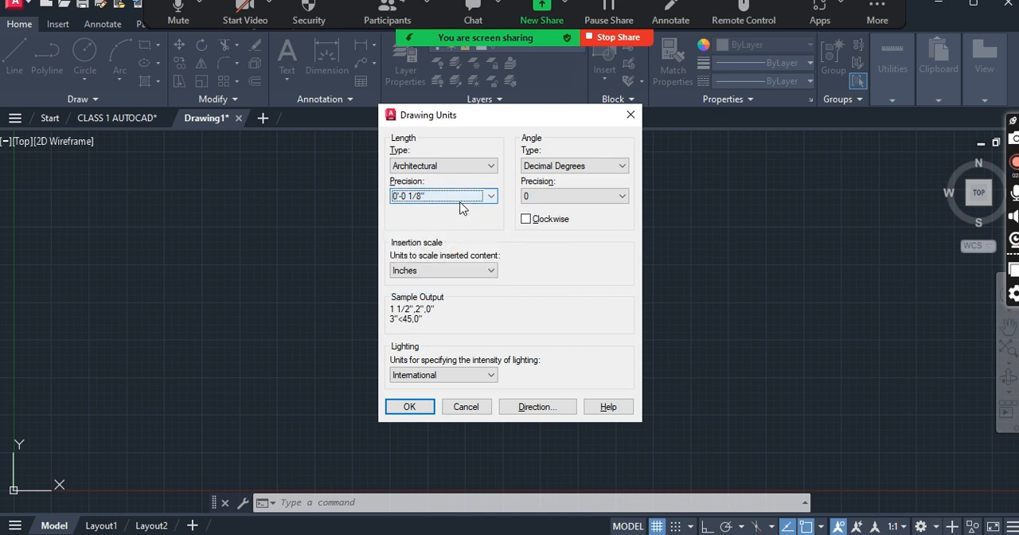
- Set the angle units to Deg/Min/Sec with 0d00'00" precision, measured clockwise
left_click(557, 167)
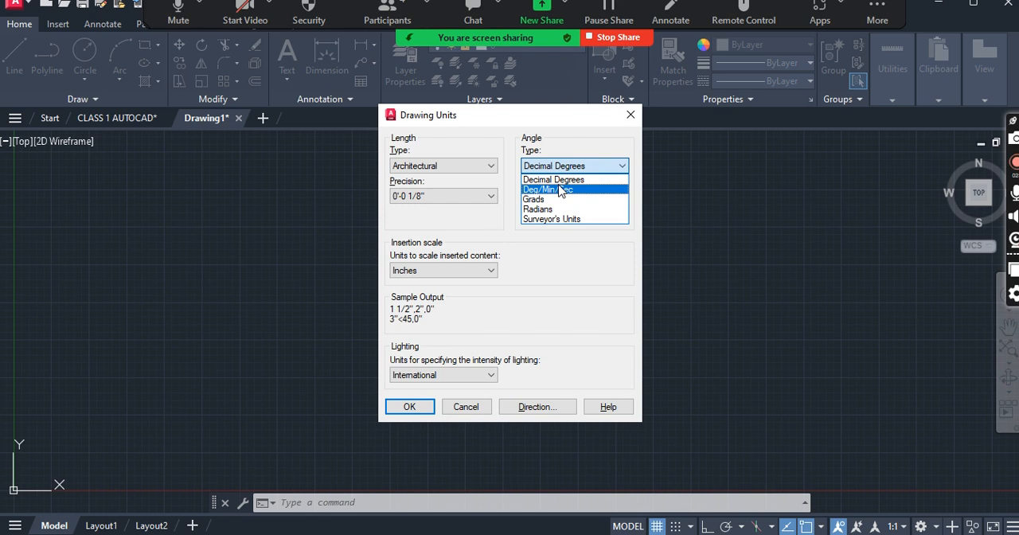
left_click(562, 191)
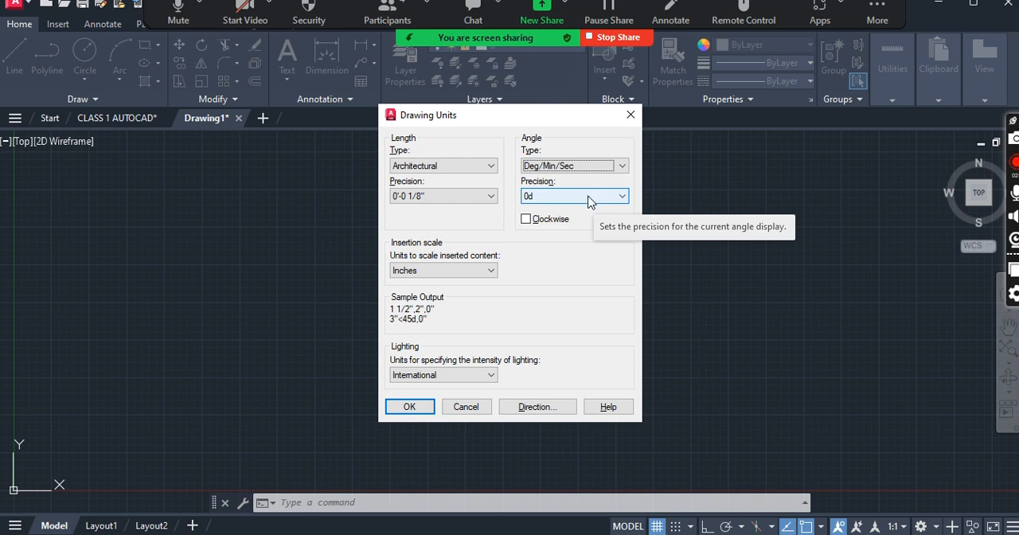
left_click(587, 201)
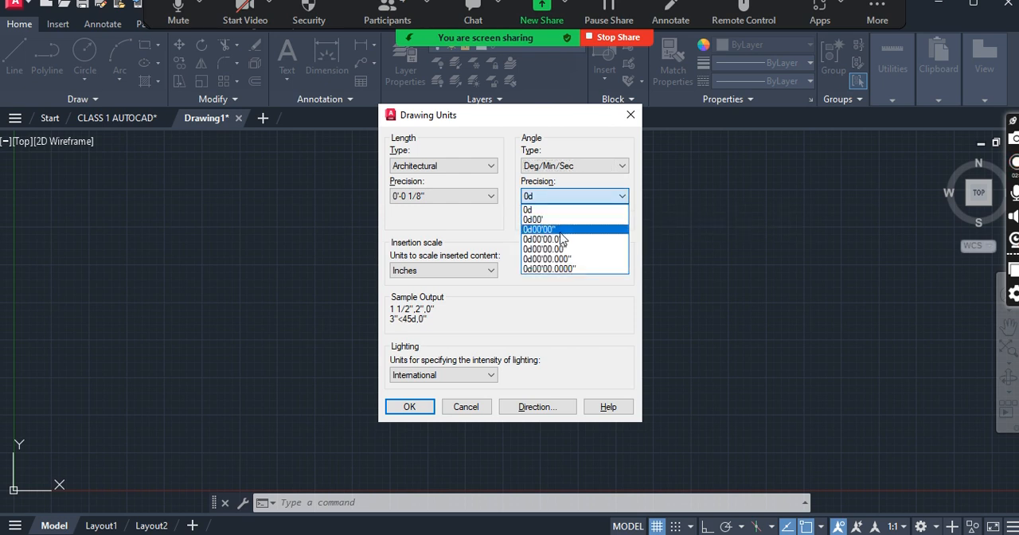
left_click(560, 231)
left_click(526, 220)
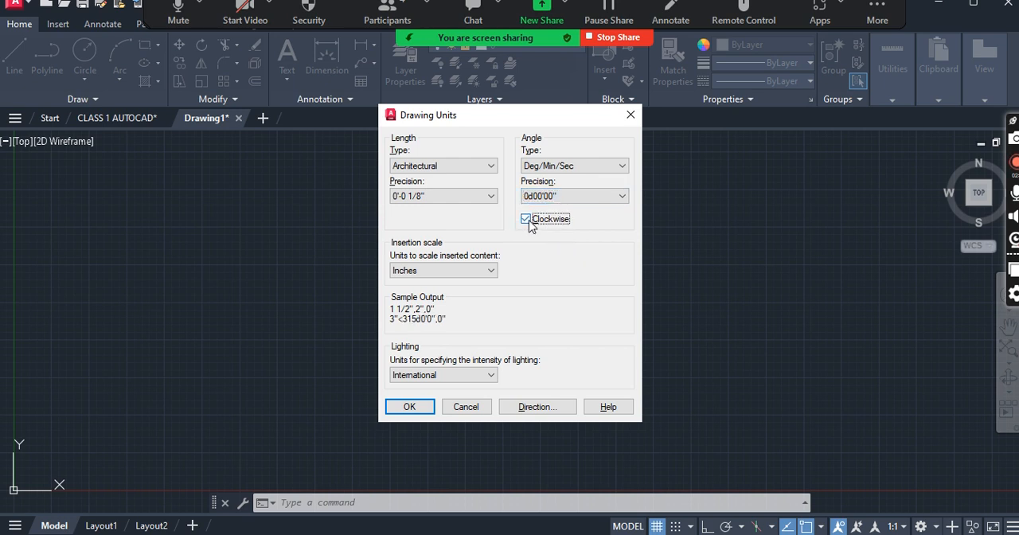
- Use Inches as the insertion scale and International lighting units, and apply the drawing unit settings
left_click(458, 278)
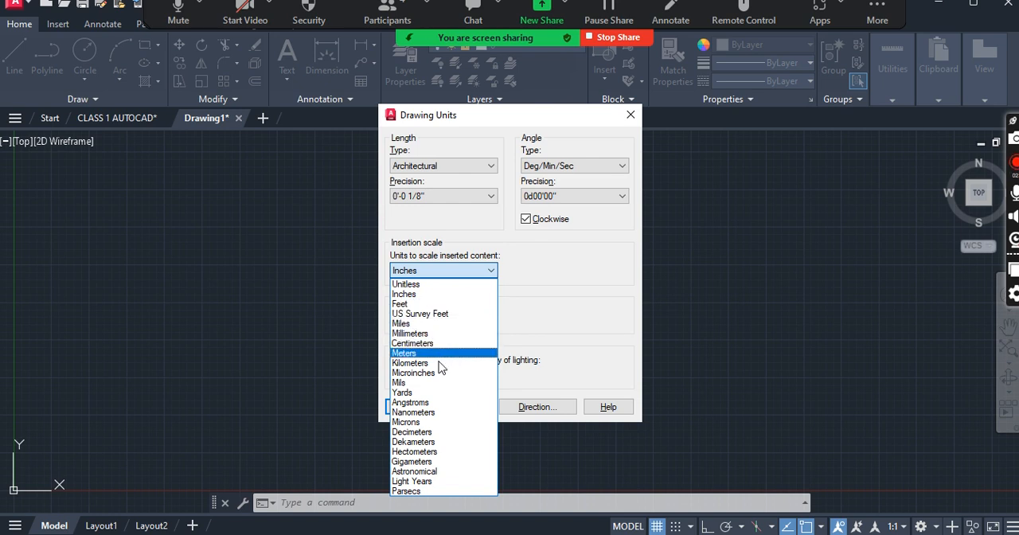
left_click(433, 294)
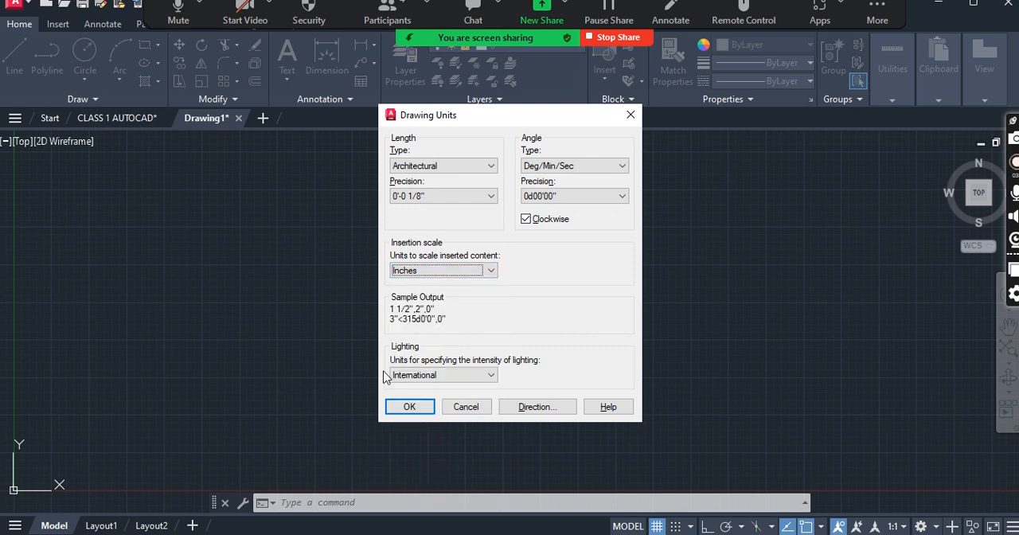
left_click(465, 377)
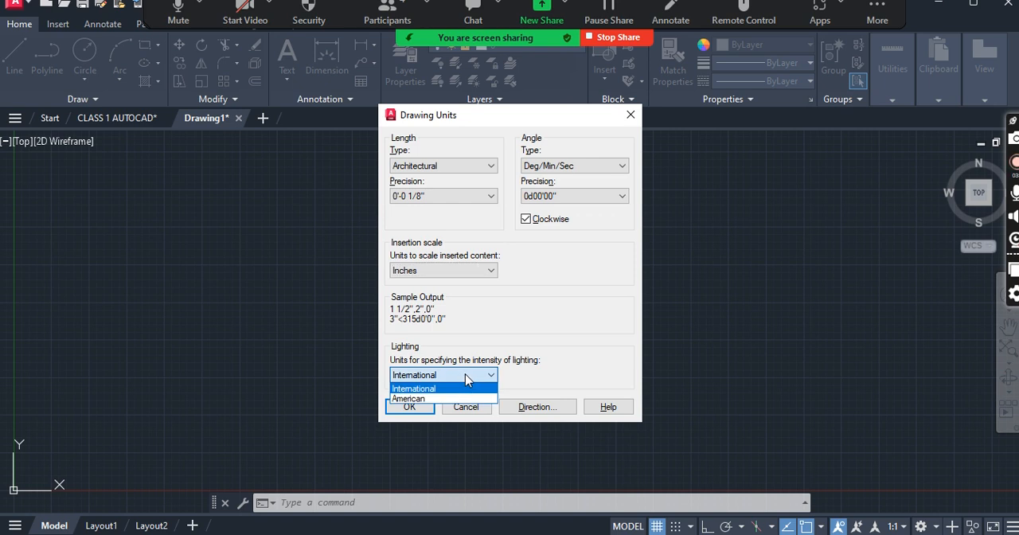
left_click(454, 331)
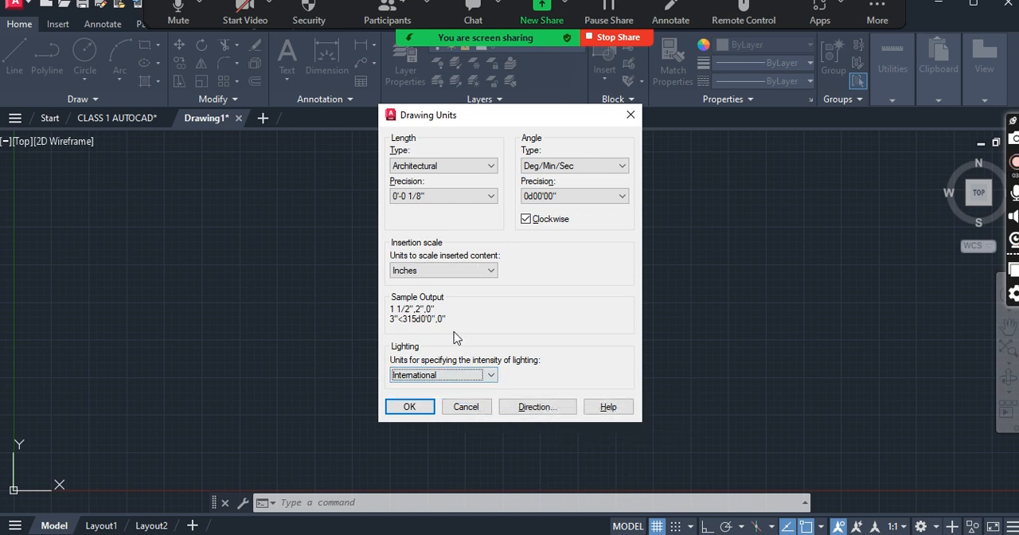
left_click(411, 407)
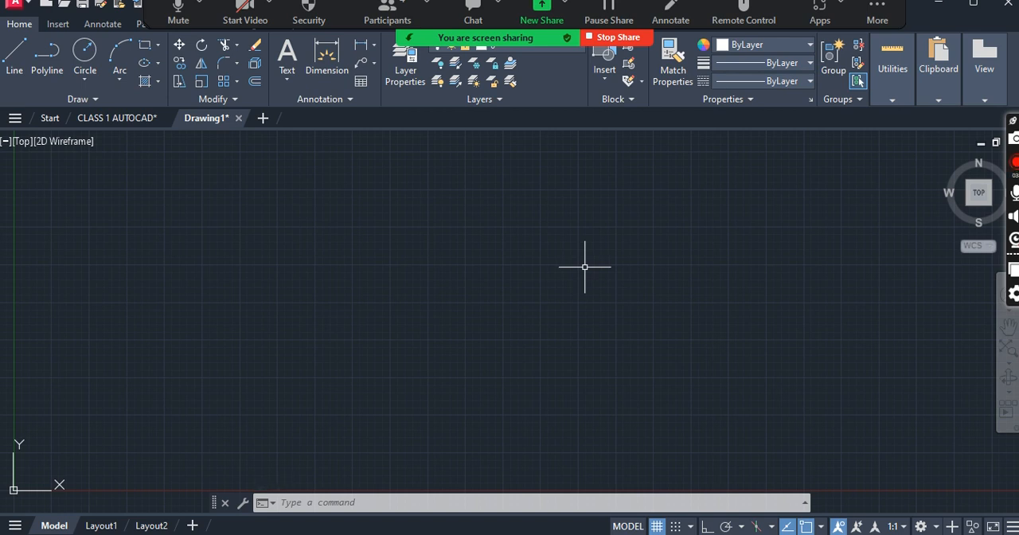
scroll(485, 291, "down", 5)
scroll(403, 284, "up", 5)
scroll(403, 282, "down", 3)
scroll(408, 287, "up", 4)
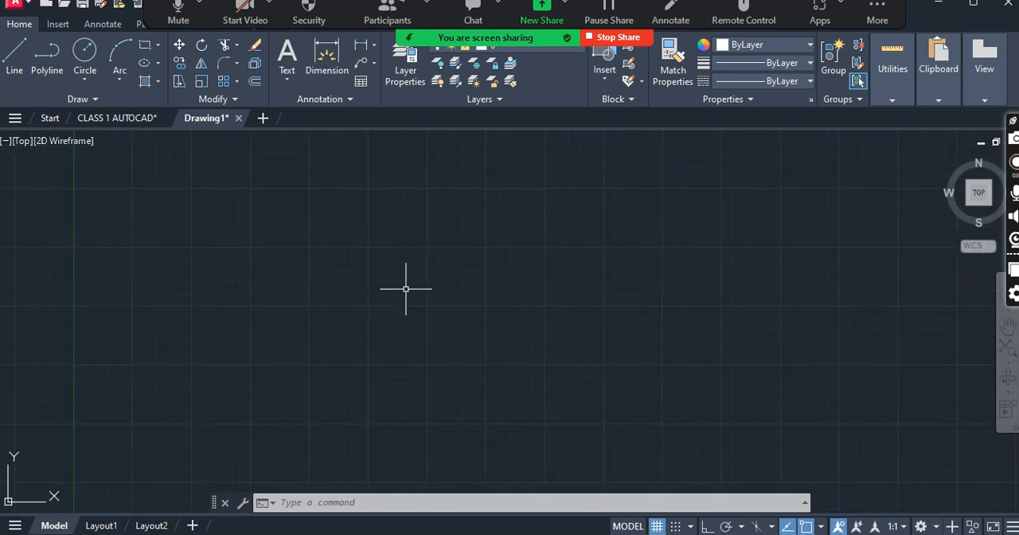
scroll(472, 261, "down", 3)
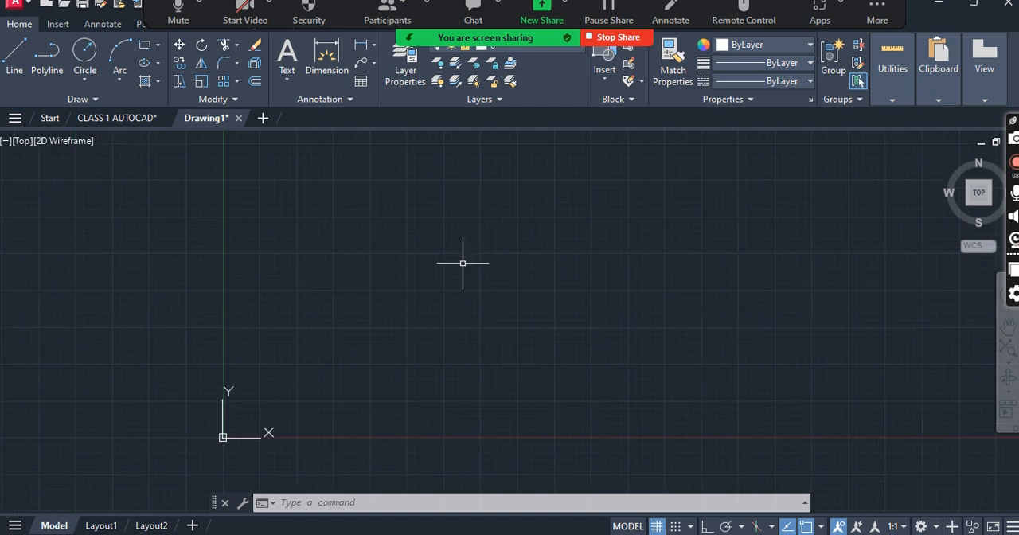
- Set the model space limits with the lower left corner at 0 and the upper right corner at 100',100'
type("LI")
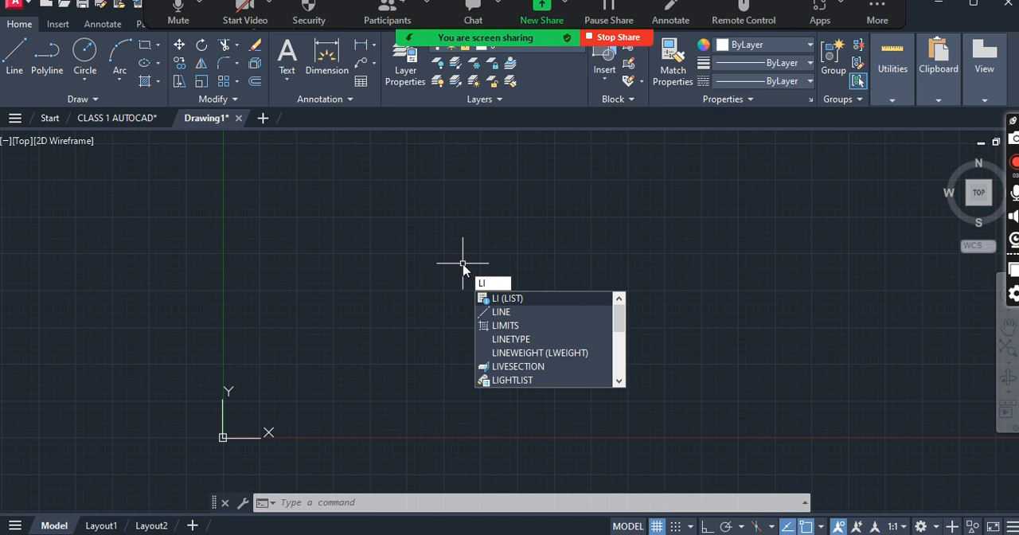
type("MITS")
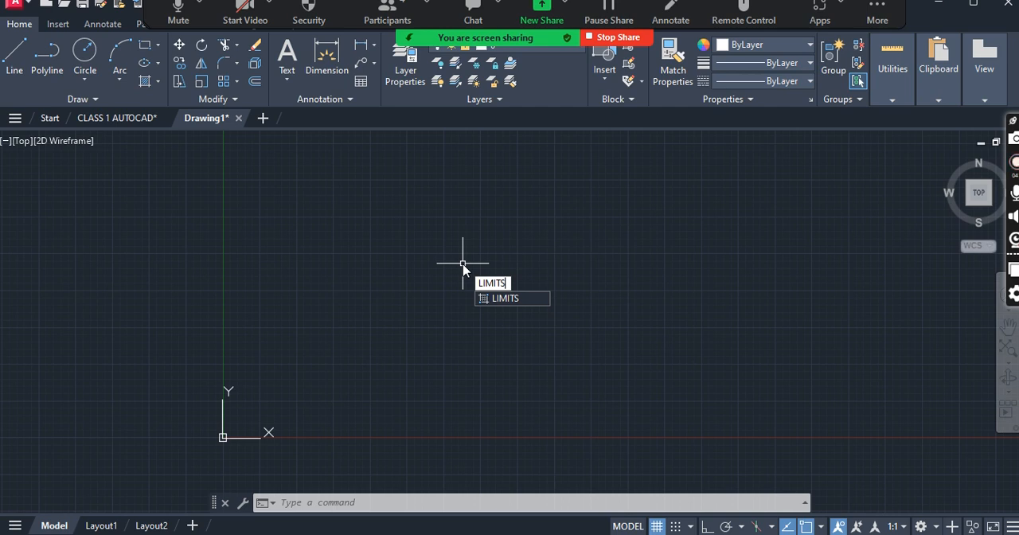
key("Return")
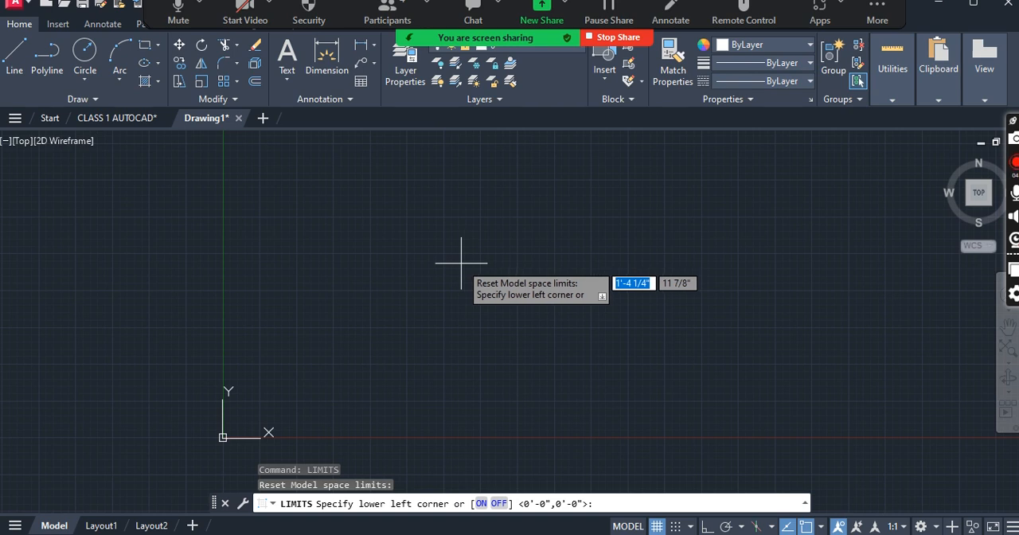
type("0")
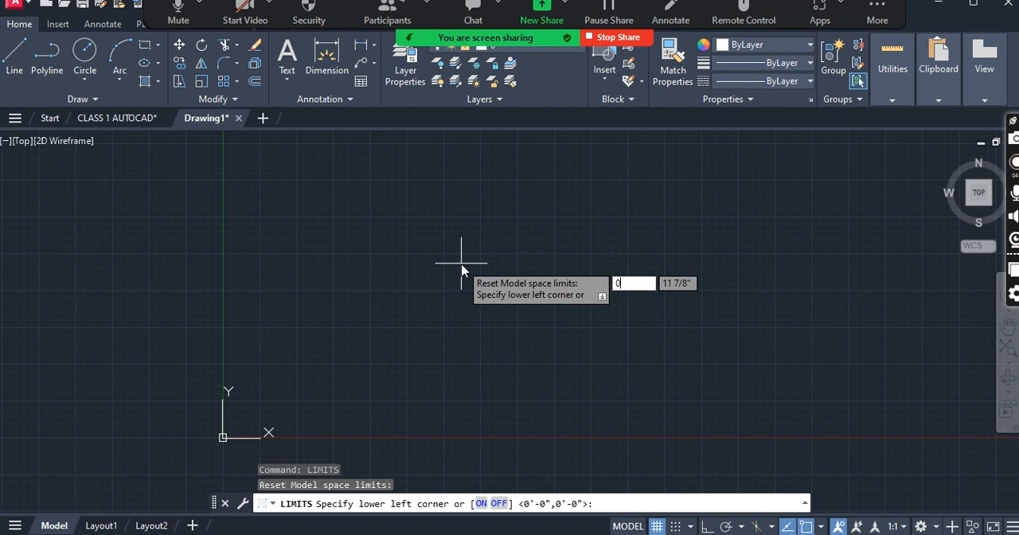
key("Return")
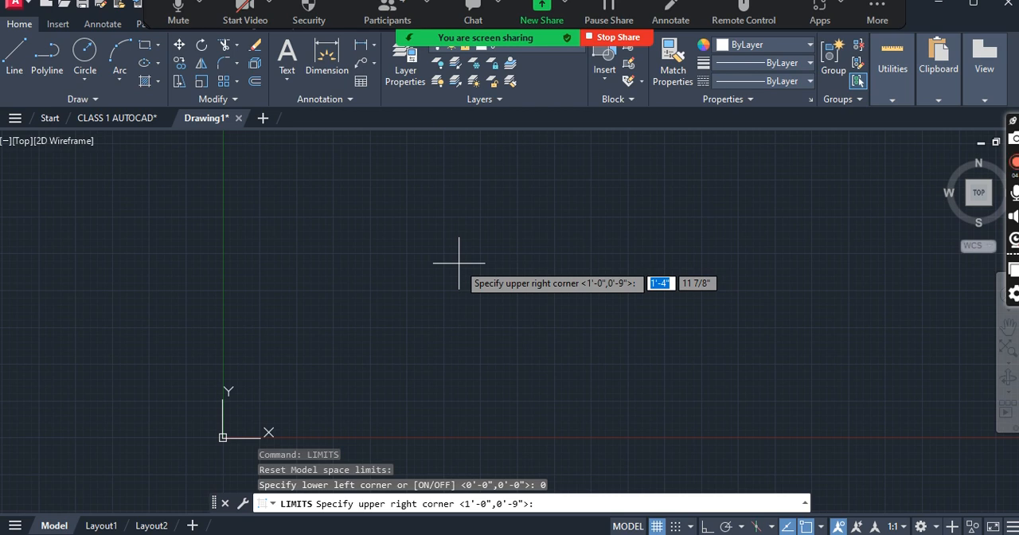
type("100'")
key("Tab")
type("100")
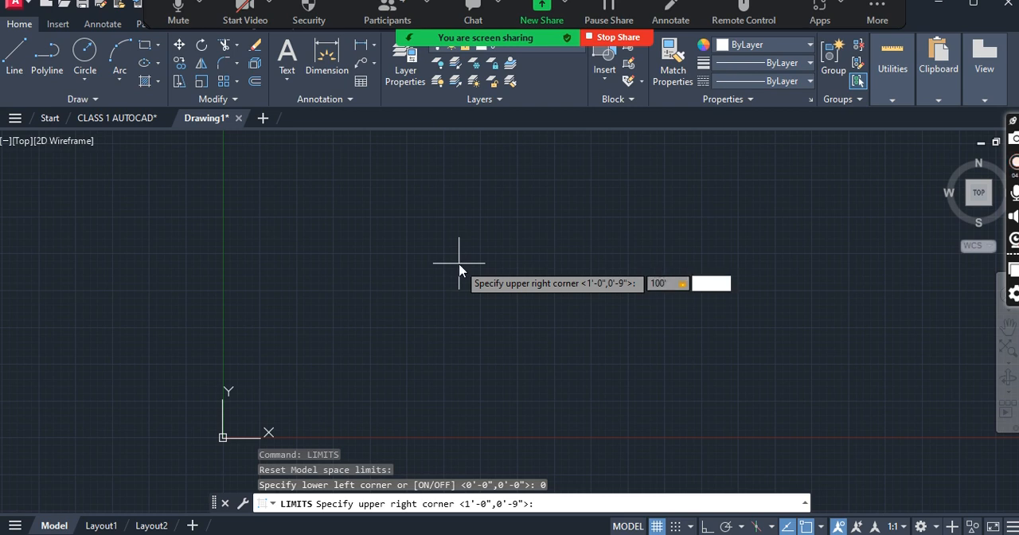
type("'")
key("Return")
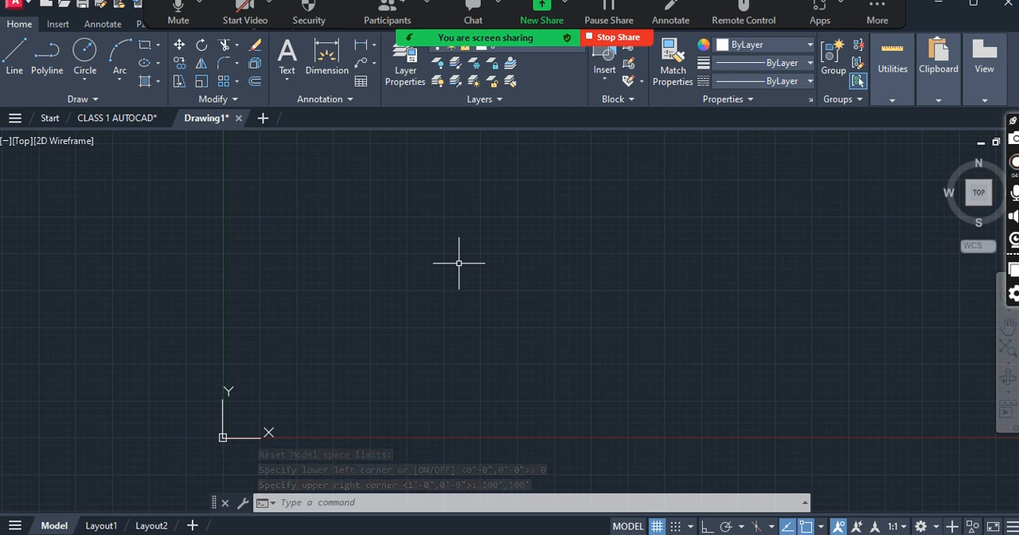
- Zoom with the All option to fit the whole drawing limits in the view
type("z")
key("Return")
type("A")
key("Return")
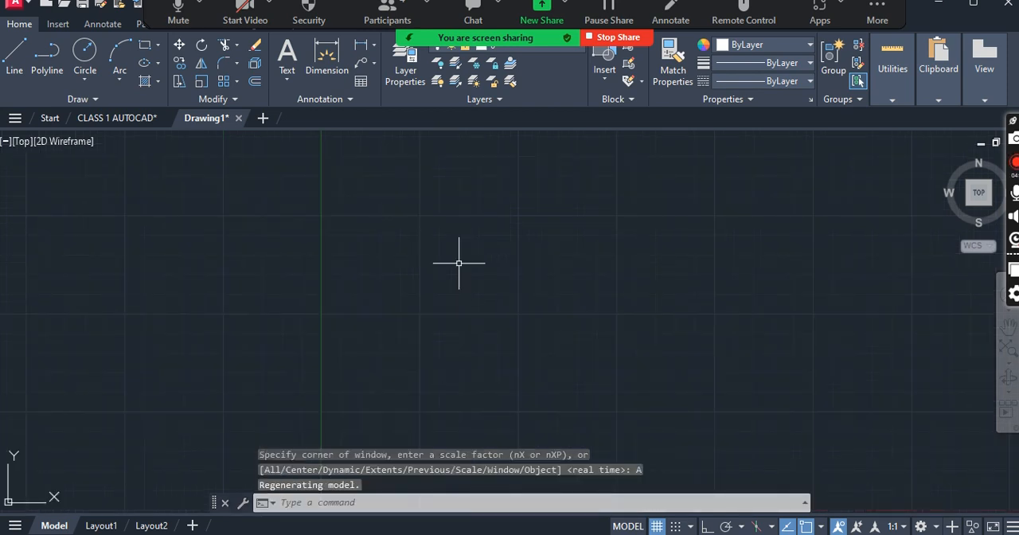
- Turn off Show UCS Icon at Origin in the UCS icon settings
scroll(454, 284, "down", 3)
scroll(455, 284, "up", 6)
scroll(458, 348, "down", 4)
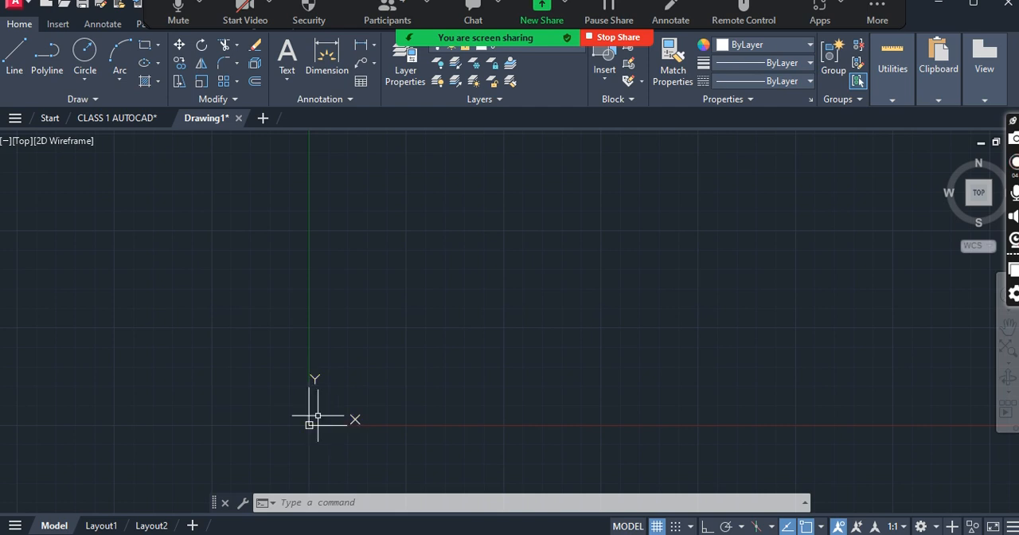
scroll(318, 416, "down", 6)
scroll(334, 397, "up", 4)
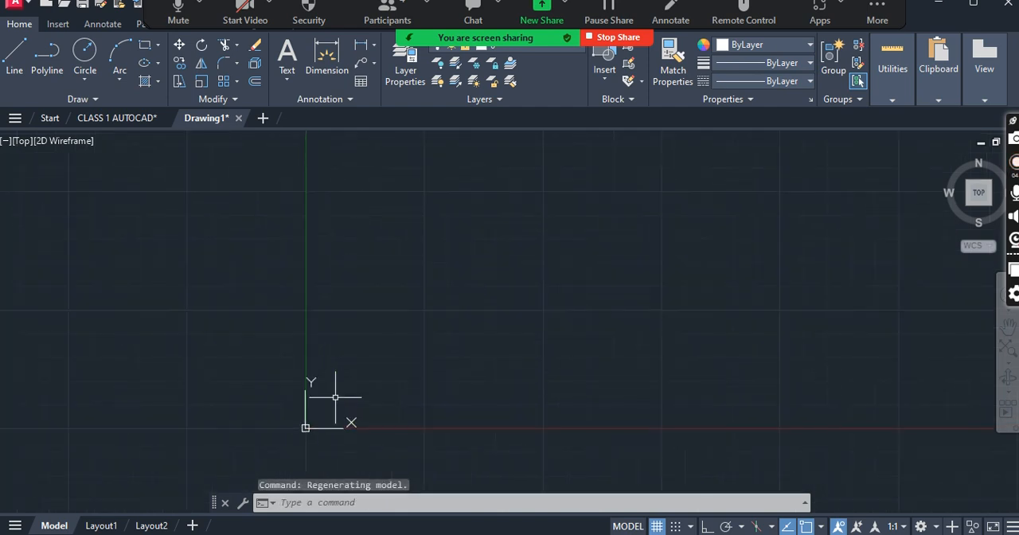
right_click(287, 447)
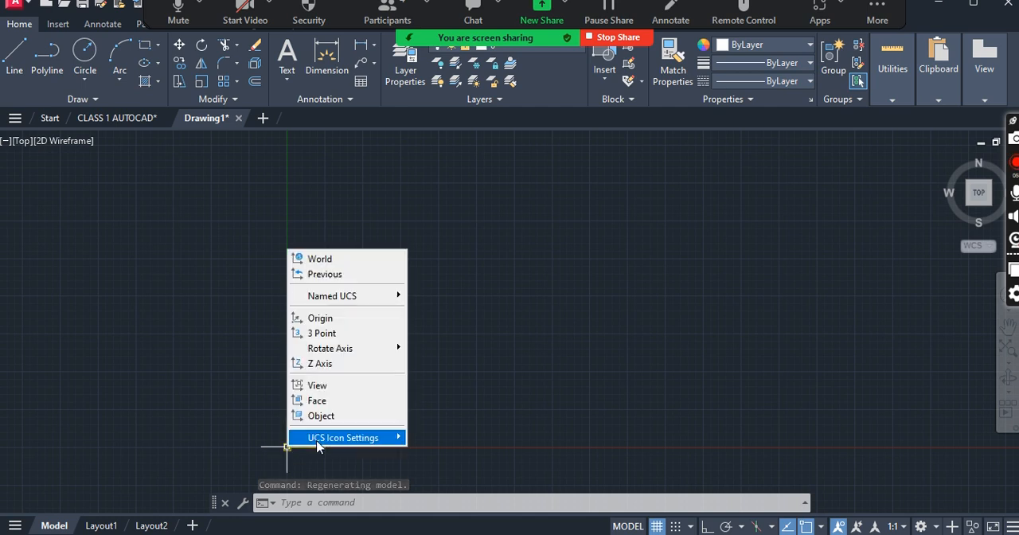
mouse_move(317, 444)
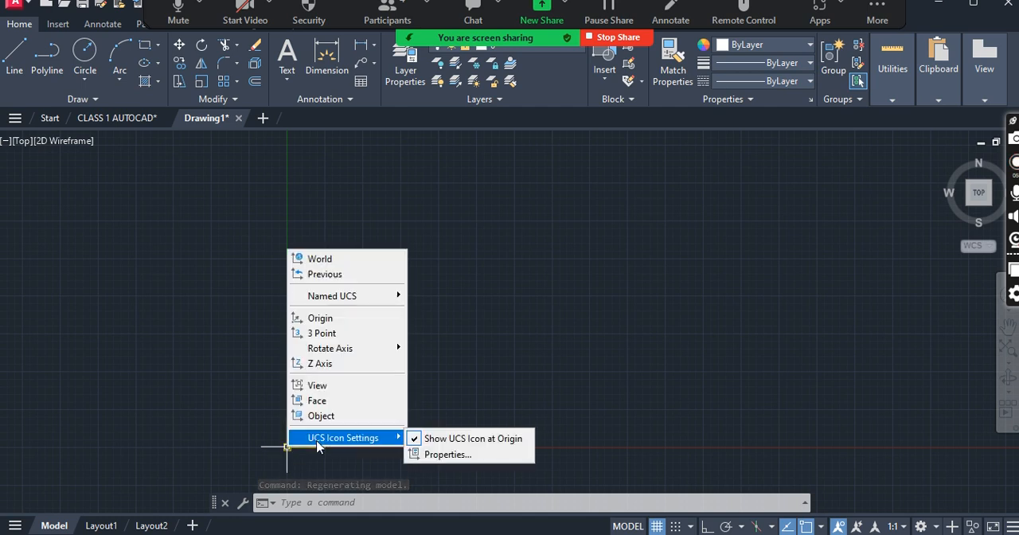
left_click(433, 444)
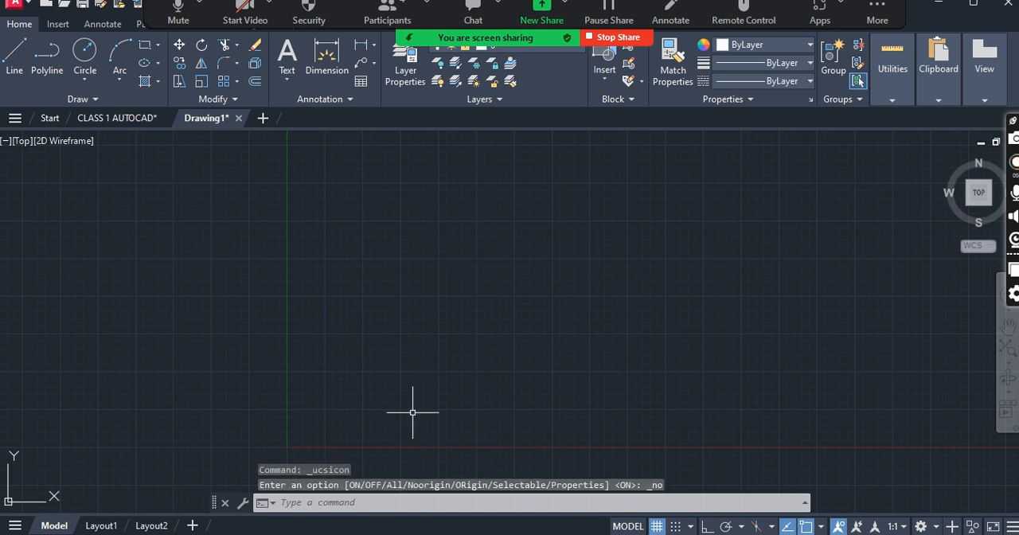
- Set the grid's X spacing to 0 with the GRID command
scroll(375, 332, "up", 5)
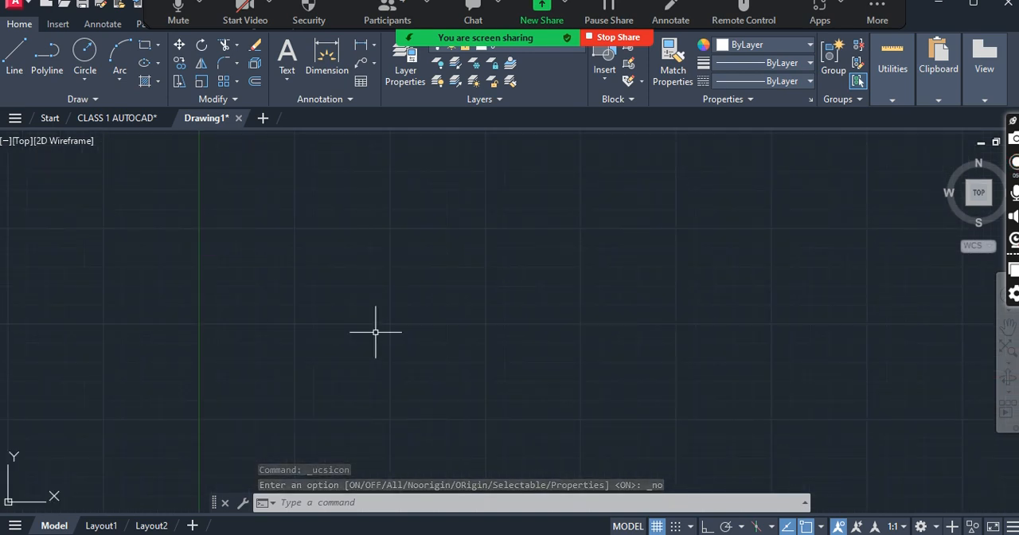
scroll(397, 318, "down", 3)
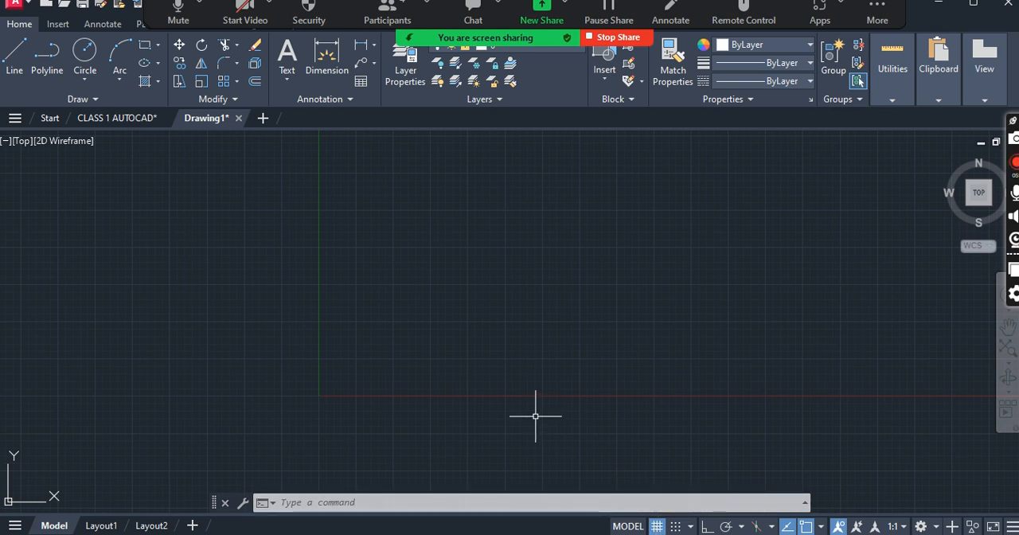
type("GRIDE")
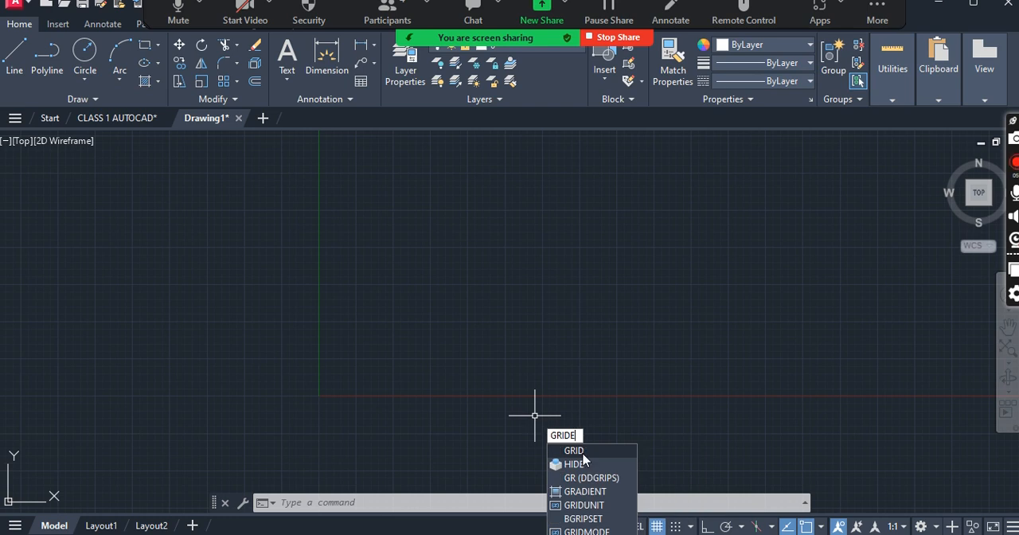
key("BackSpace")
key("Return")
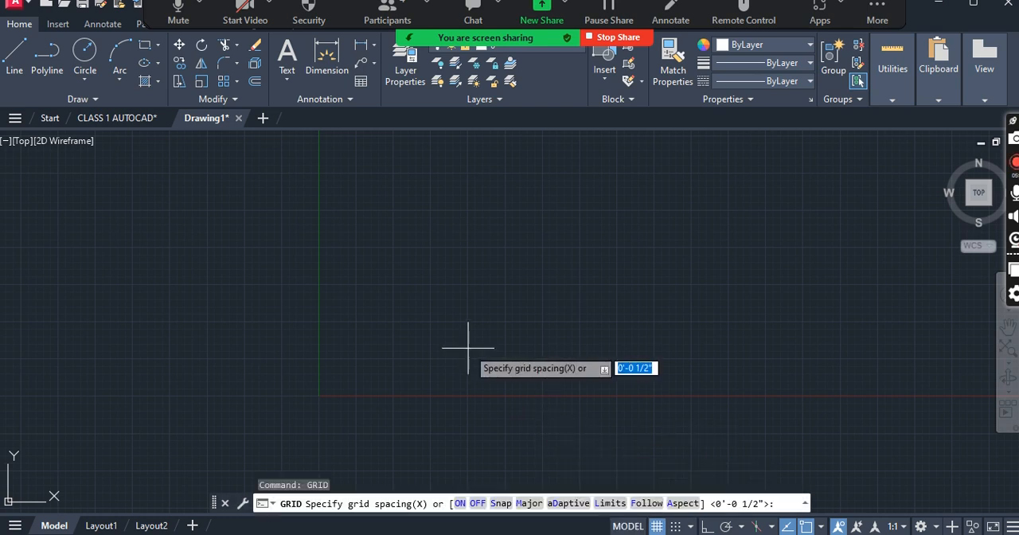
type("0")
key("Return")
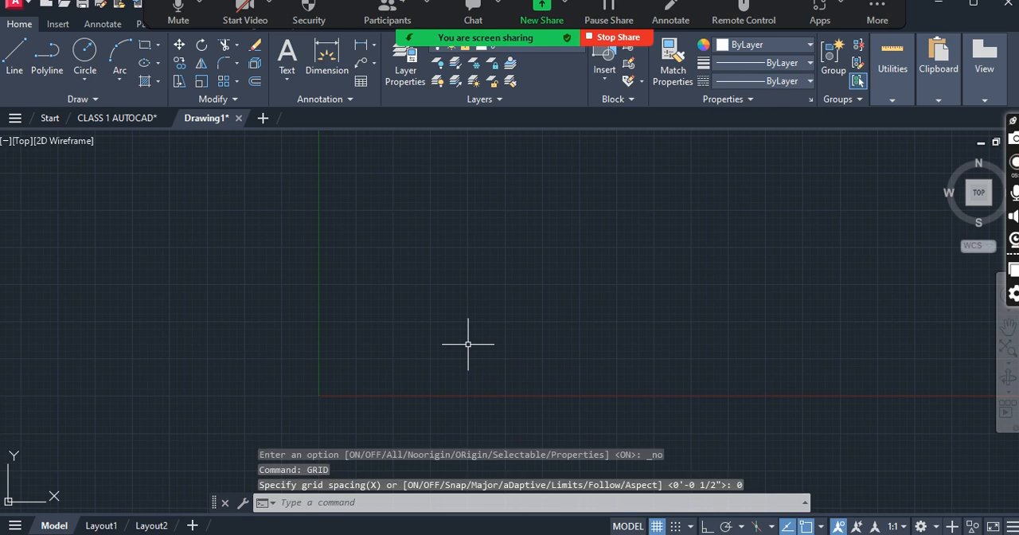
key("Escape")
key("Escape")
key("Escape")
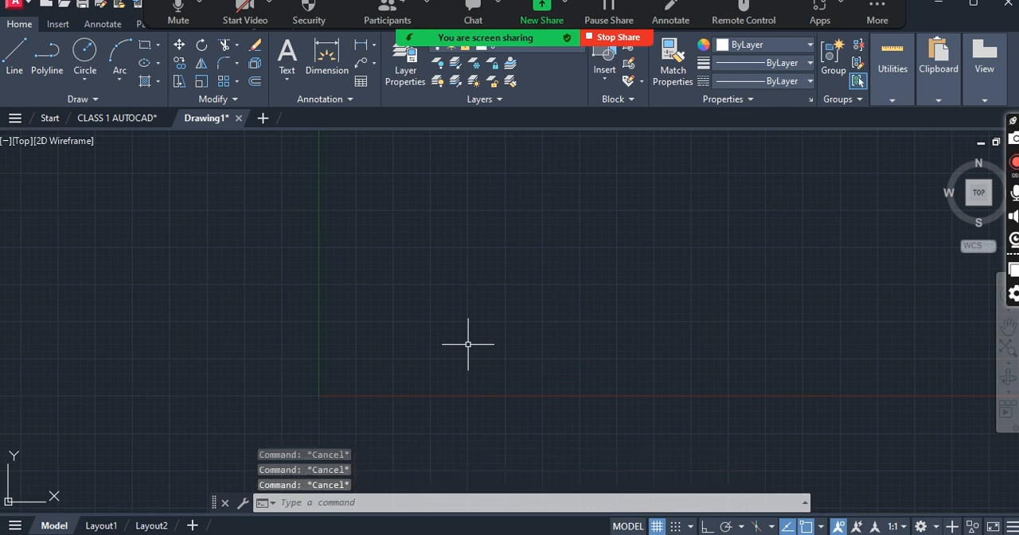
- Turn off the grid display in model space
left_click(657, 525)
scroll(400, 282, "down", 4)
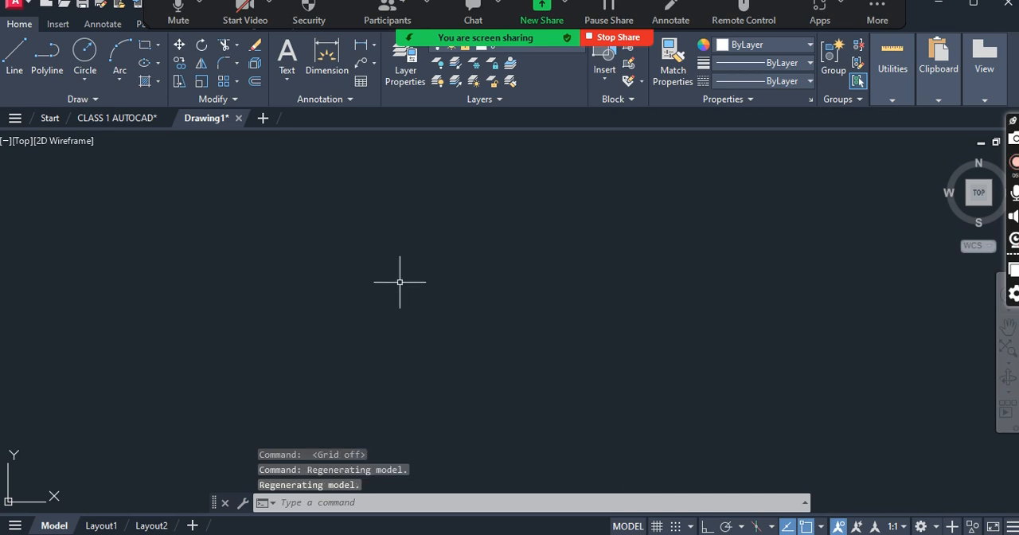
key("Escape")
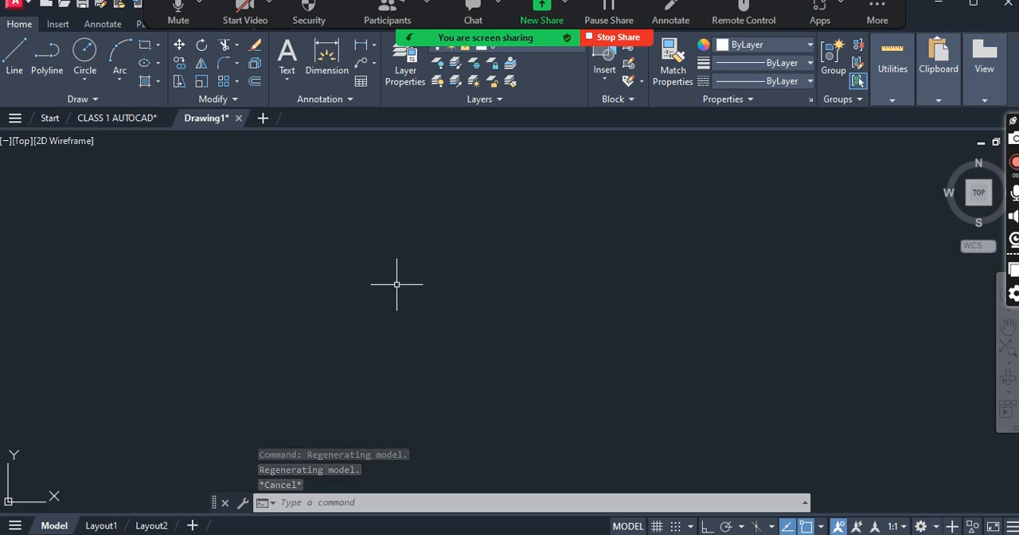
- Draw a closed triangle with the Line command, with a nearly horizontal upper side and its third corner pointing down
type("L")
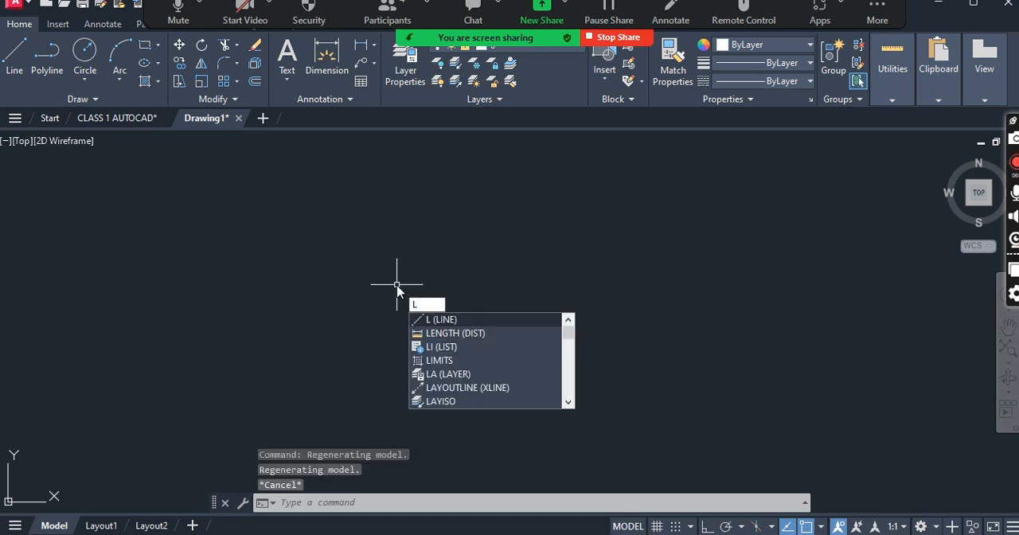
key("Return")
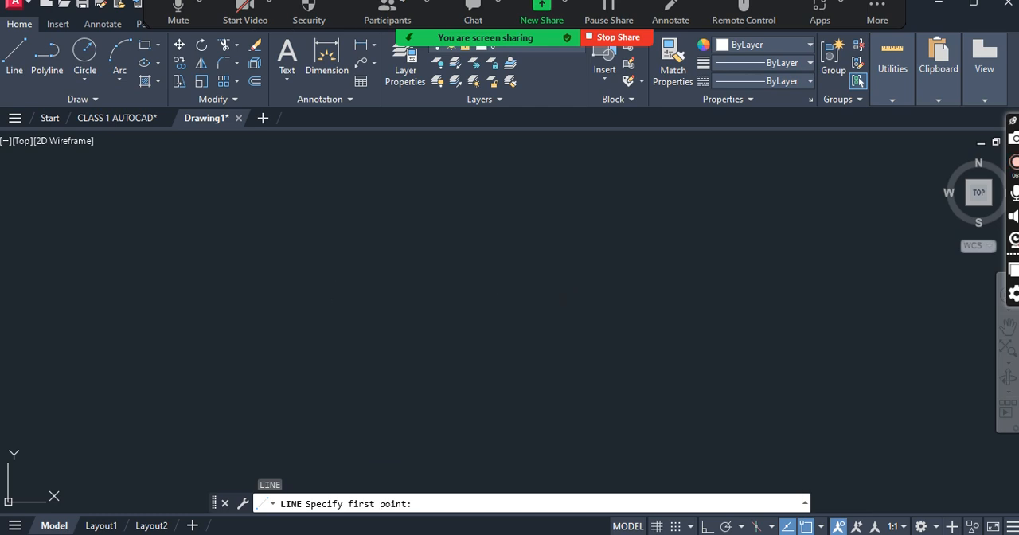
left_click(303, 298)
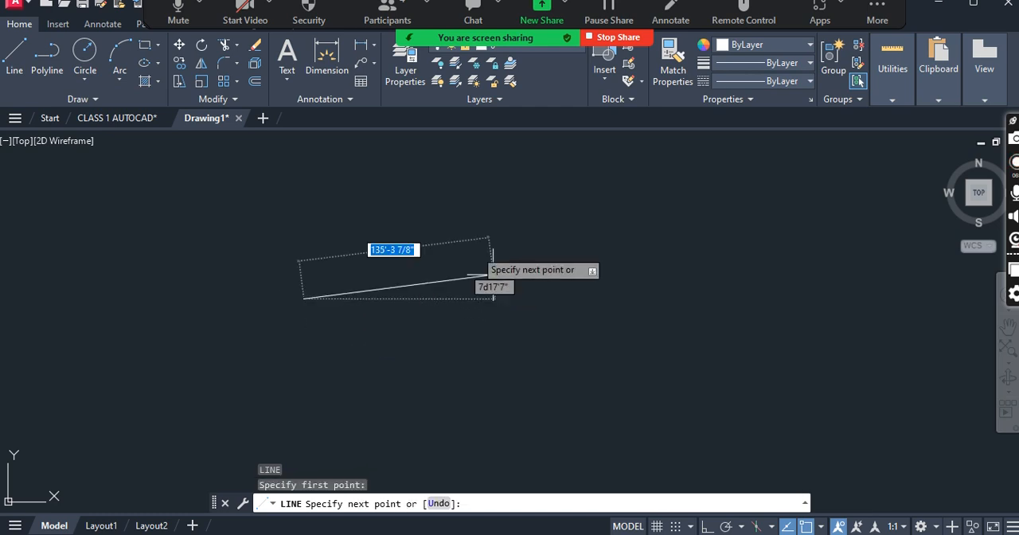
left_click(447, 299)
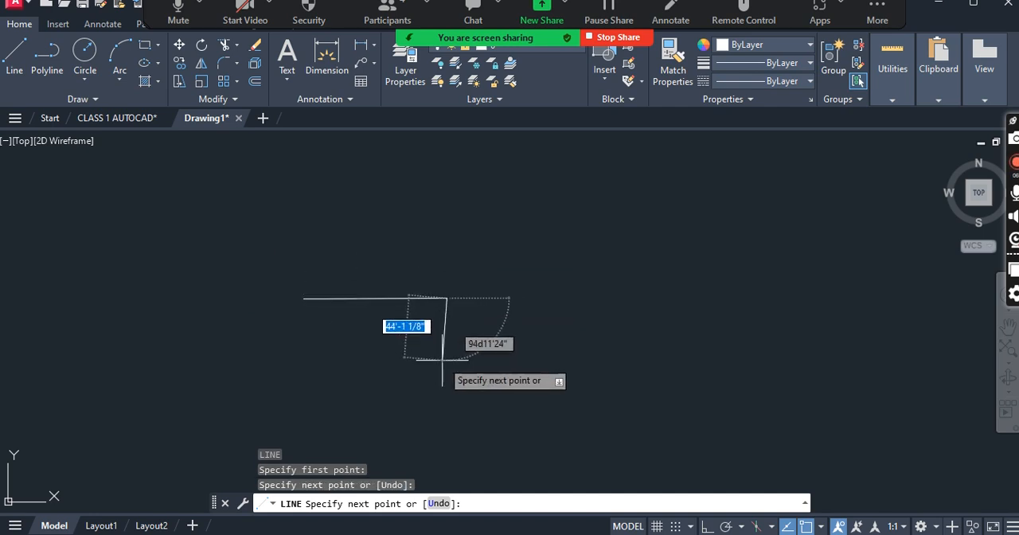
left_click(389, 365)
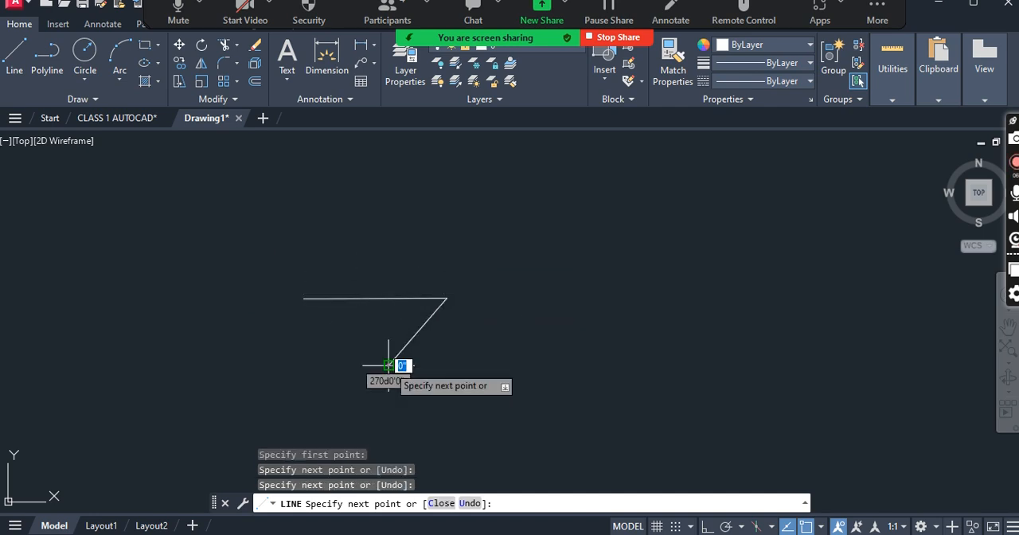
left_click(304, 298)
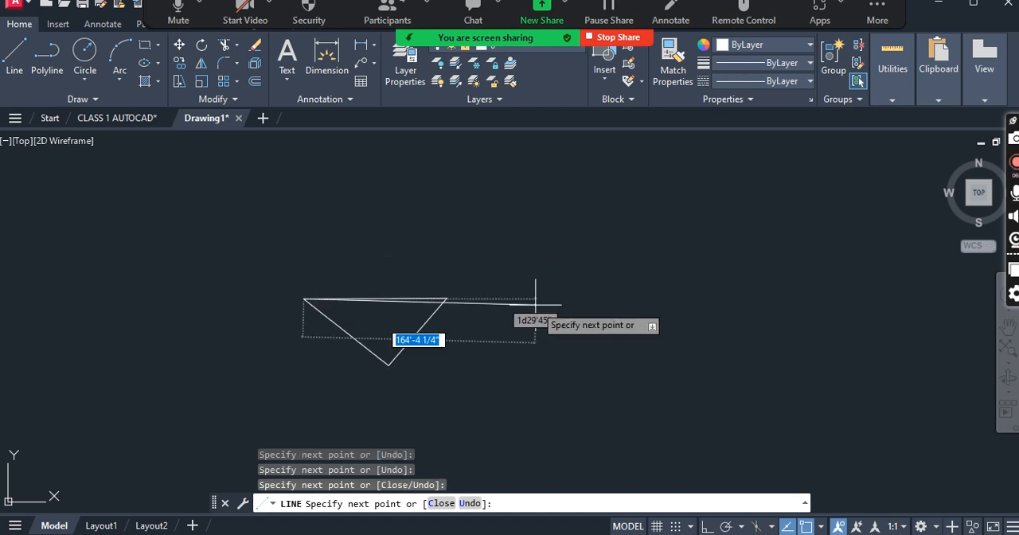
key("Return")
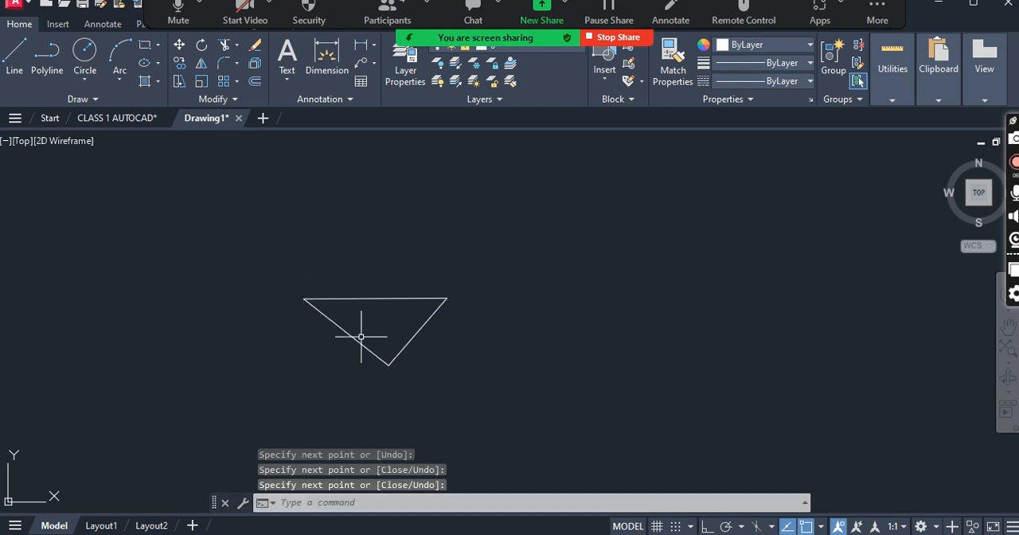
- Draw a four-sided rectangle about 127' wide and 94' high to the right of the triangle with the Line command
scroll(349, 279, "down", 2)
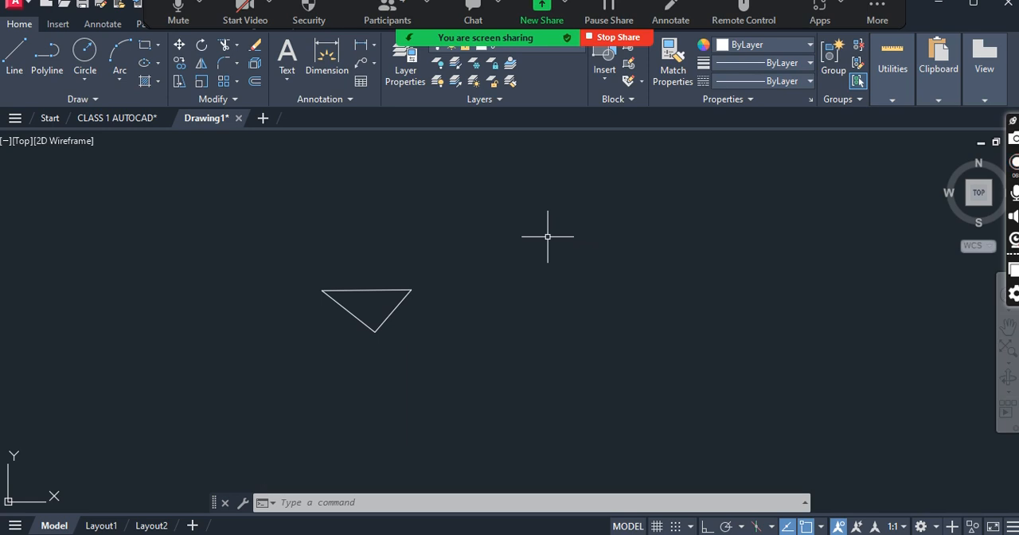
type("l")
key("Return")
left_click(527, 250)
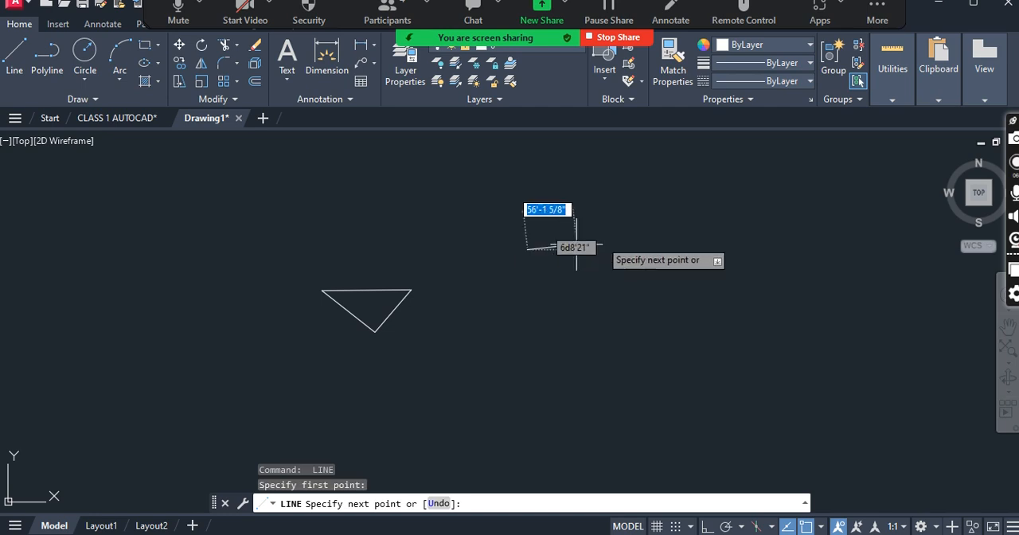
left_click(638, 250)
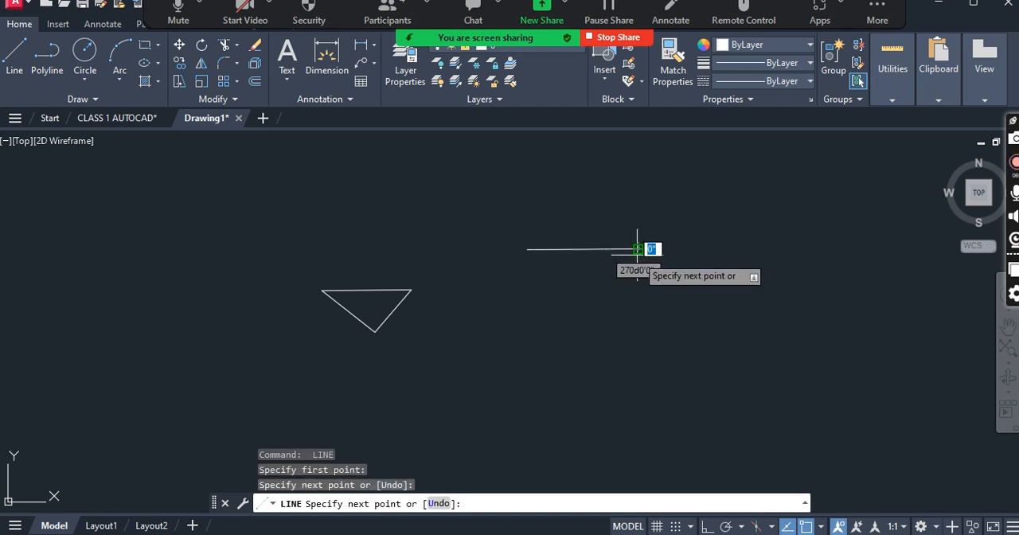
left_click(640, 331)
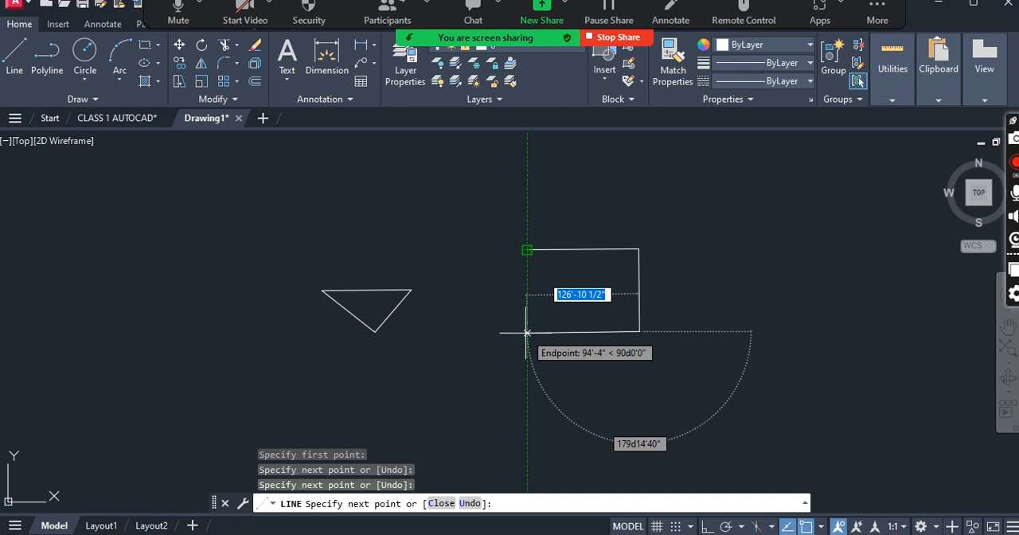
left_click(526, 332)
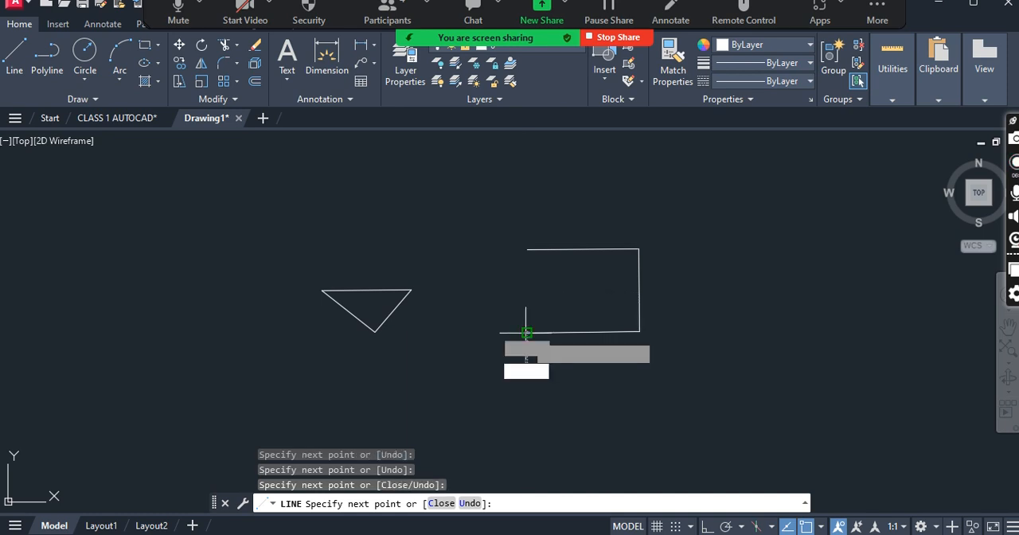
left_click(525, 252)
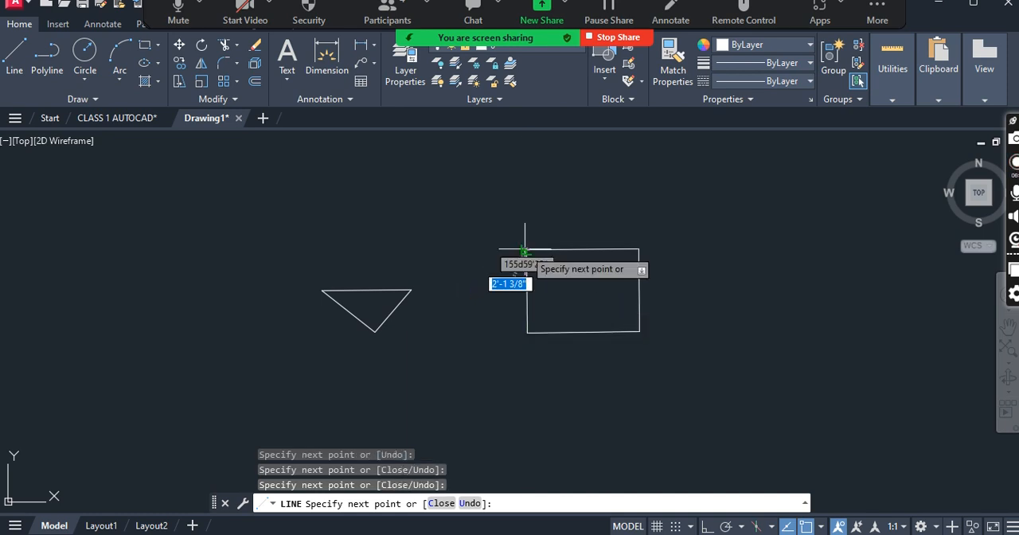
key("Return")
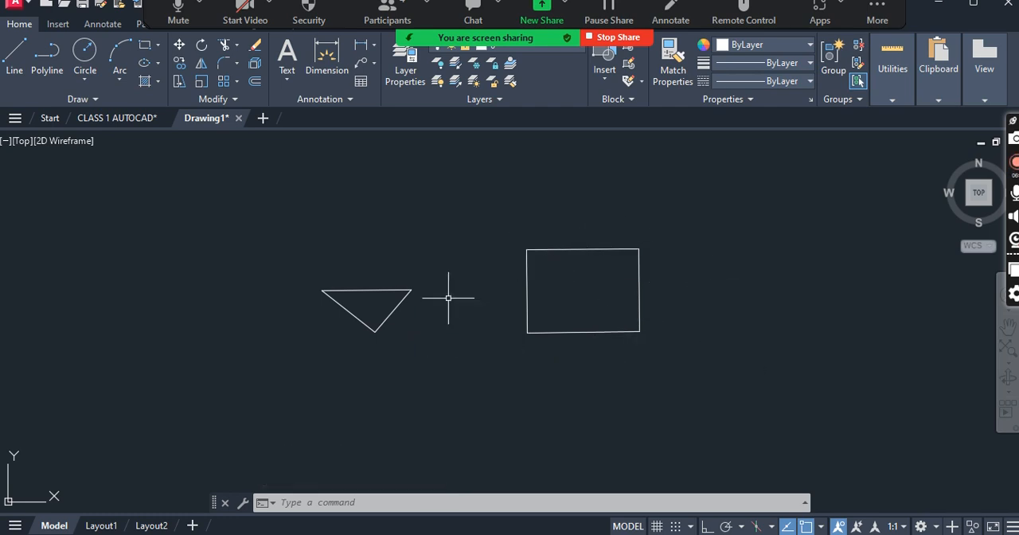
type("l")
key("Return")
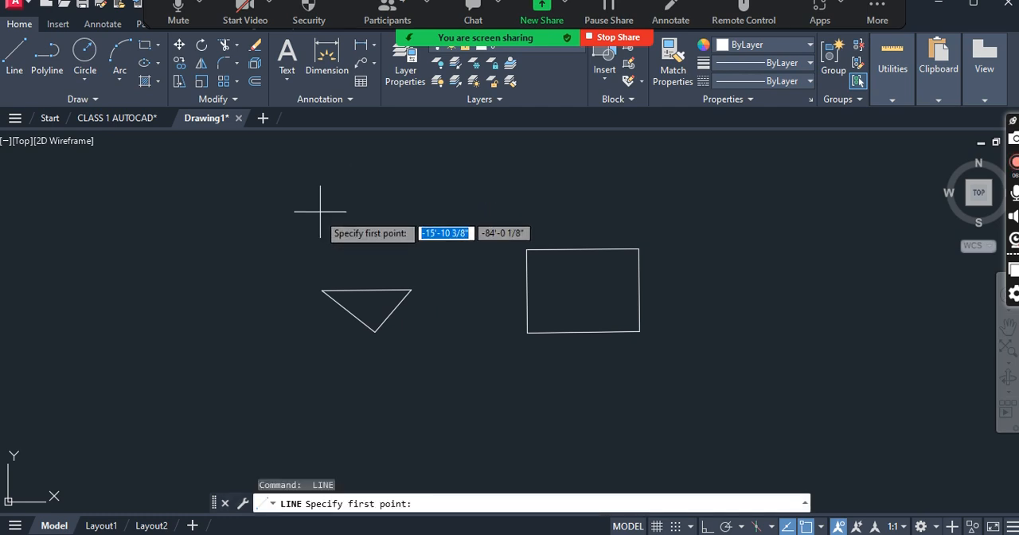
key("Escape")
key("Escape")
key("Escape")
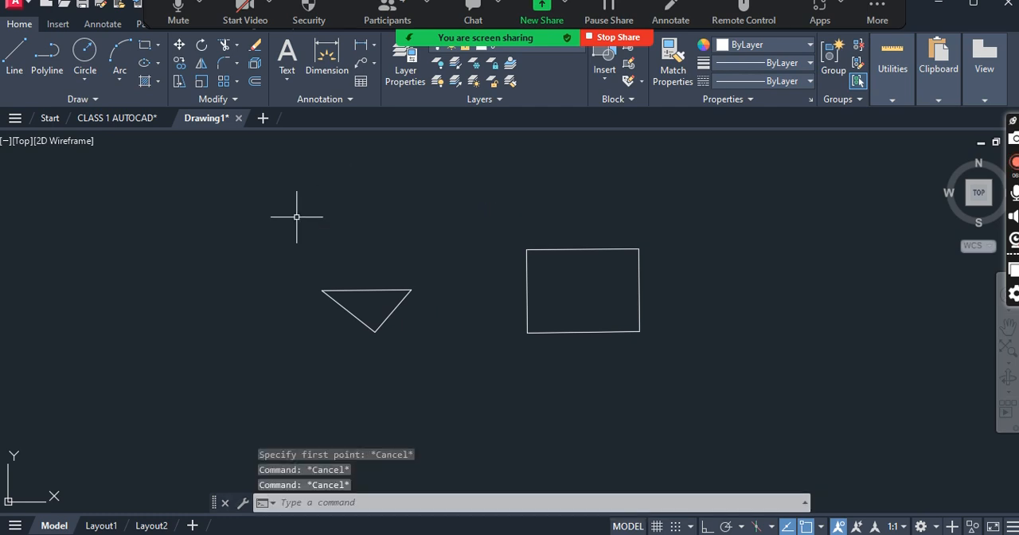
- Draw a closed, nearly square four-sided shape above and to the left of the triangle with the Line command and Ortho mode on
type("L")
key("Return")
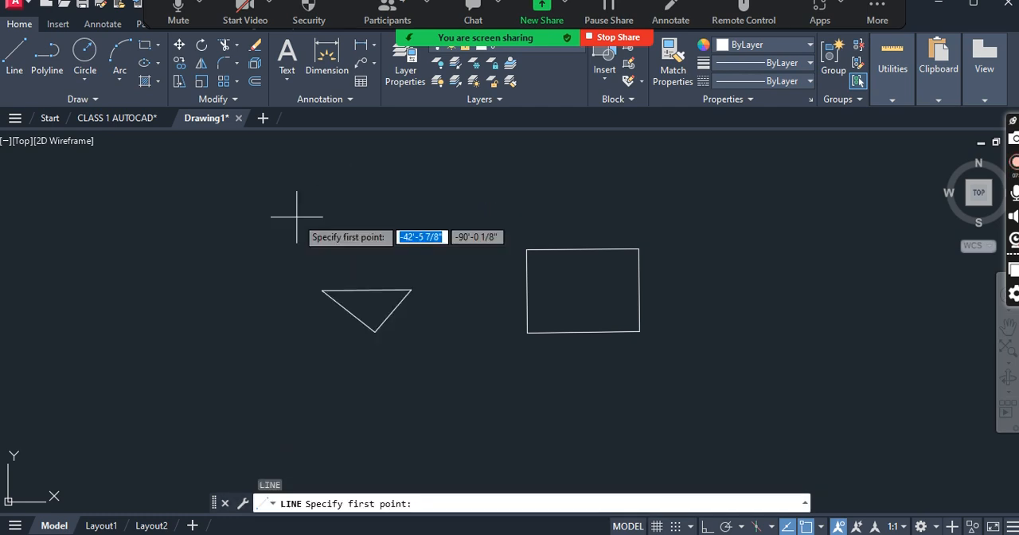
left_click(239, 238)
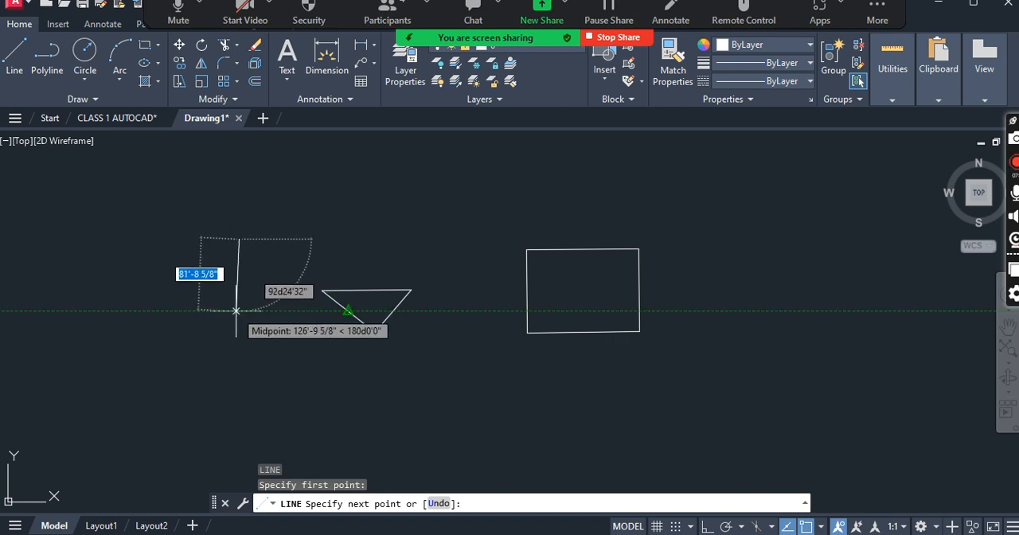
key("F8")
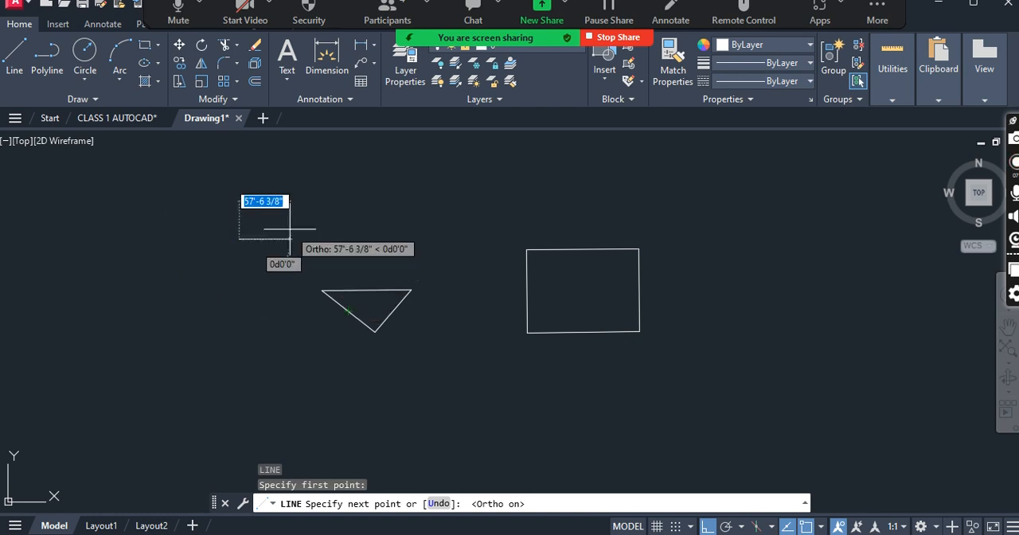
left_click(314, 238)
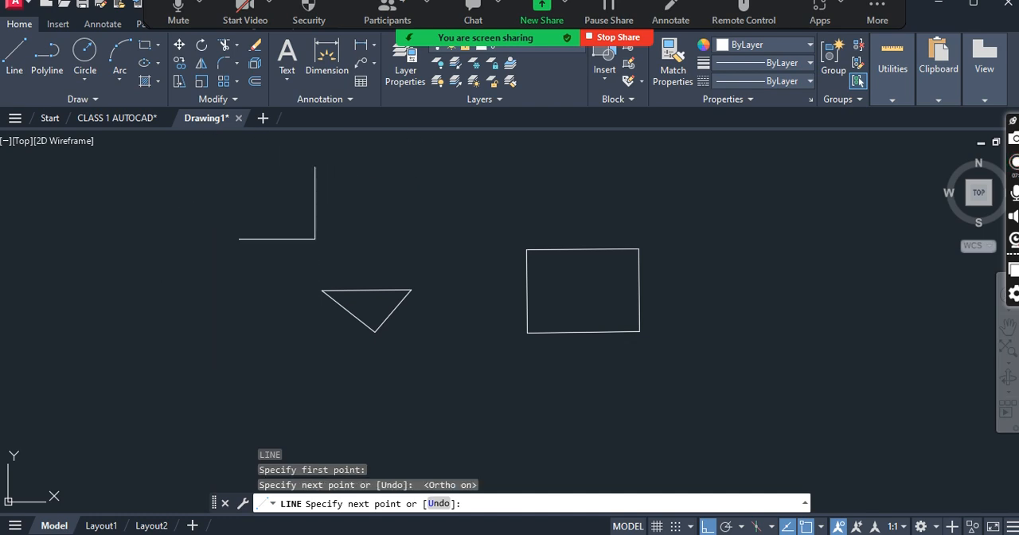
left_click(282, 167)
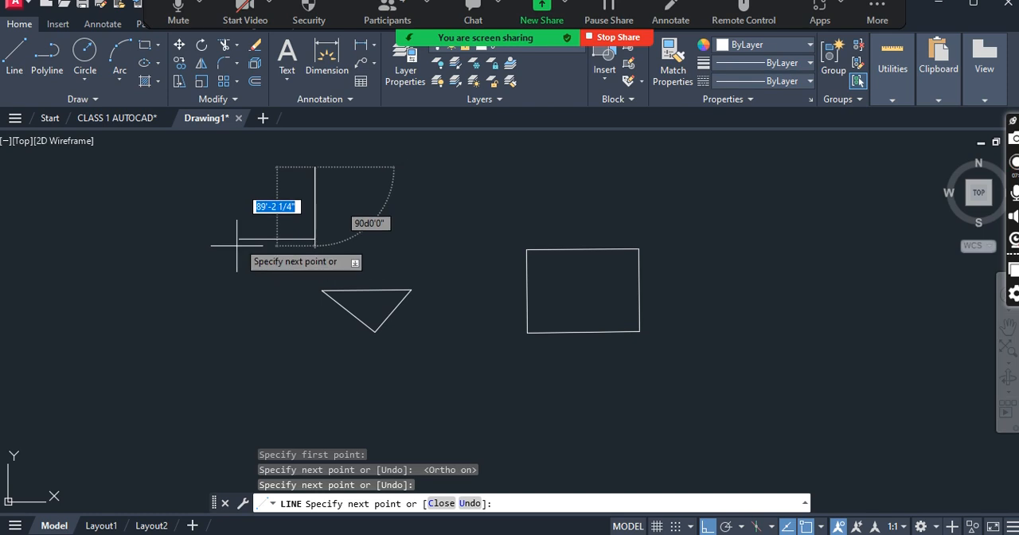
left_click(239, 167)
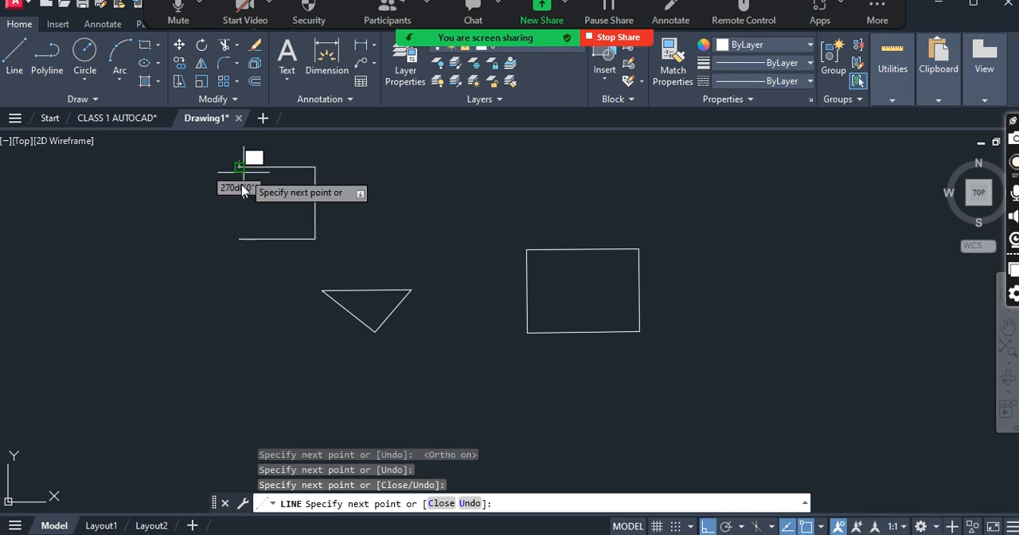
left_click(239, 238)
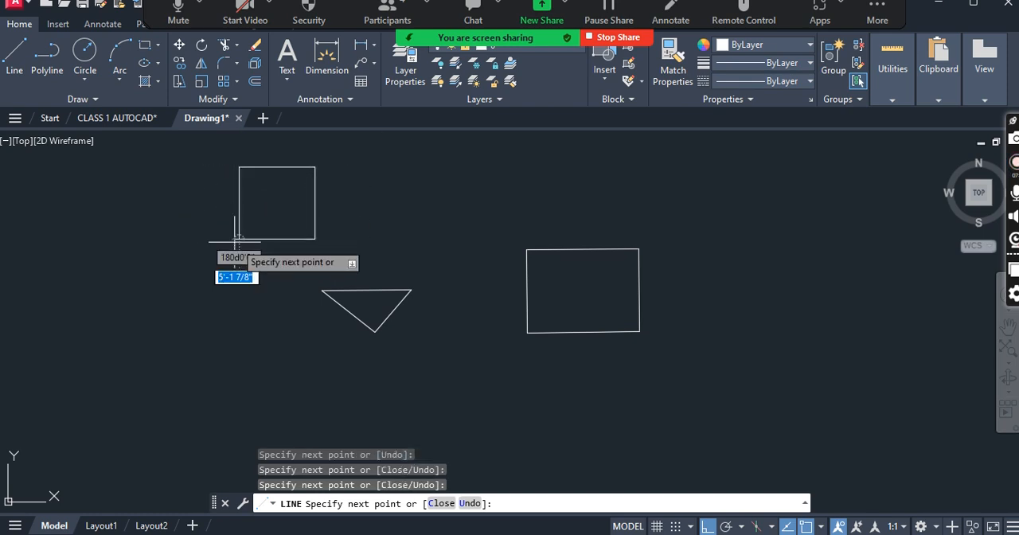
key("Return")
scroll(303, 302, "down", 2)
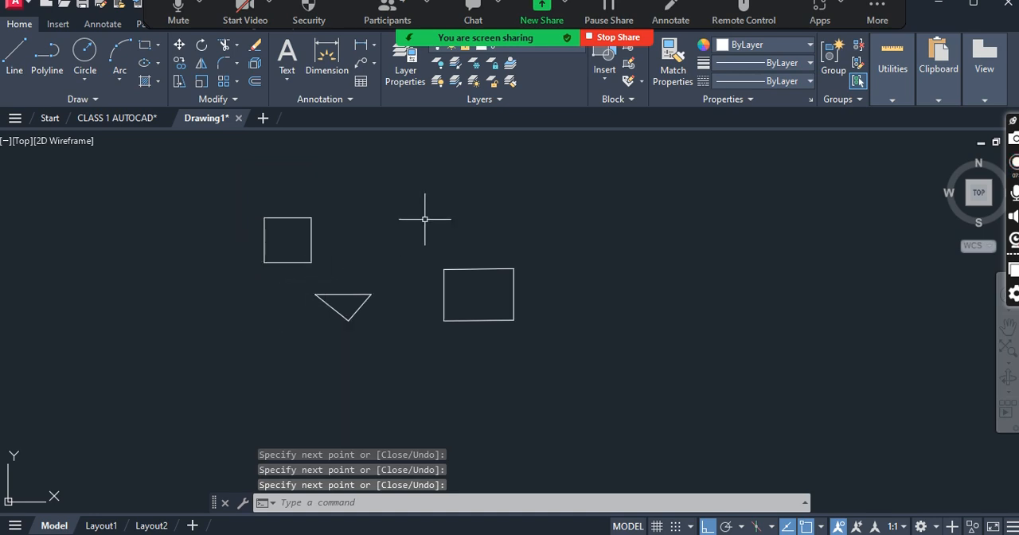
key("Escape")
key("Escape")
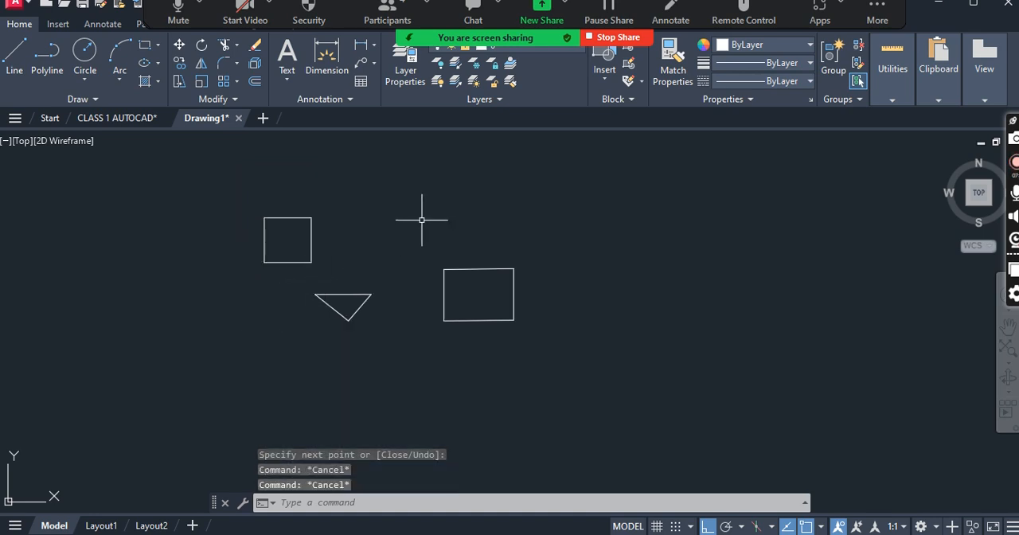
- Start a line above the larger rectangle and draw its first segment horizontally 12' to the right
type("l")
key("Return")
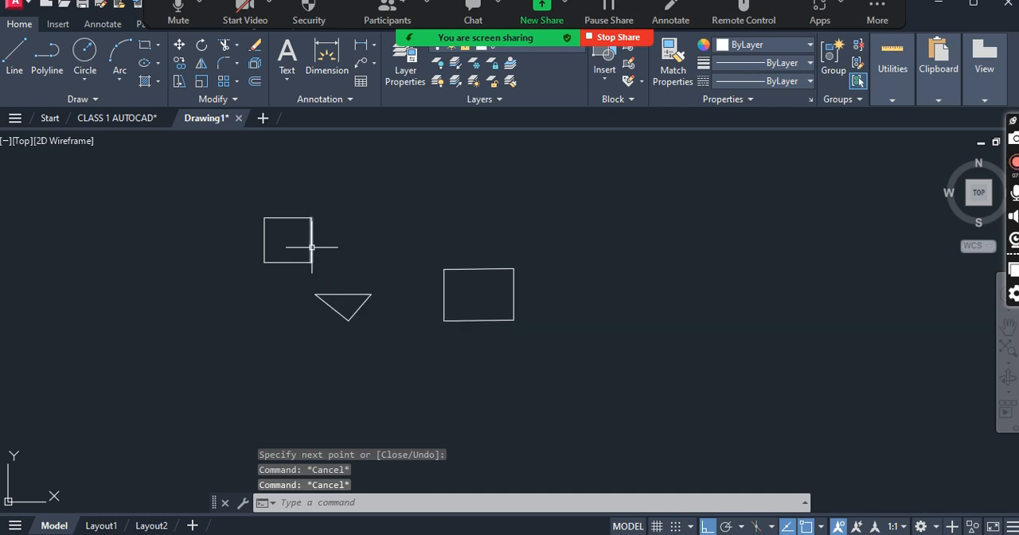
left_click(447, 204)
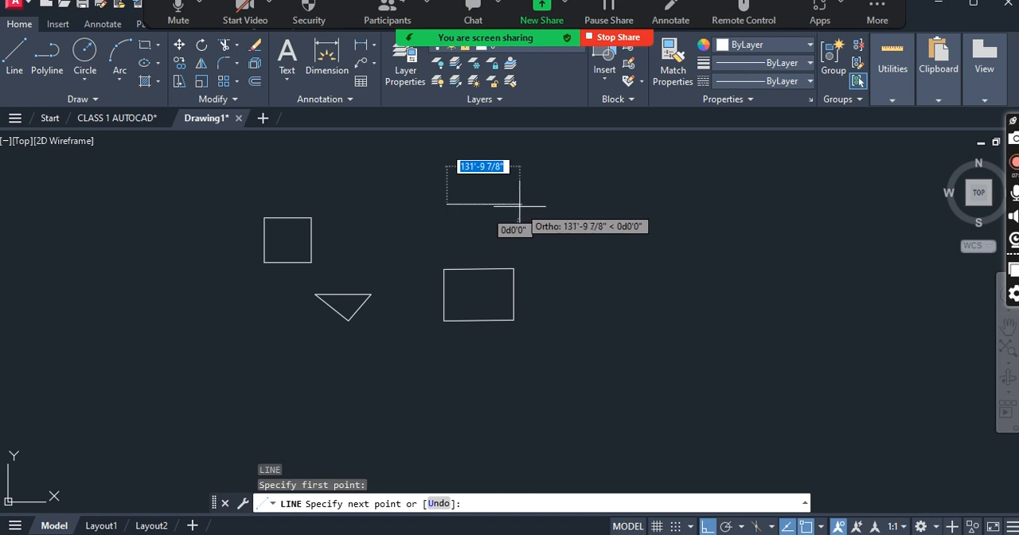
type("12")
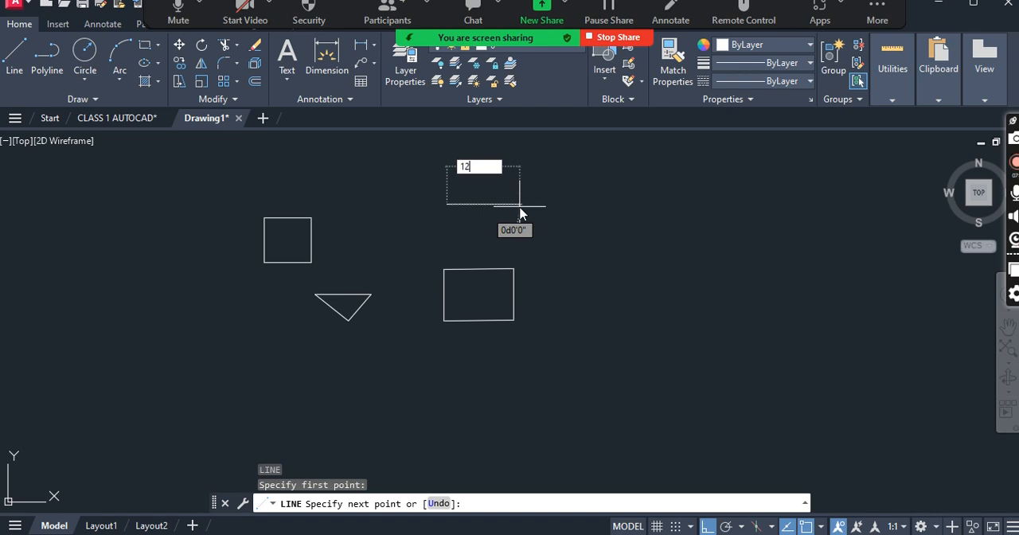
type("\"")
key("Return")
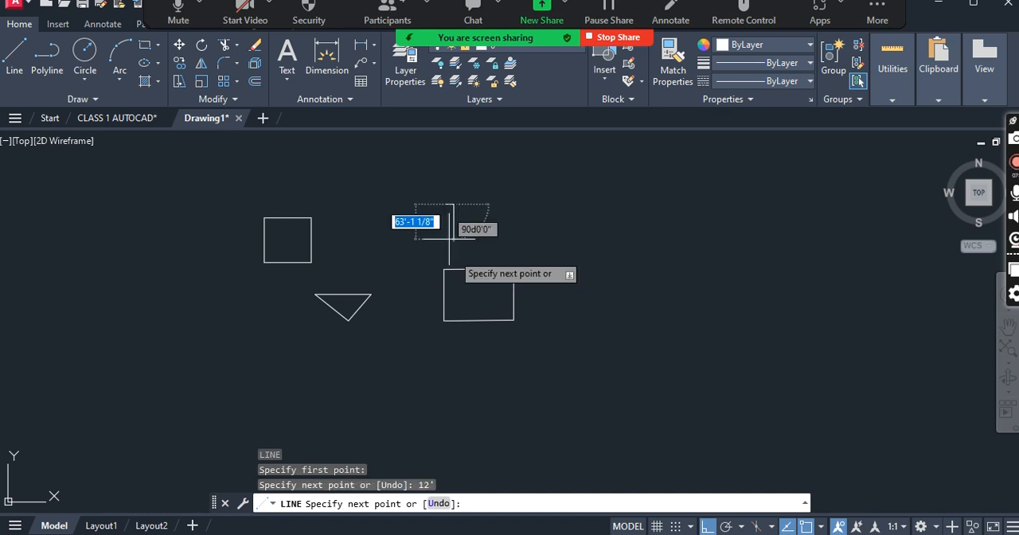
- Complete the thin rectangle with segments 12" down, 12' to the left and 12" up
scroll(441, 213, "up", 4)
scroll(466, 184, "up", 2)
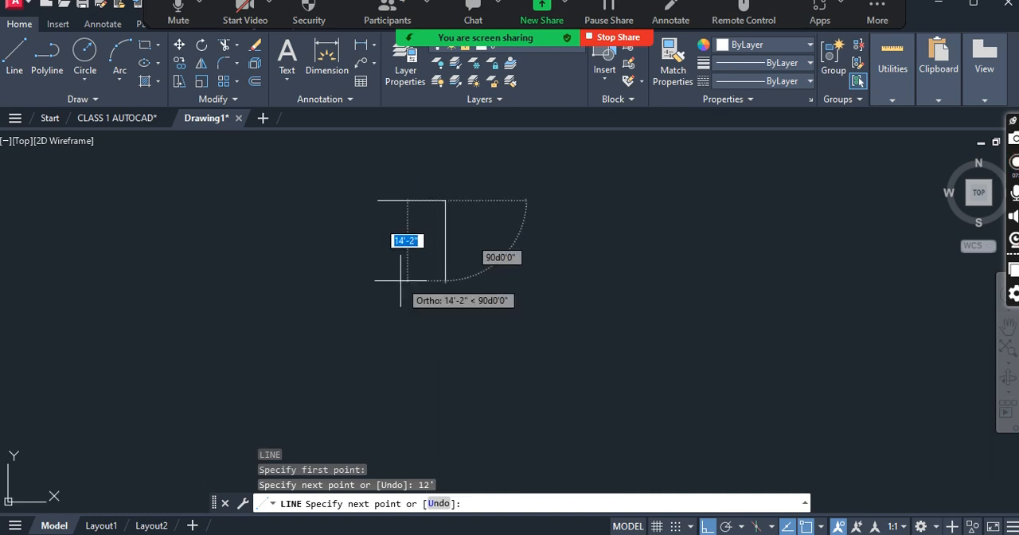
type("12")
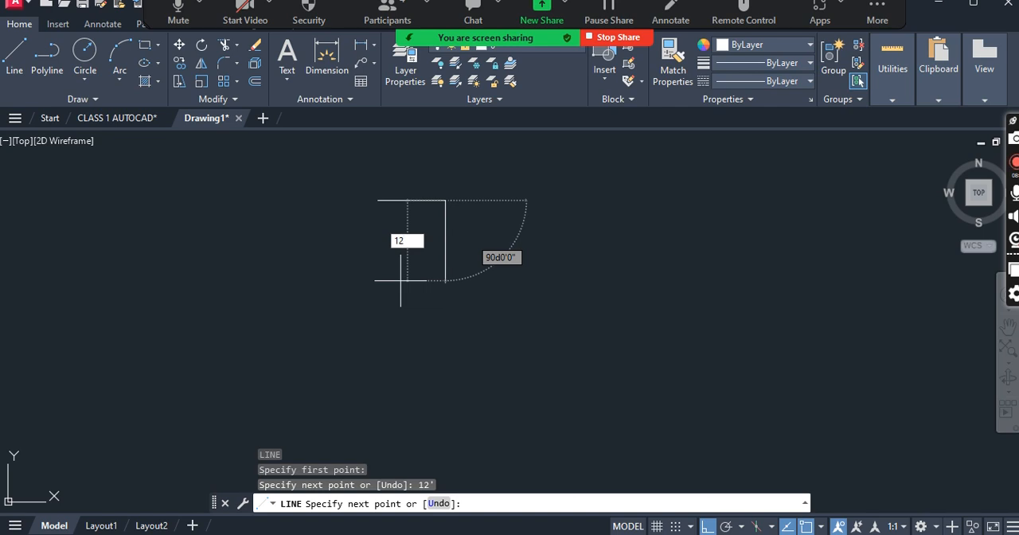
key("Return")
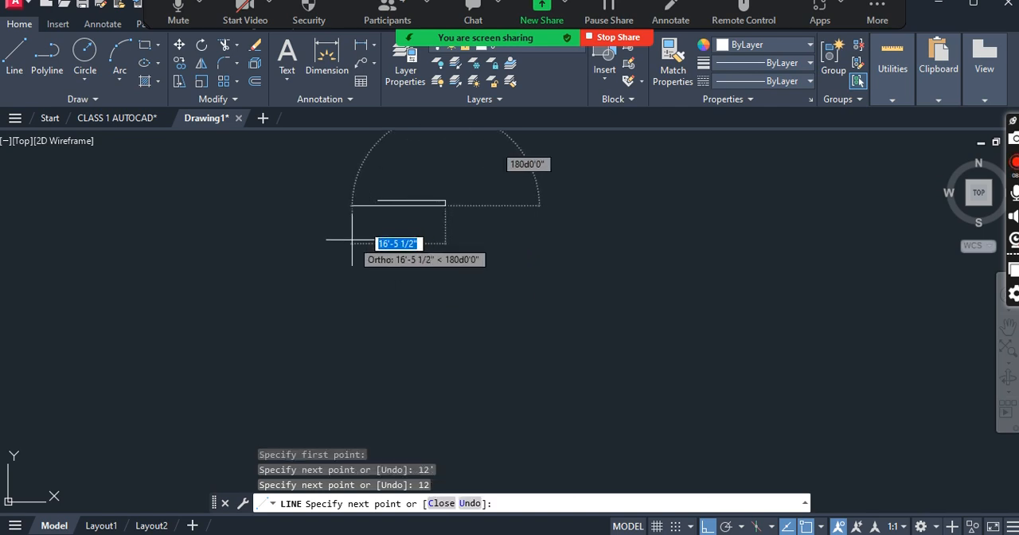
type("12")
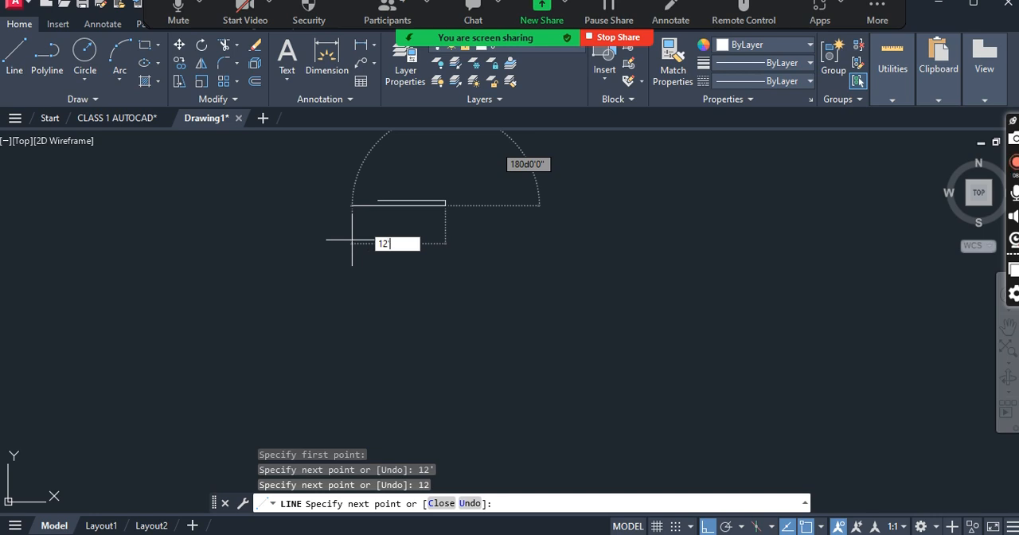
type("'")
key("Return")
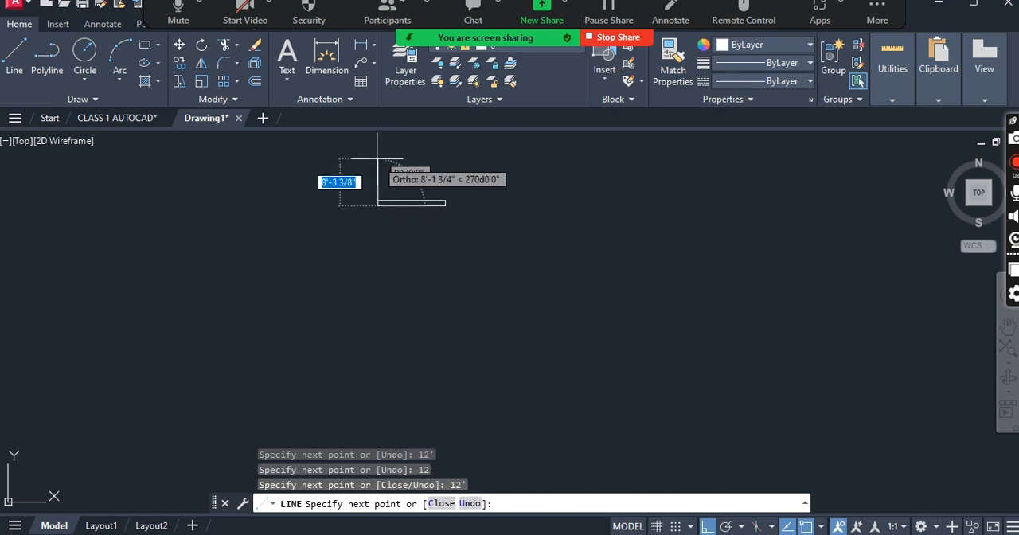
type("12")
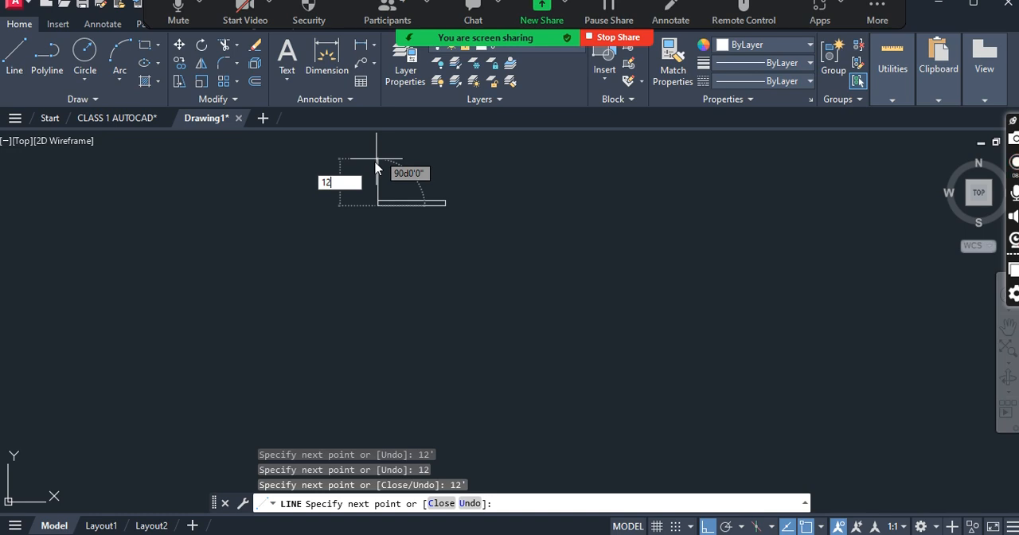
key("Return")
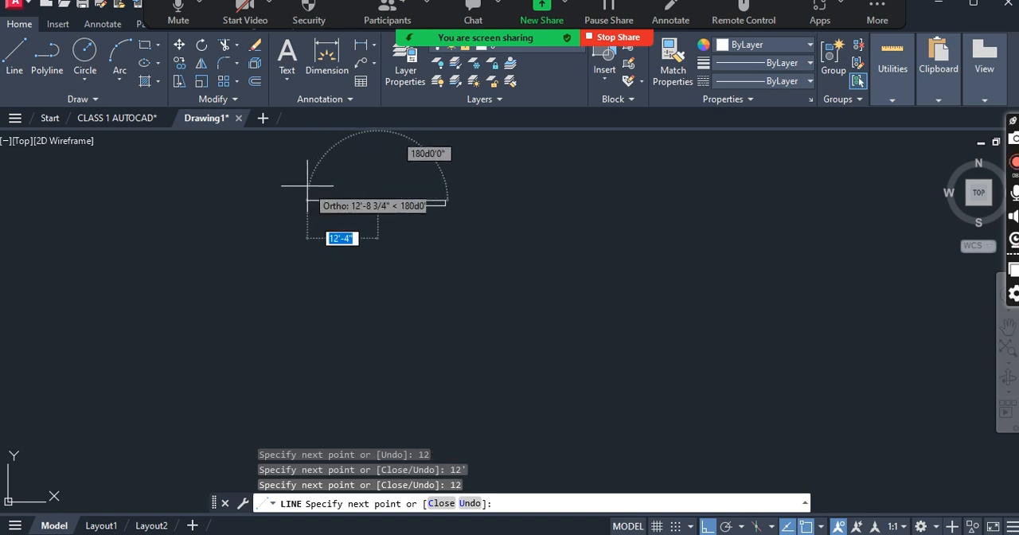
key("Return")
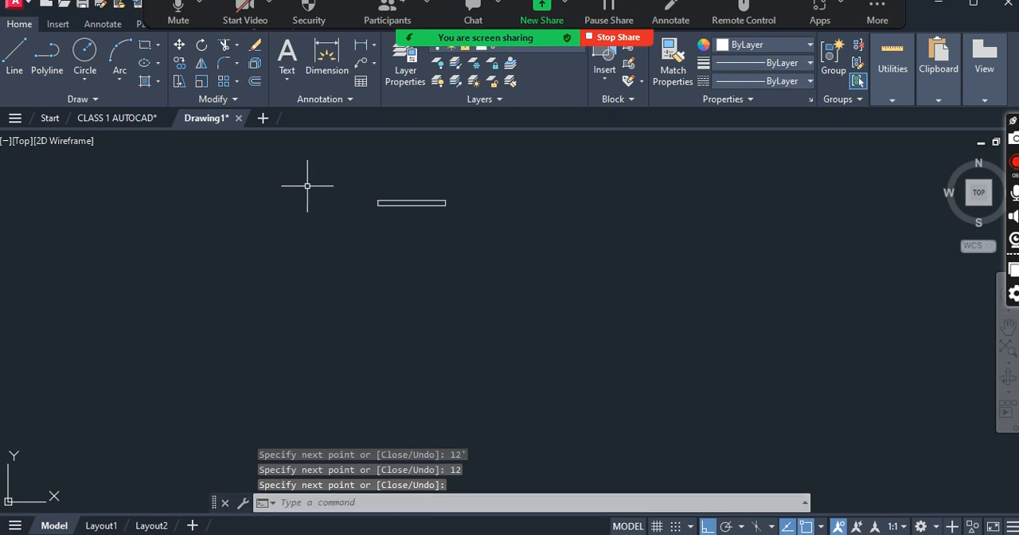
- Examine the thin 12' by 12" rectangle up close and compare its size with the surrounding shapes
scroll(406, 213, "up", 4)
scroll(303, 200, "down", 1)
scroll(342, 220, "down", 1)
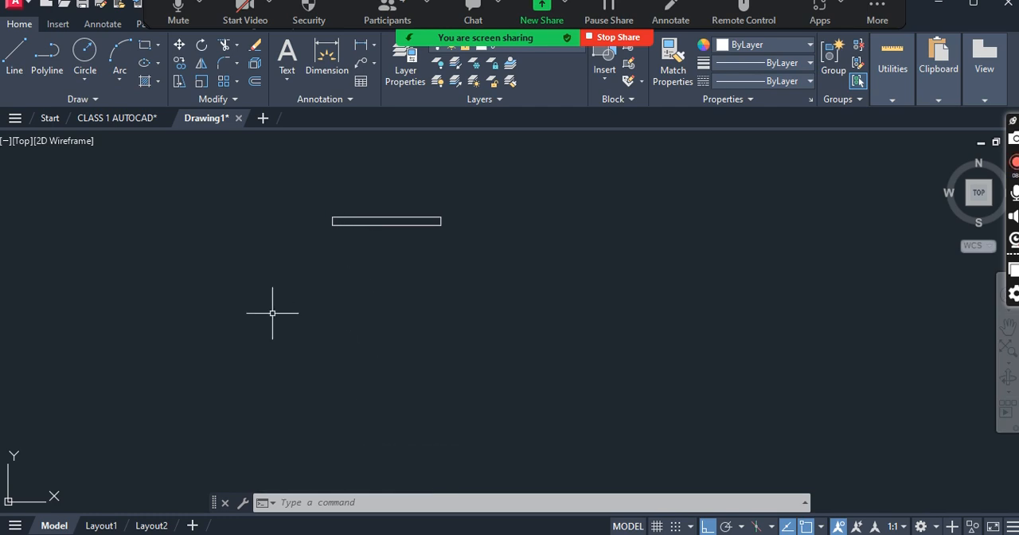
scroll(353, 348, "down", 3)
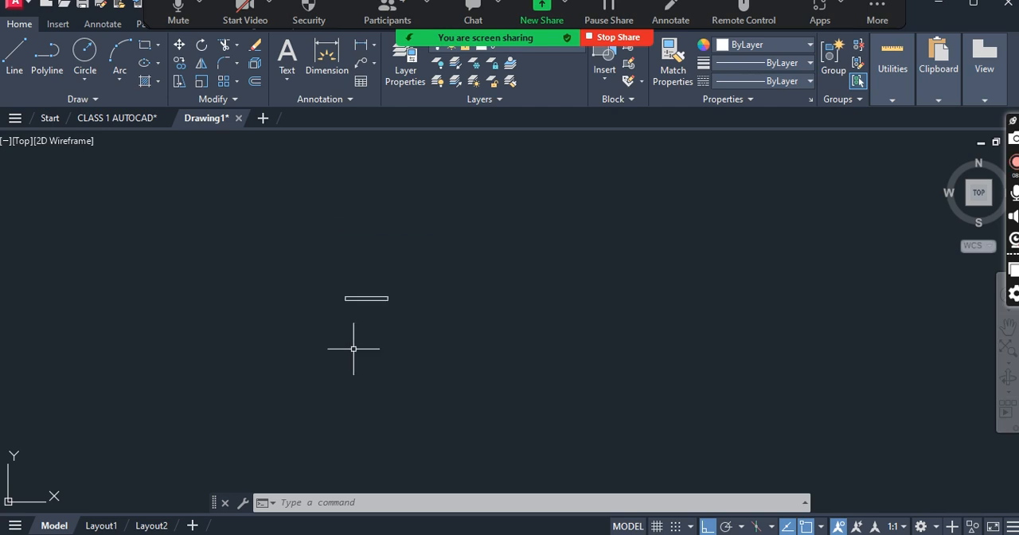
middle_click_drag(419, 212, 402, 230)
scroll(359, 288, "up", 5)
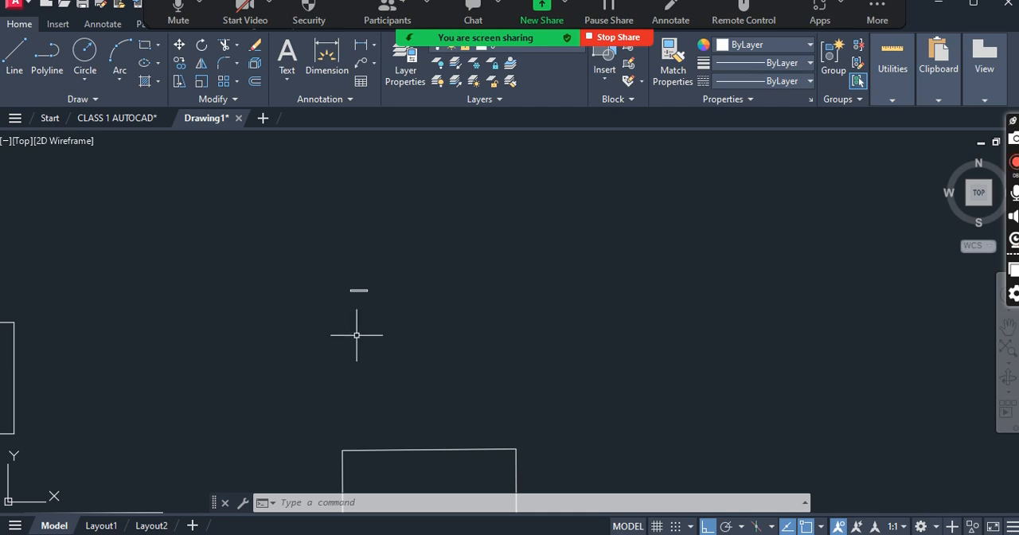
scroll(365, 280, "down", 2)
scroll(364, 283, "up", 5)
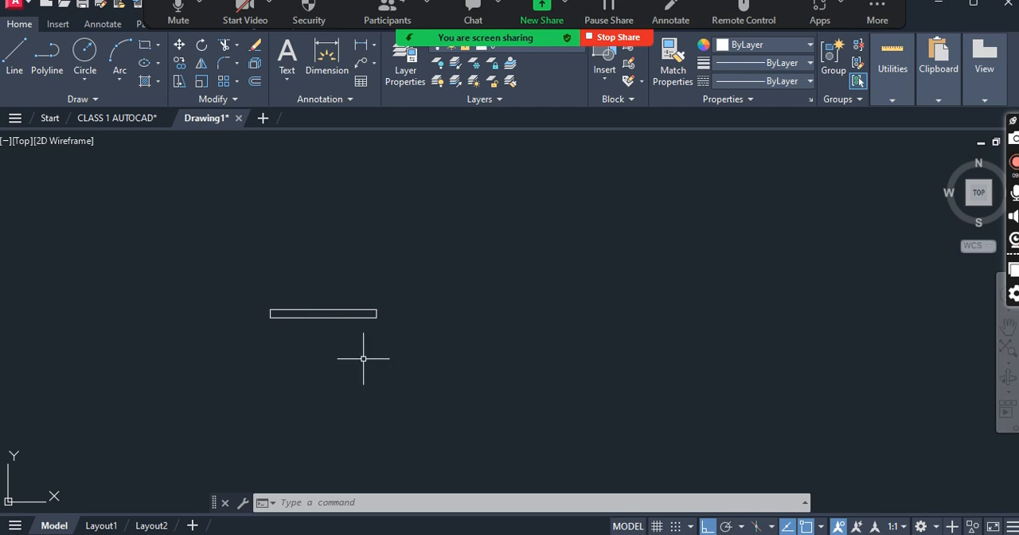
type("l")
key("Return")
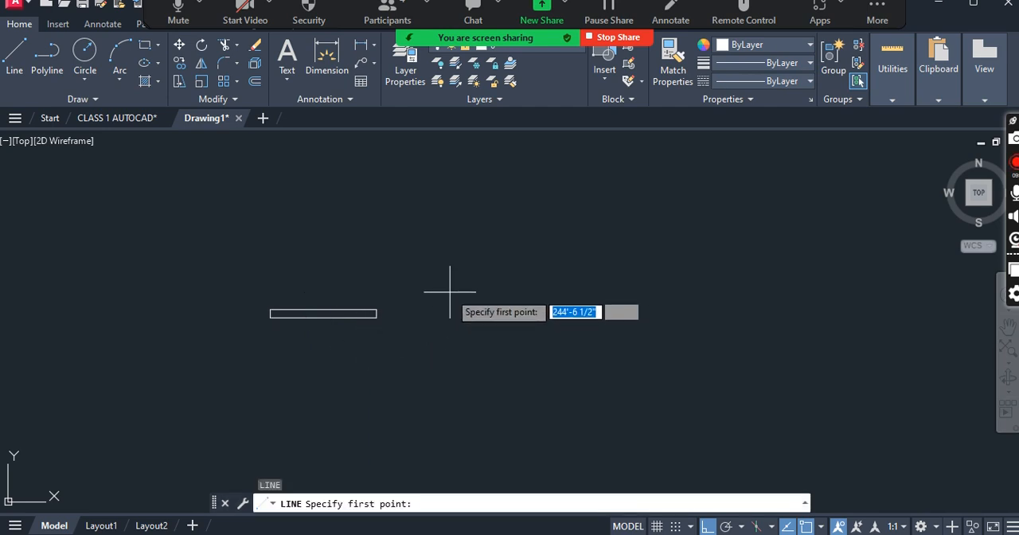
type("24")
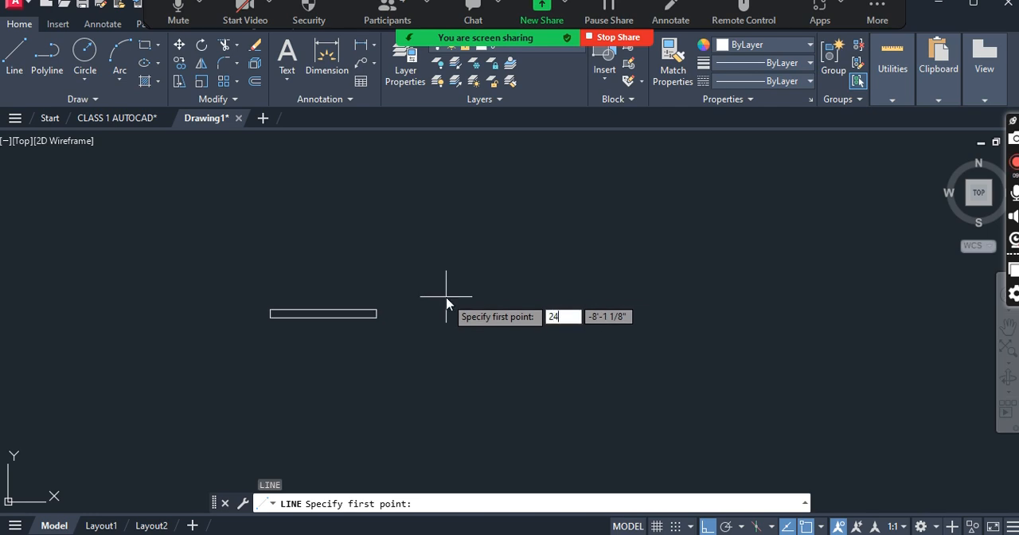
type("'")
key("Return")
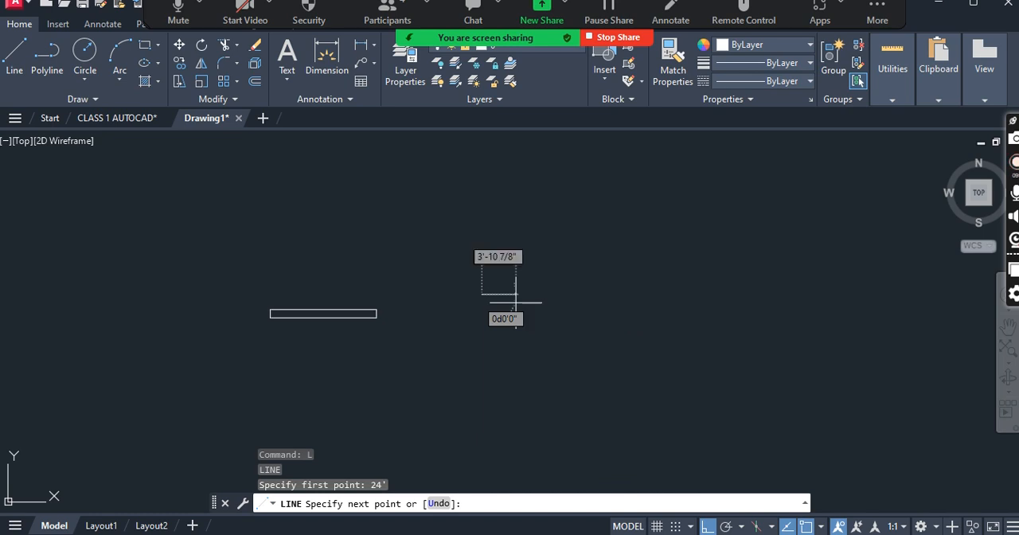
key("Escape")
- Draw a 12" horizontal line to the right of the thin rectangle with the Line command, entering 24 for the first point
type("l")
key("Return")
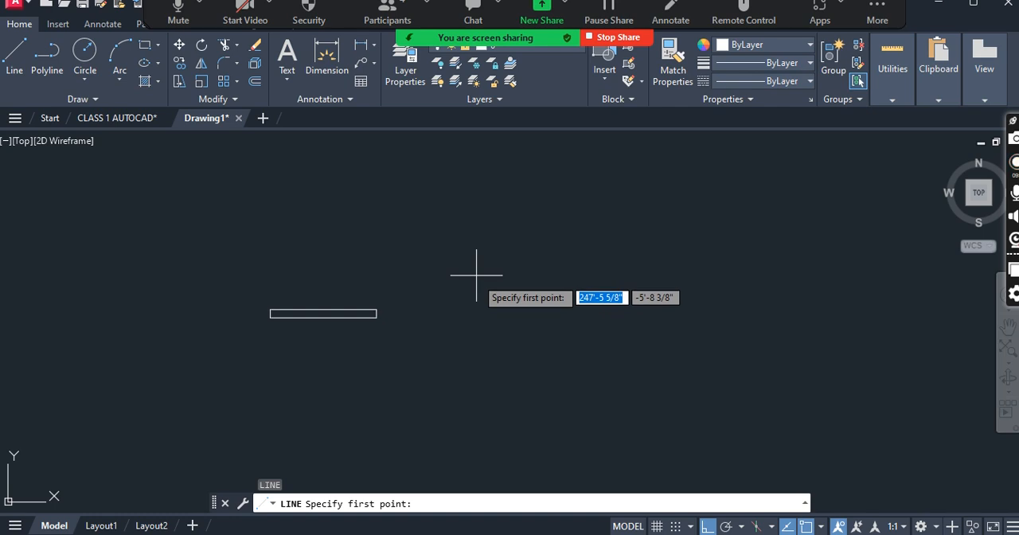
type("24")
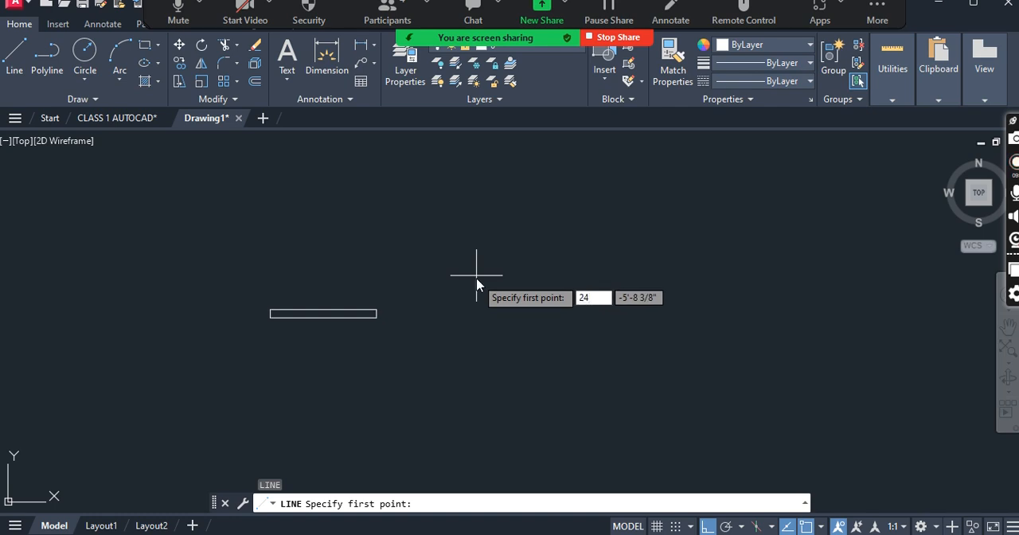
key("Return")
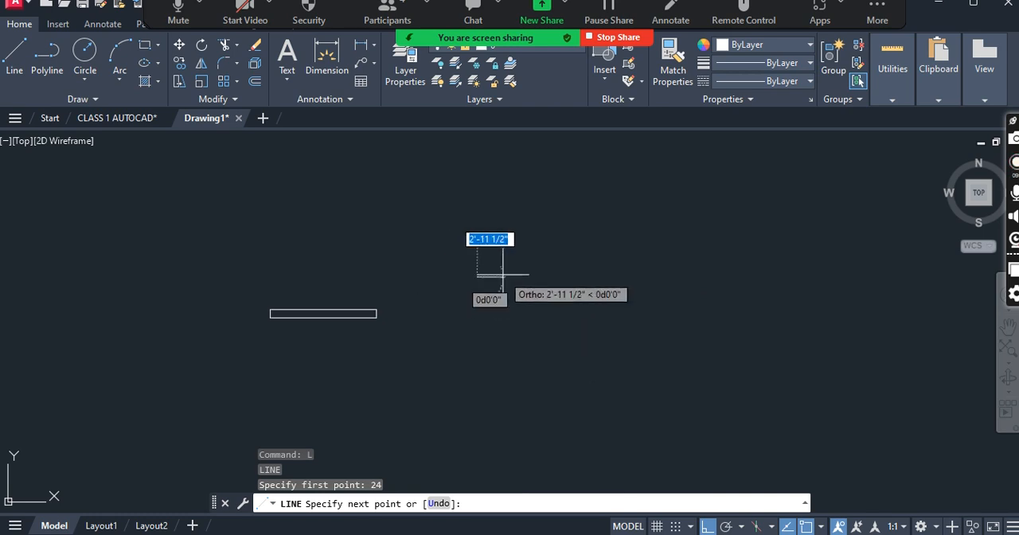
type("12")
key("Return")
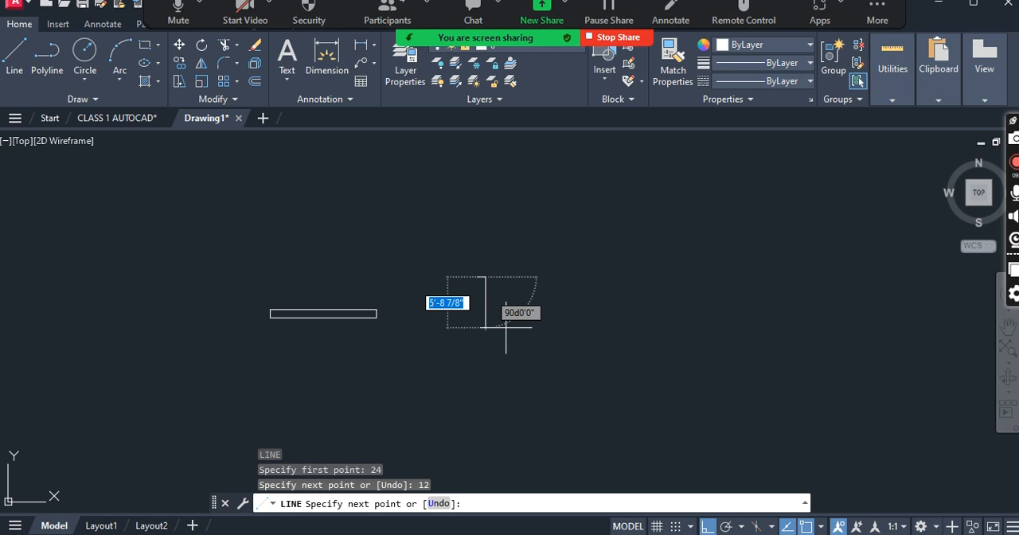
key("Return")
key("Escape")
scroll(473, 323, "down", 2)
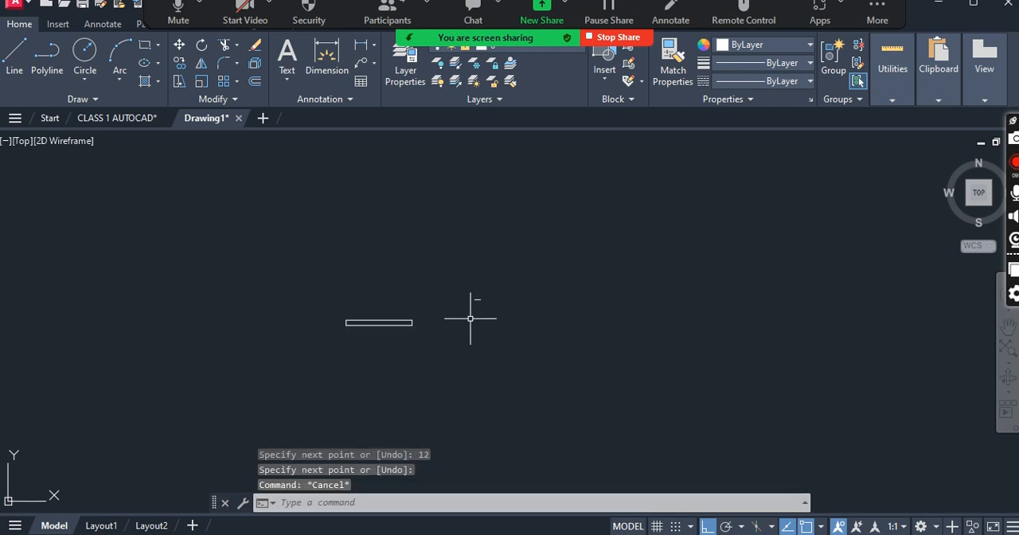
- Start a line to the right of the short 12" line and draw its first segment 24' horizontally to the right with Ortho on
key("Escape")
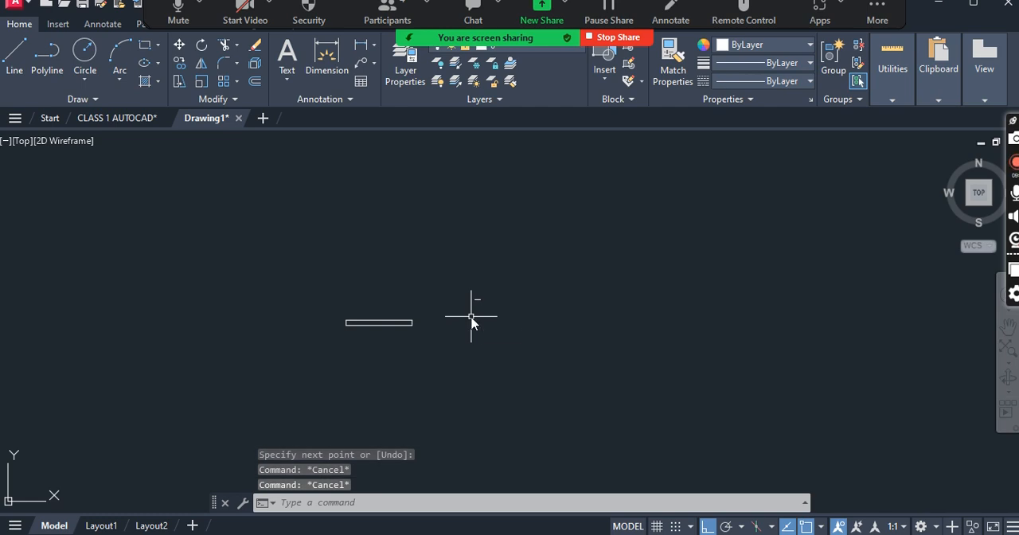
type("l")
key("Return")
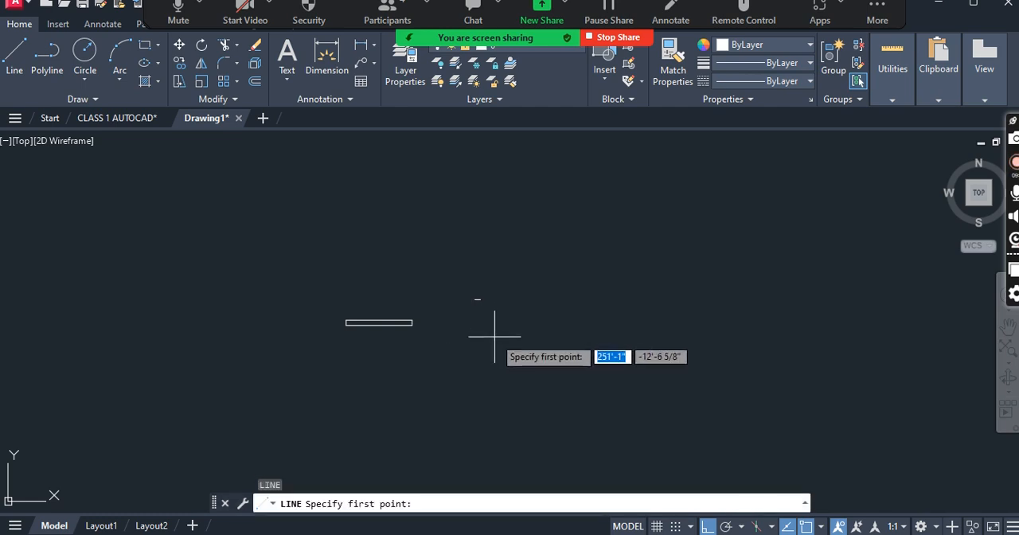
left_click(494, 336)
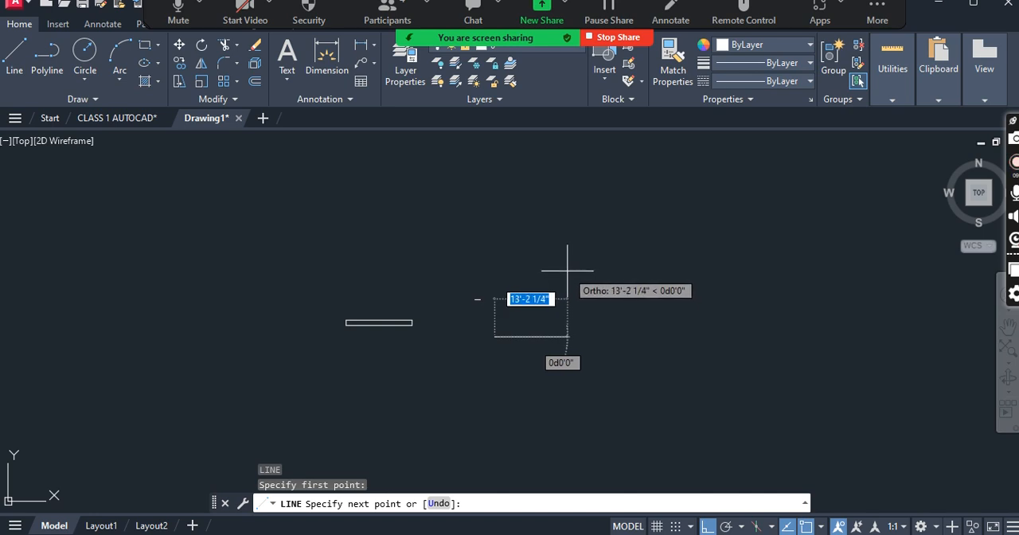
key("F8")
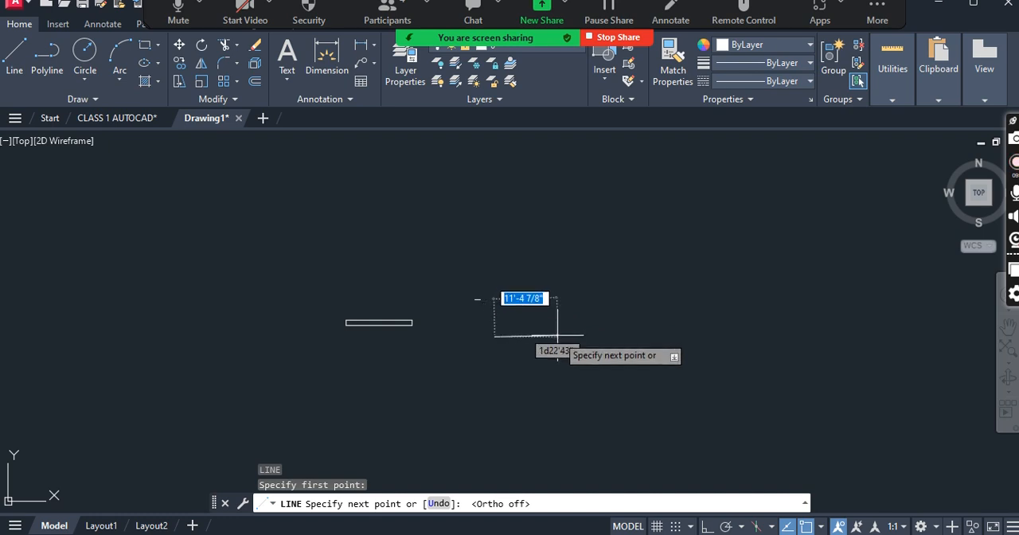
key("F8")
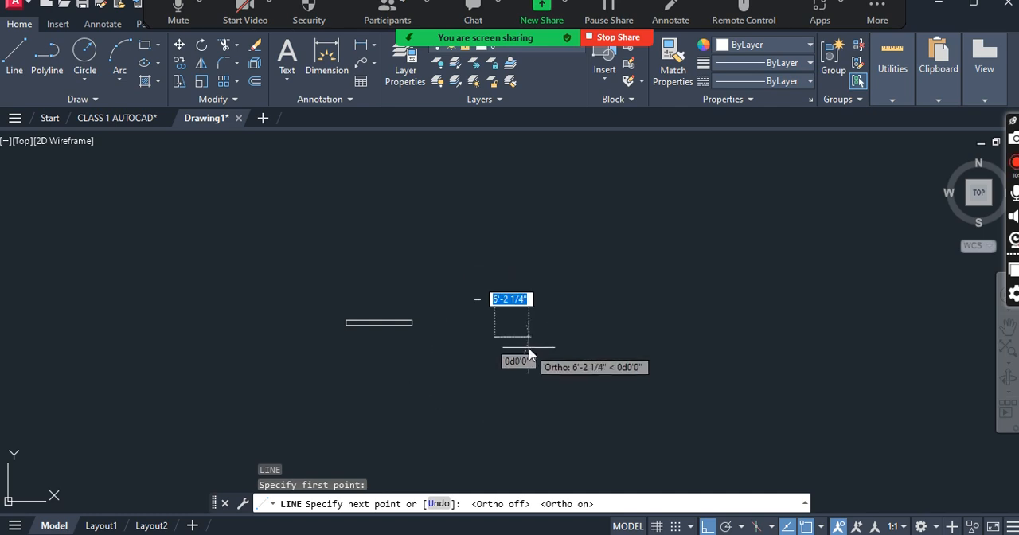
type("24")
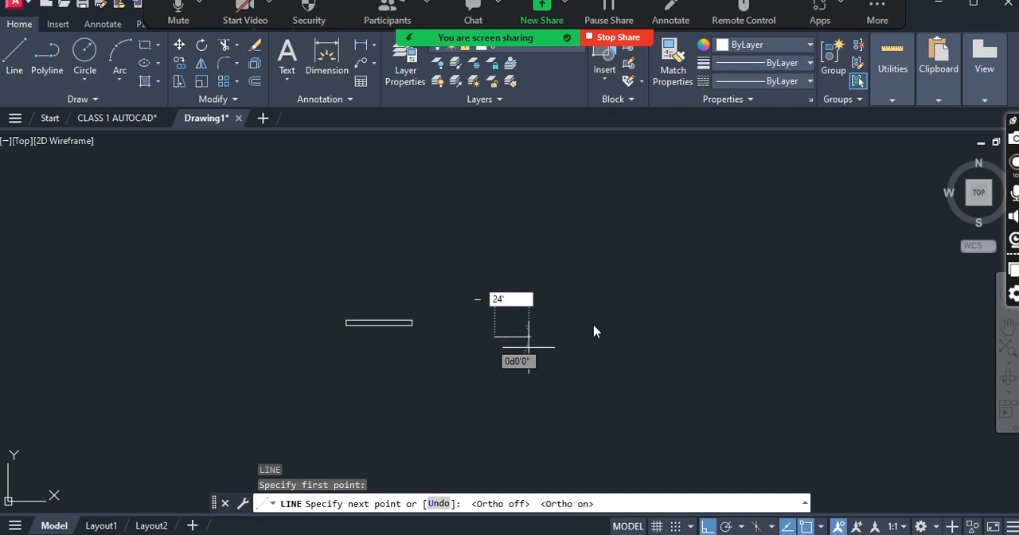
key("Return")
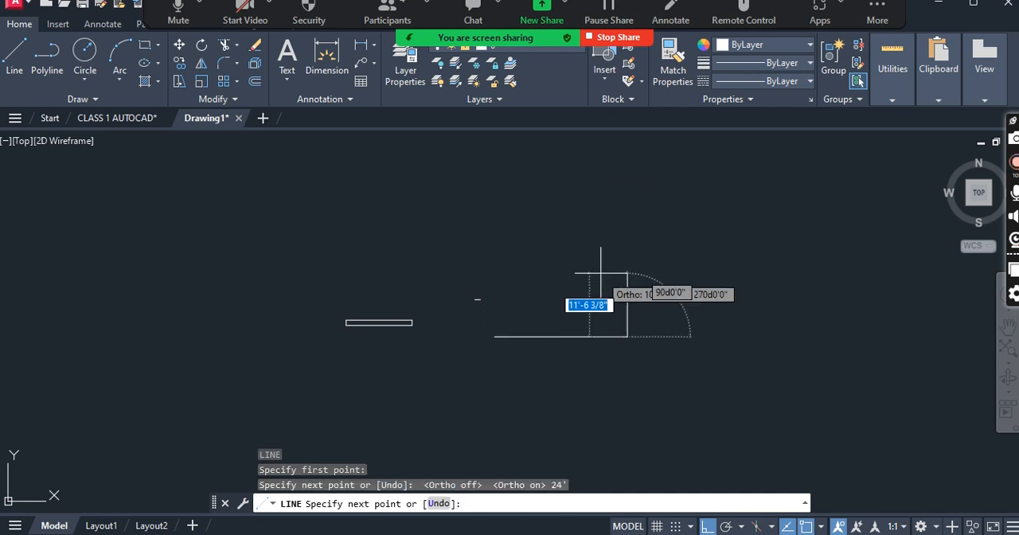
- Continue the line with a 24' vertical segment going down
scroll(613, 390, "up", 2)
type("1")
key("BackSpace")
type("24'")
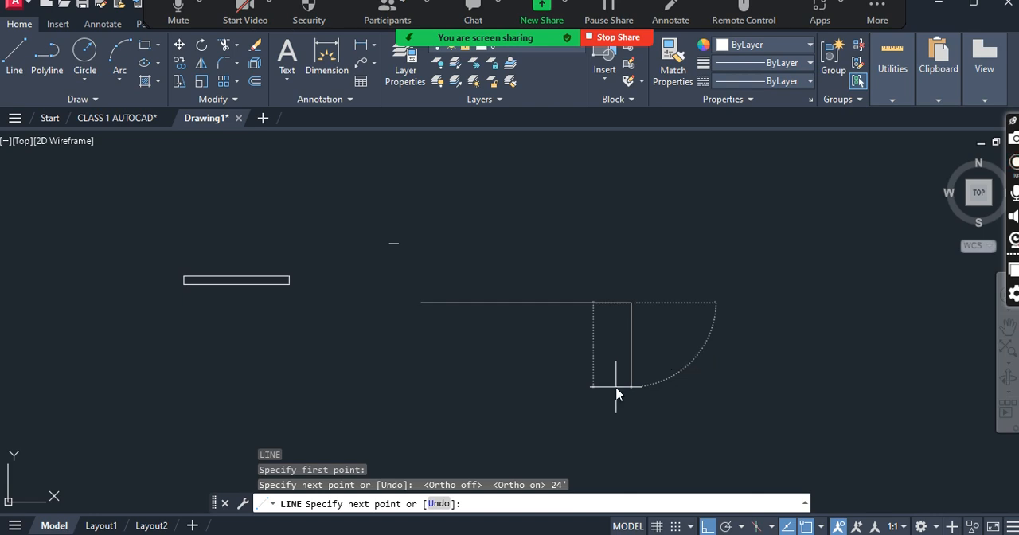
key("Return")
- Complete the square with a 24' segment to the left and a closing segment up to the starting endpoint
scroll(474, 318, "down", 2)
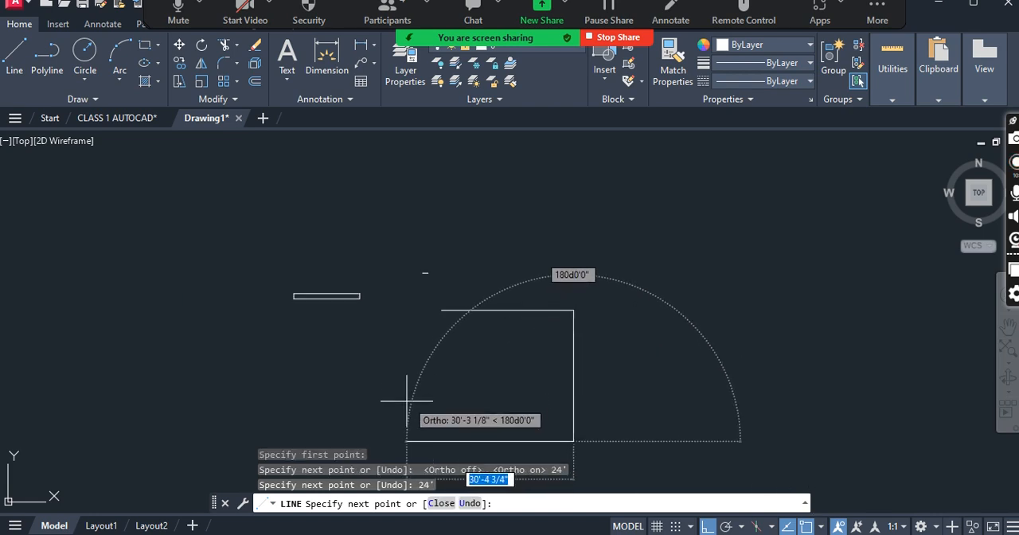
type("24")
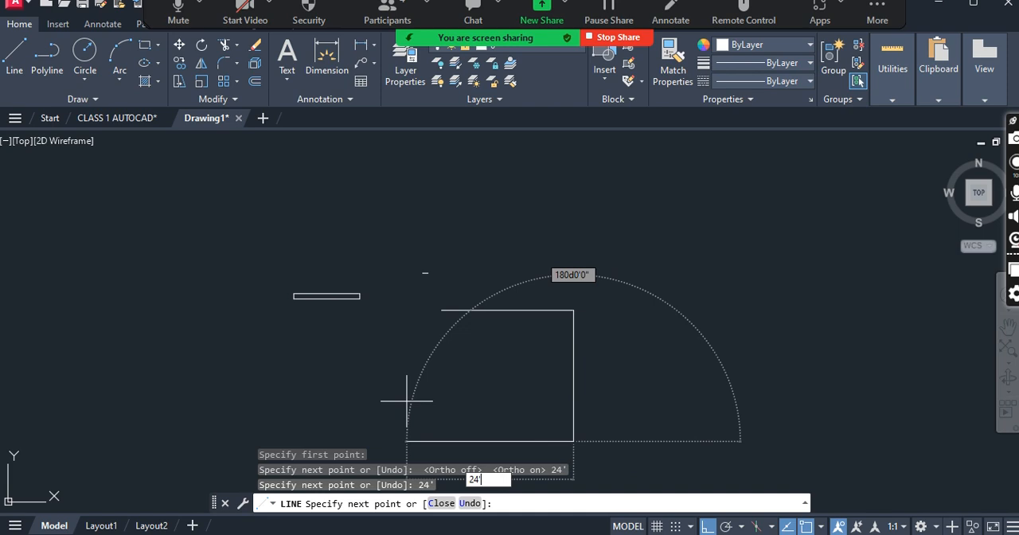
key("Return")
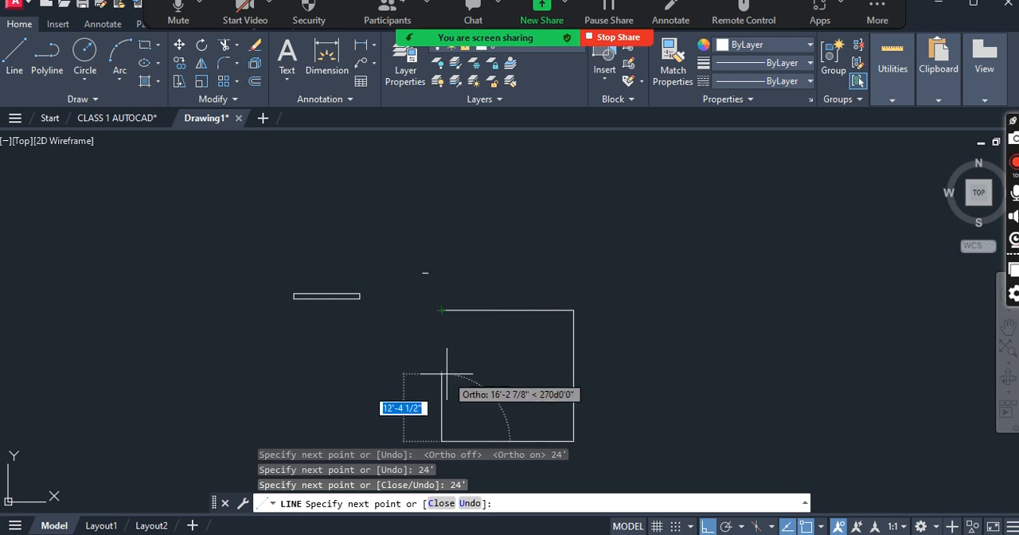
left_click(442, 310)
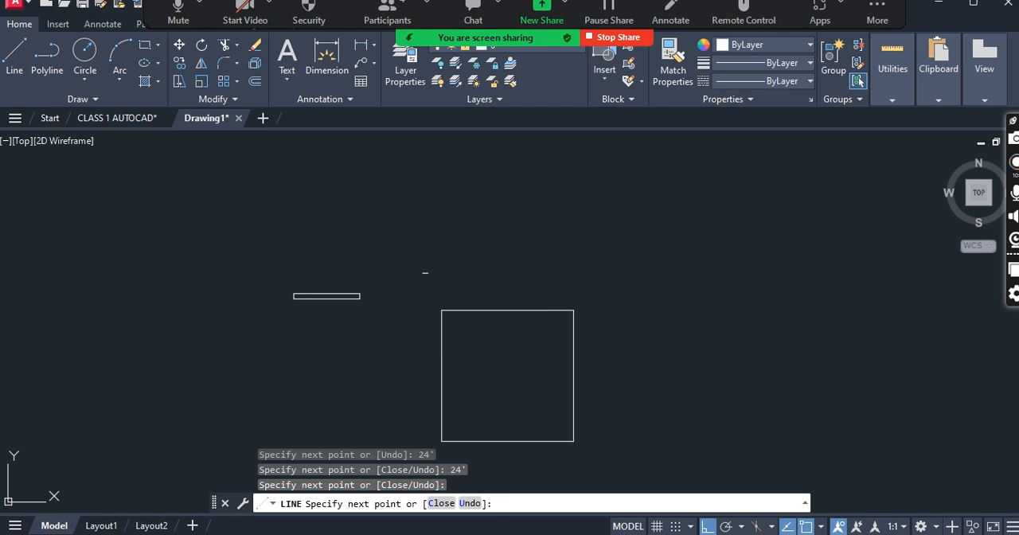
key("Return")
scroll(425, 272, "down", 2)
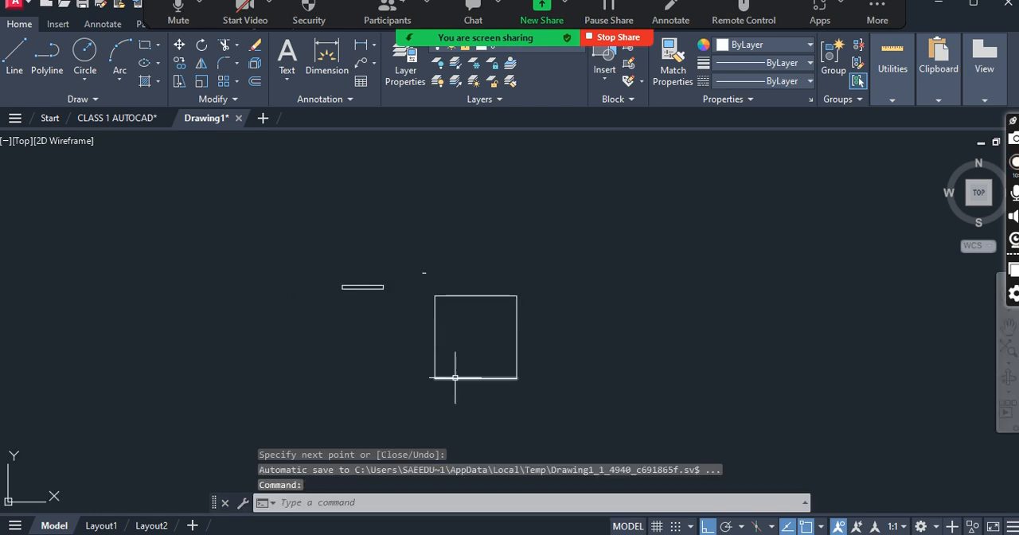
scroll(487, 296, "down", 2)
scroll(487, 313, "up", 2)
scroll(479, 333, "up", 5)
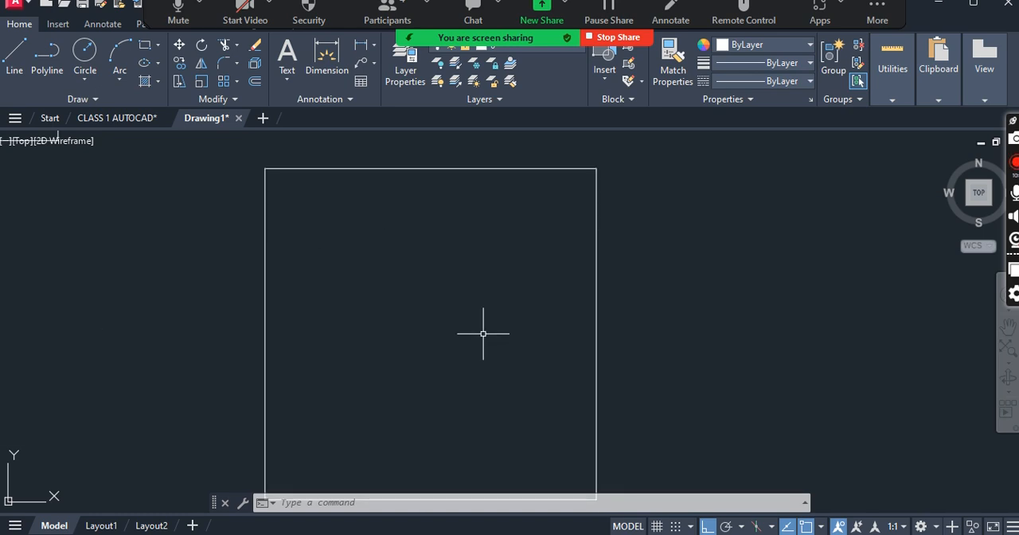
scroll(268, 287, "down", 2)
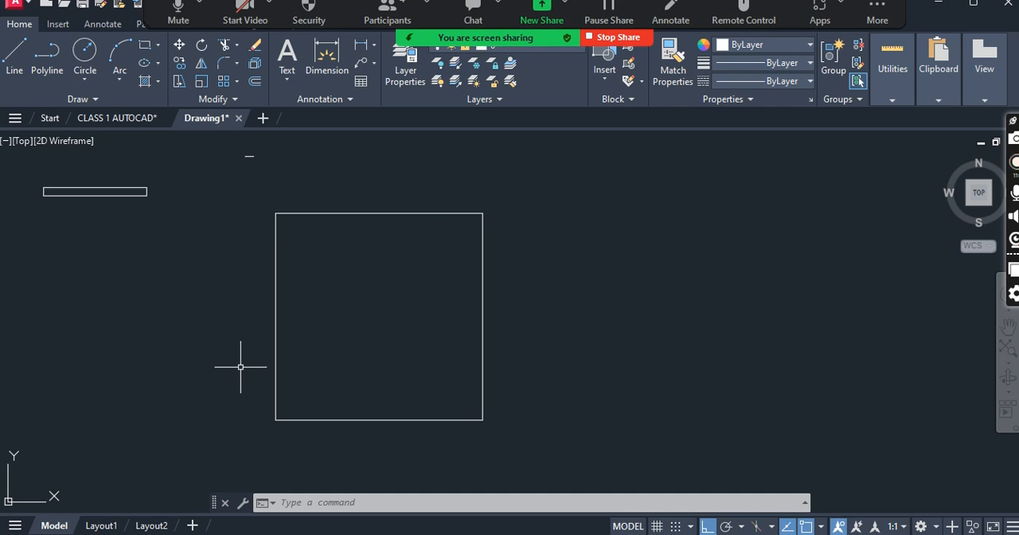
key("Escape")
middle_click_drag(331, 236, 327, 230)
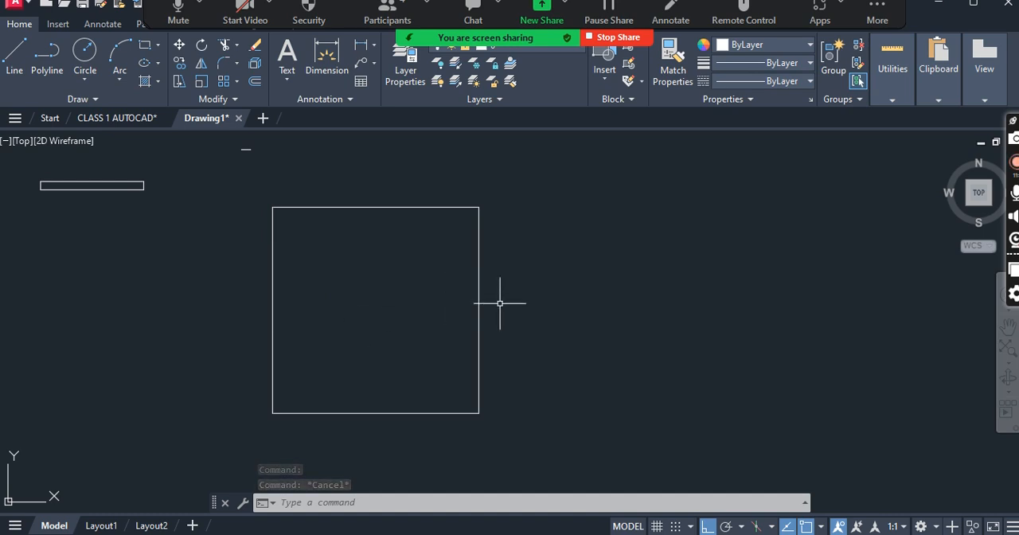
- Draw a single horizontal line to the right of the 24' square, entering its length in inches as 144
type("l")
key("BackSpace")
type("l")
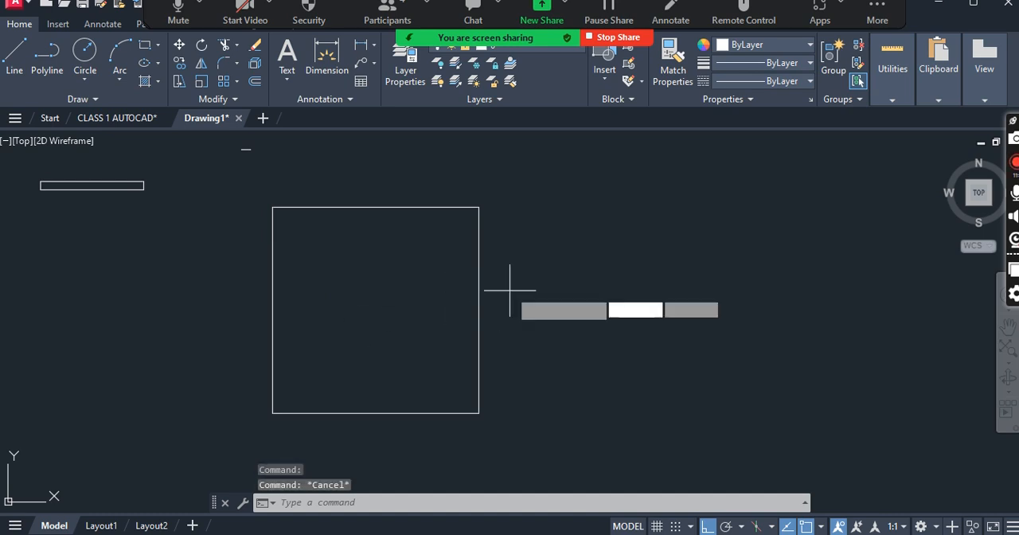
key("Return")
left_click(517, 282)
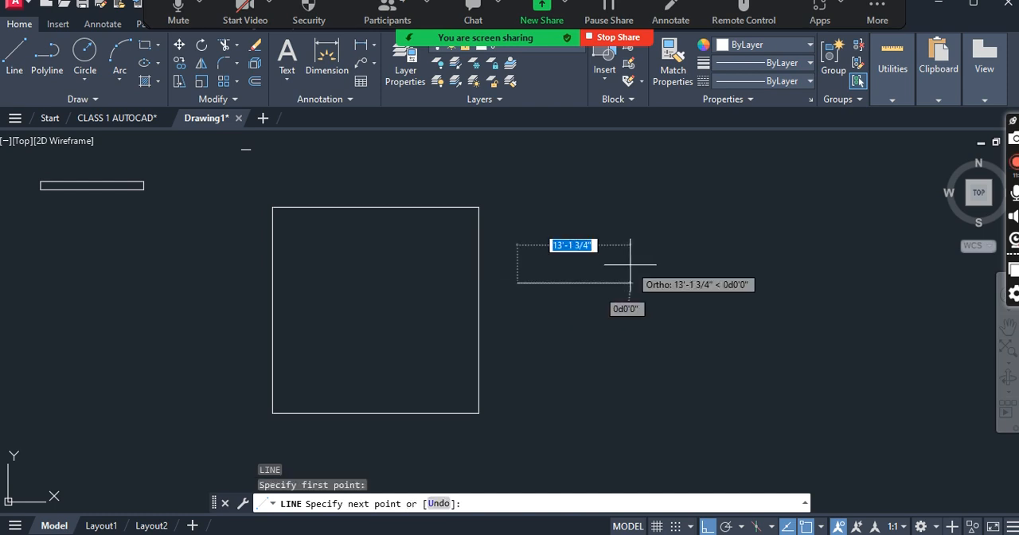
type("1")
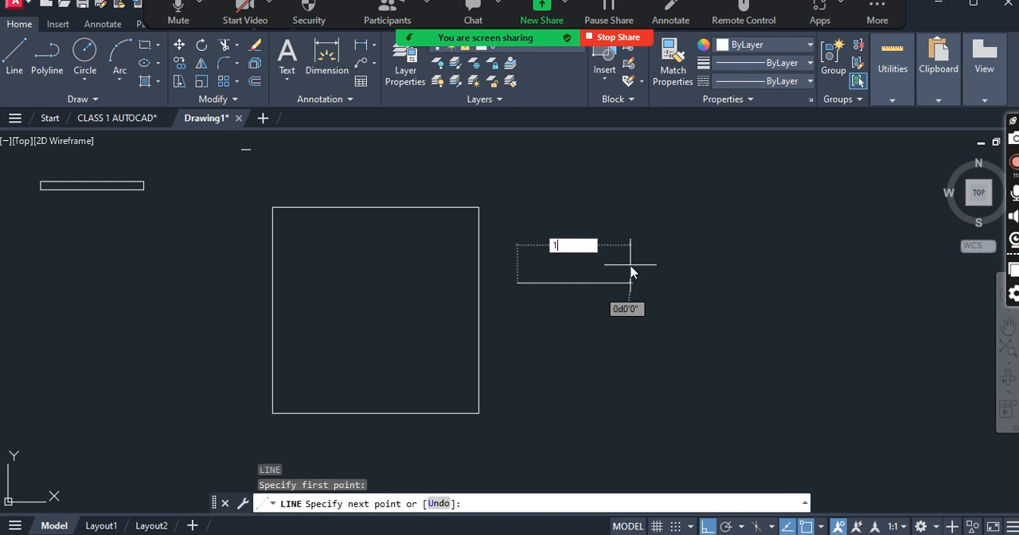
type("44")
key("Return")
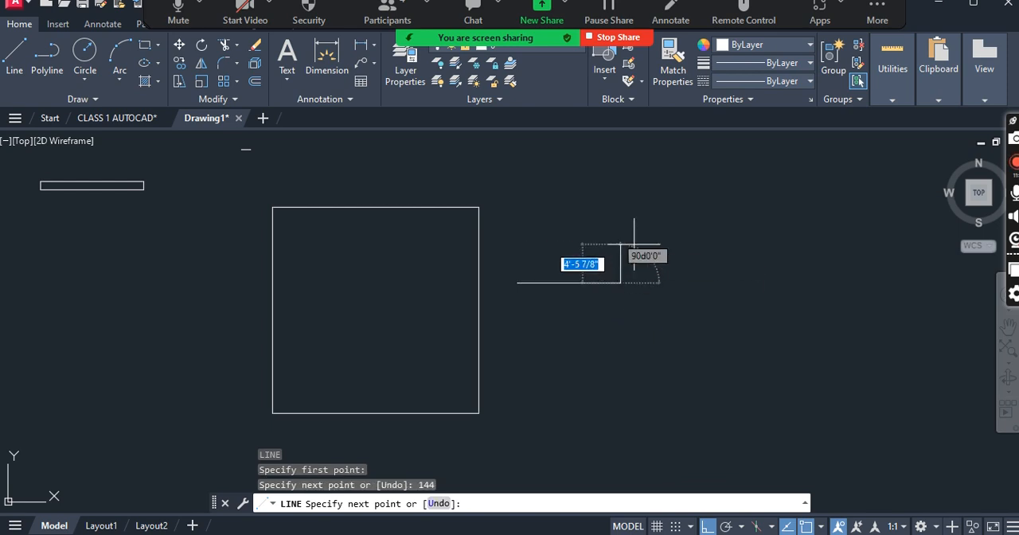
key("Return")
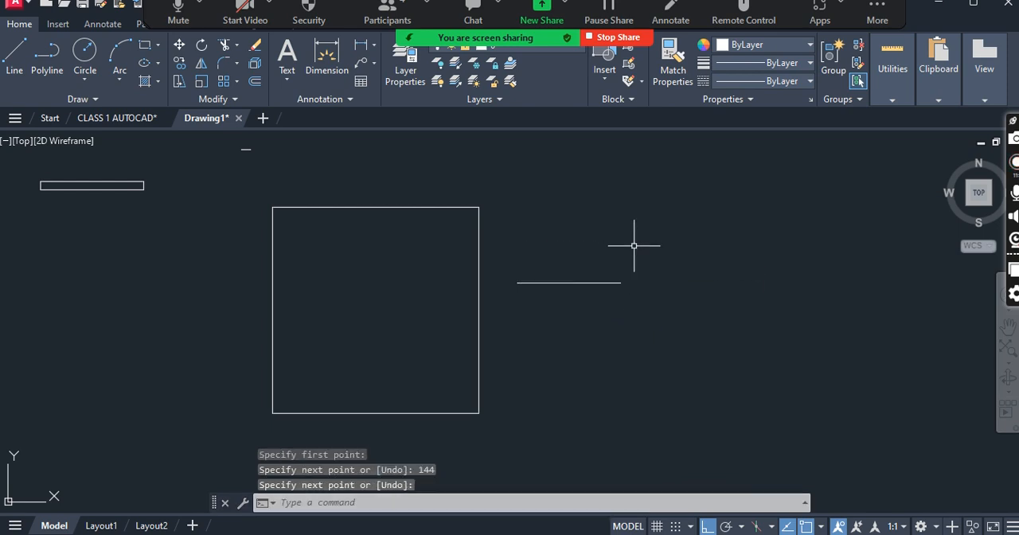
left_click(597, 281)
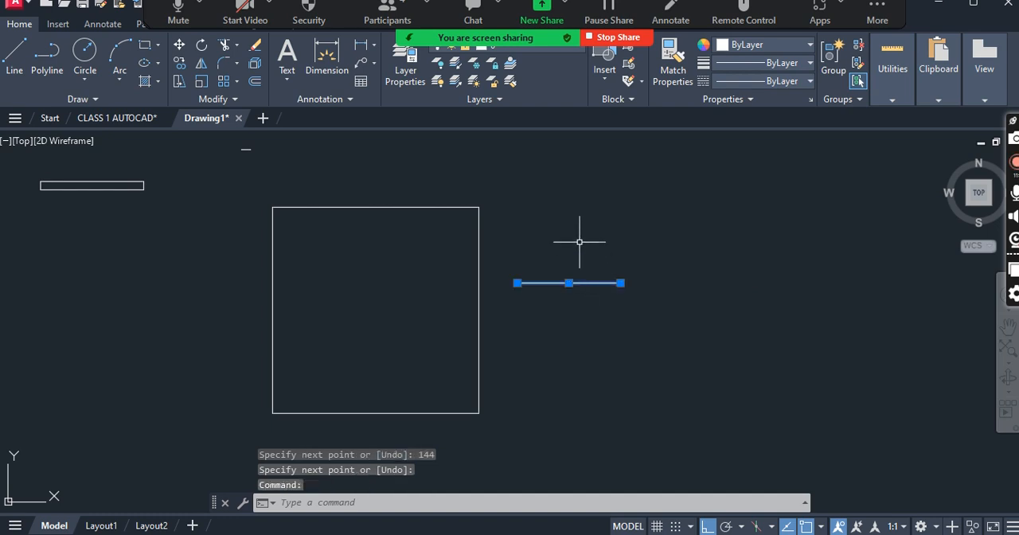
key("Escape")
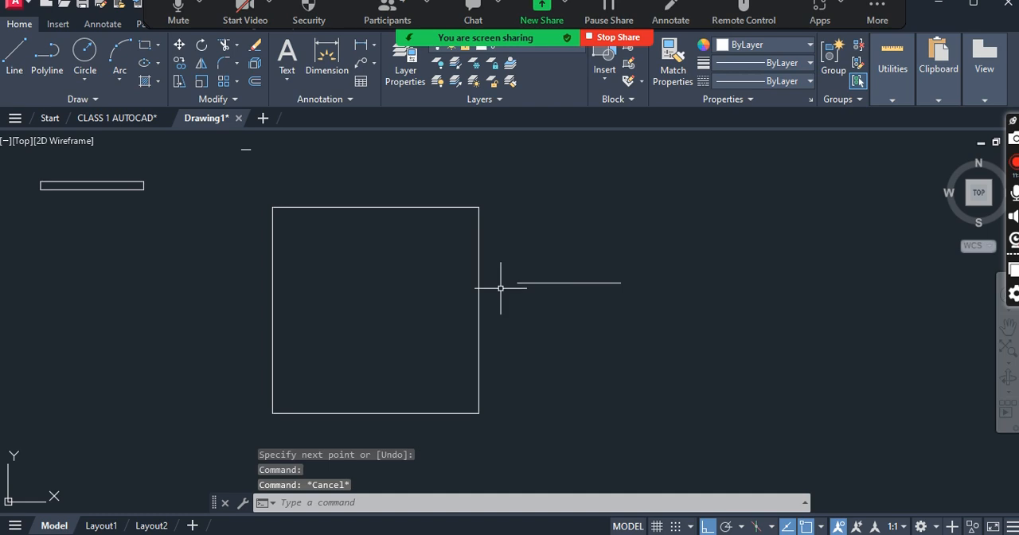
- Draw a freehand horizontal line about 20'-8" long below the thin rectangle, left of the 24' square
scroll(621, 271, "down", 2)
scroll(286, 217, "up", 3)
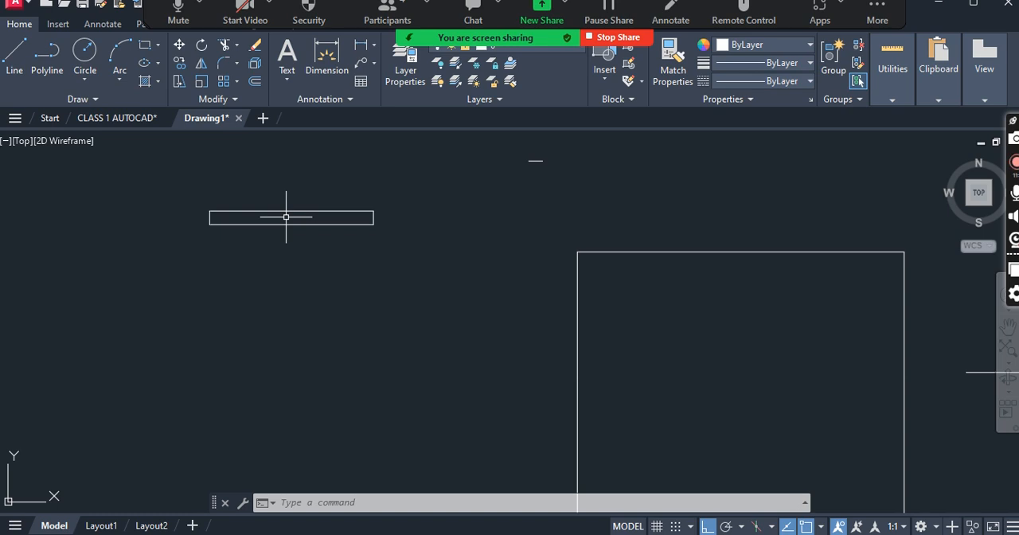
scroll(296, 229, "down", 2)
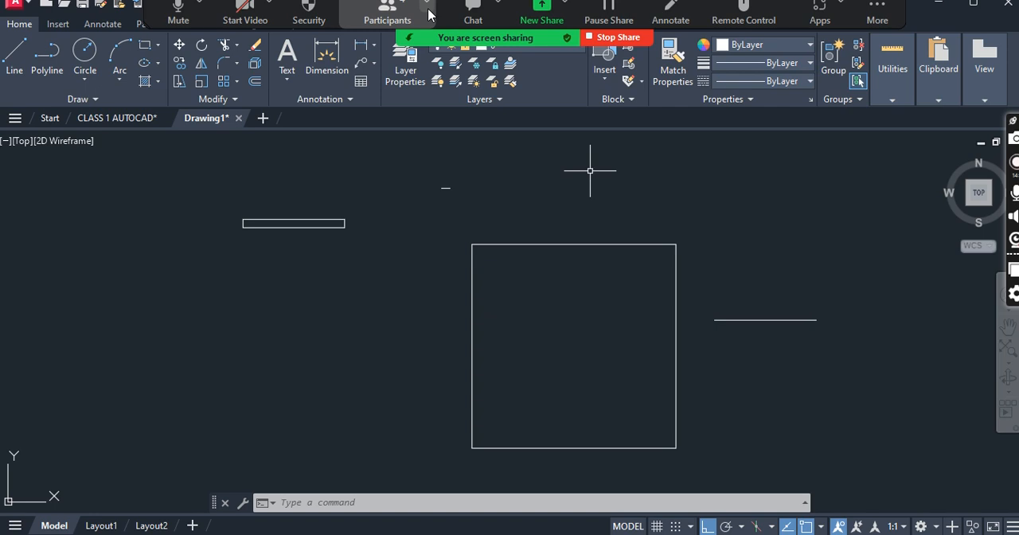
scroll(502, 253, "down", 2)
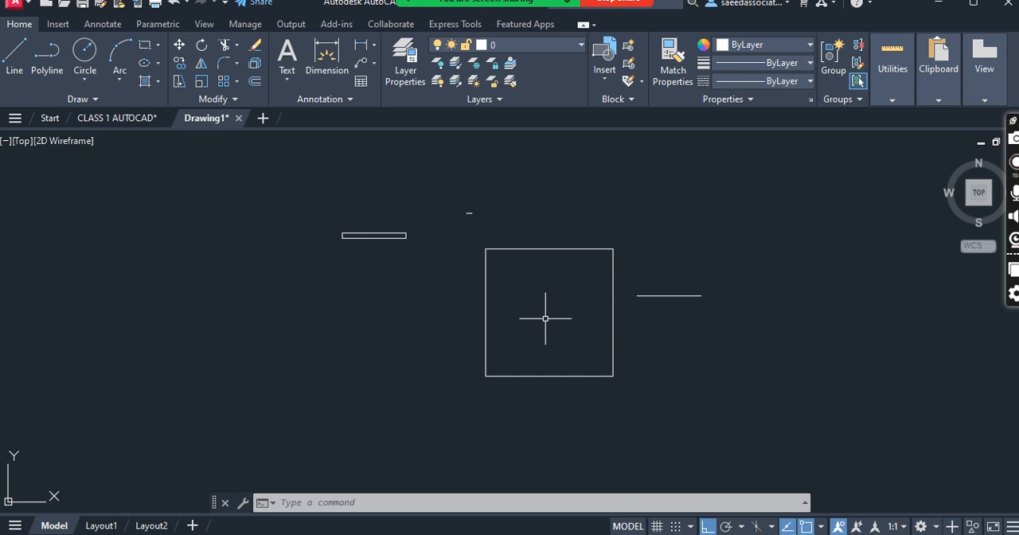
type("L")
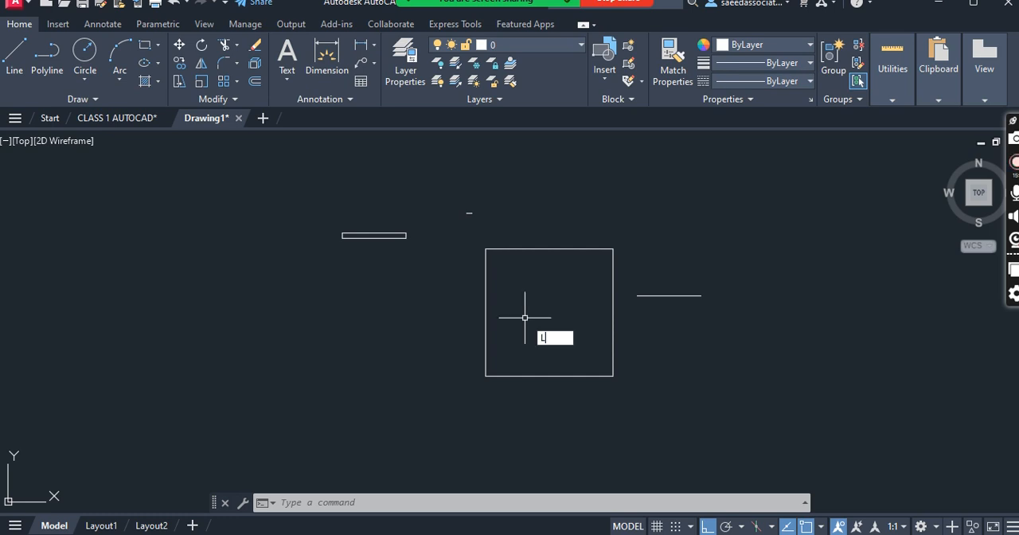
key("Return")
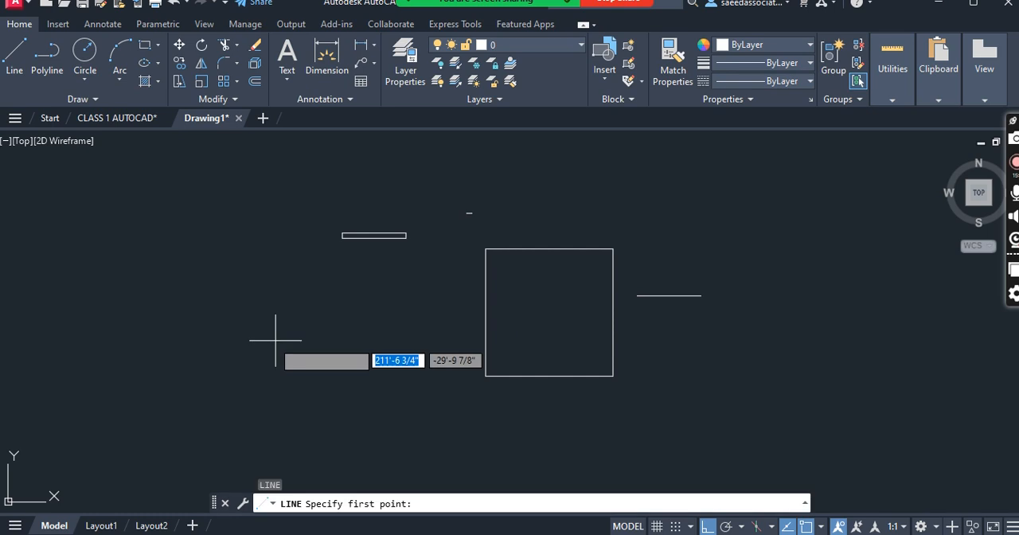
left_click(274, 340)
left_click(380, 340)
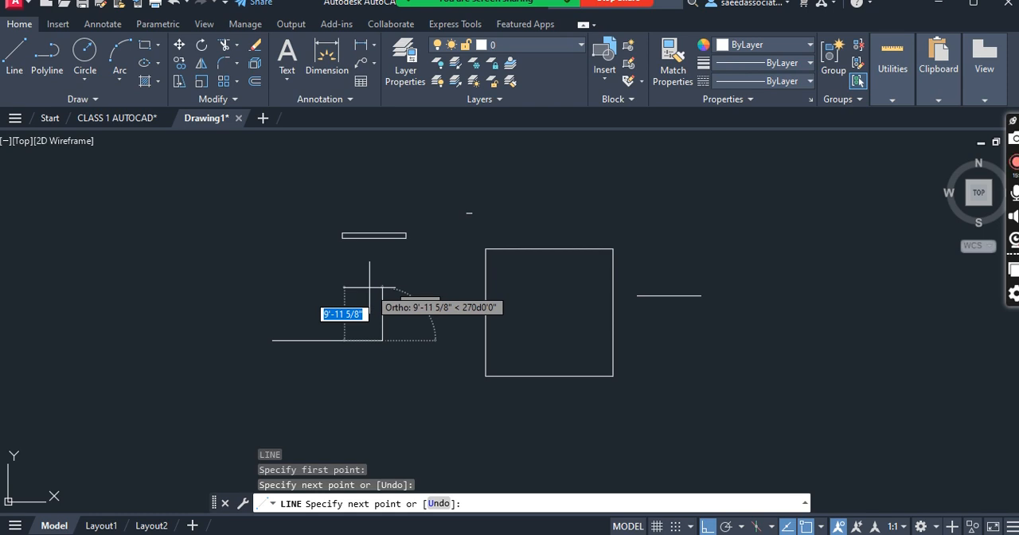
key("Escape")
- Select the freehand horizontal line below the thin rectangle and check its length with the List command
left_click(374, 350)
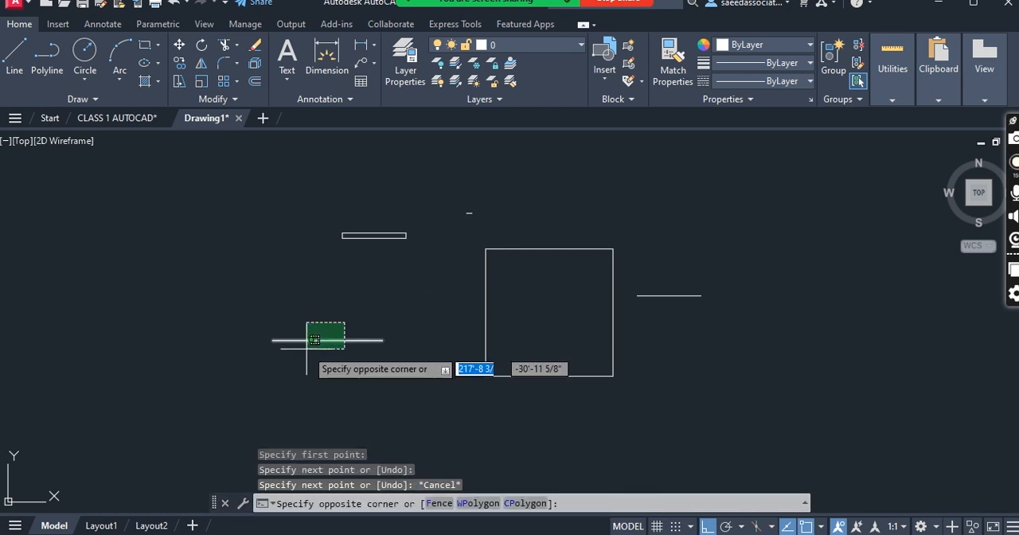
left_click(300, 317)
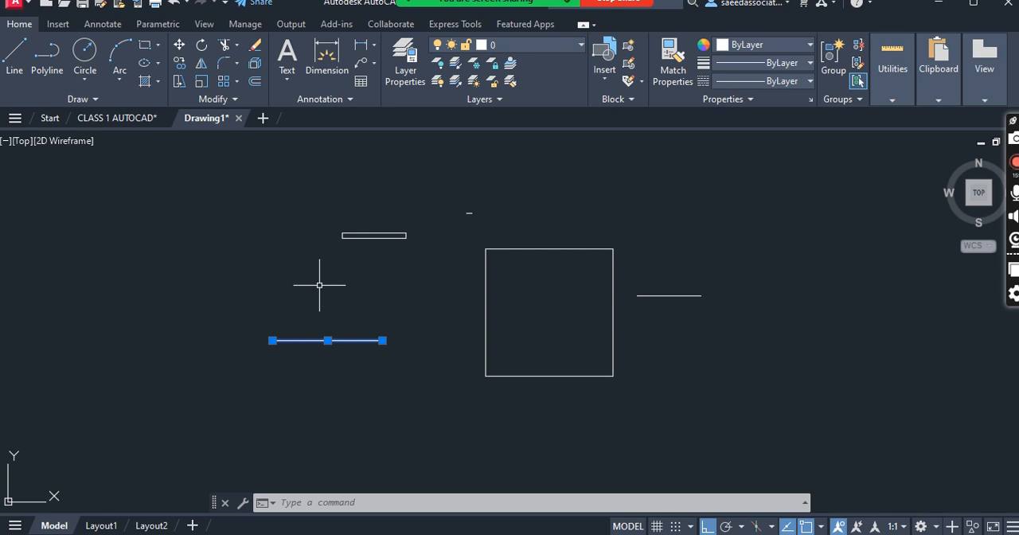
type("LI")
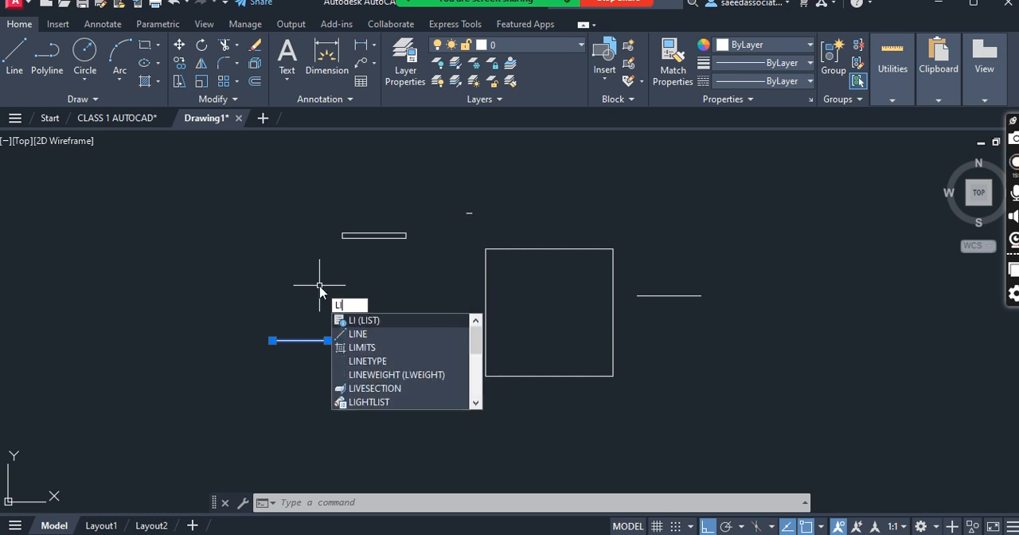
key("Return")
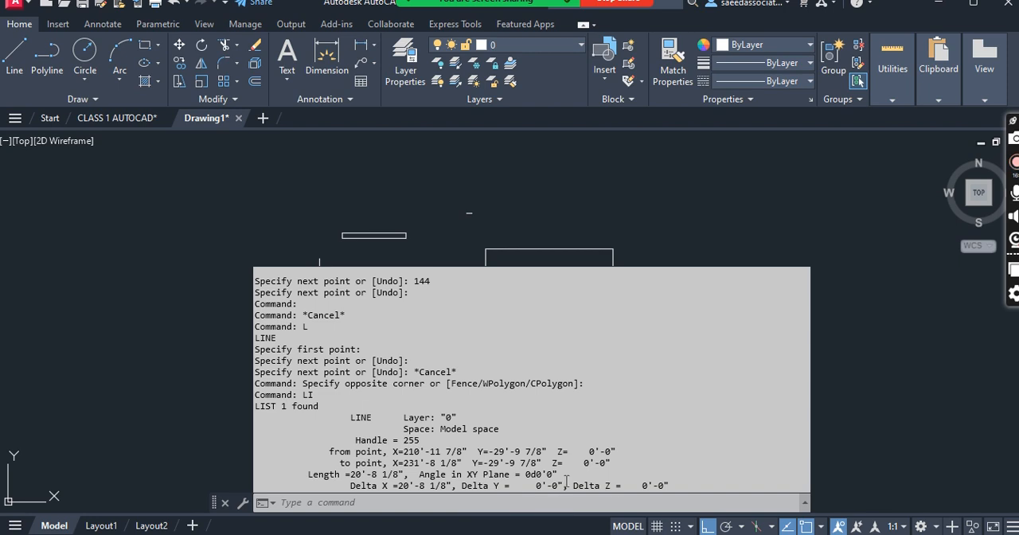
key("Escape")
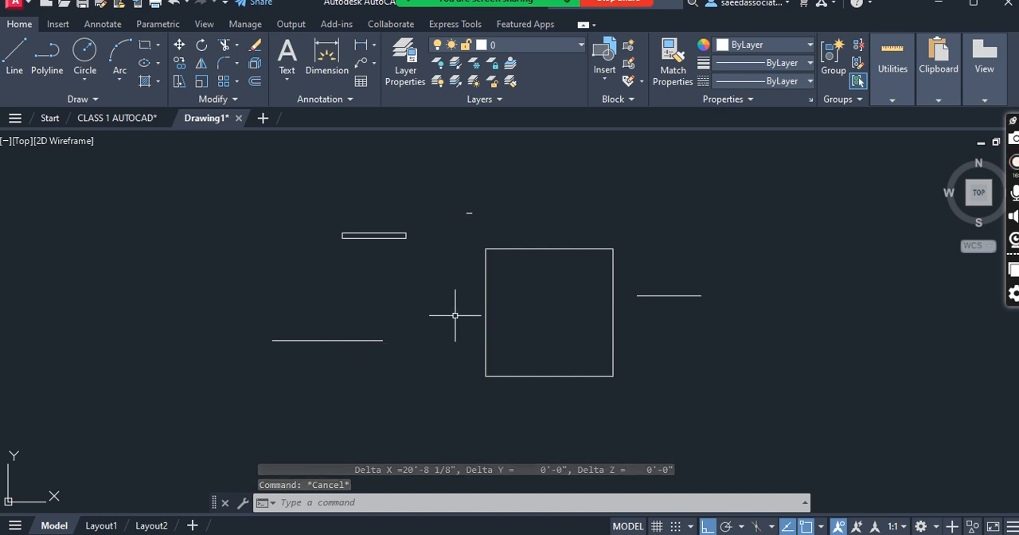
- Select the vertical left side of the 24' square and check its length with the List command
left_click(529, 320)
left_click(432, 273)
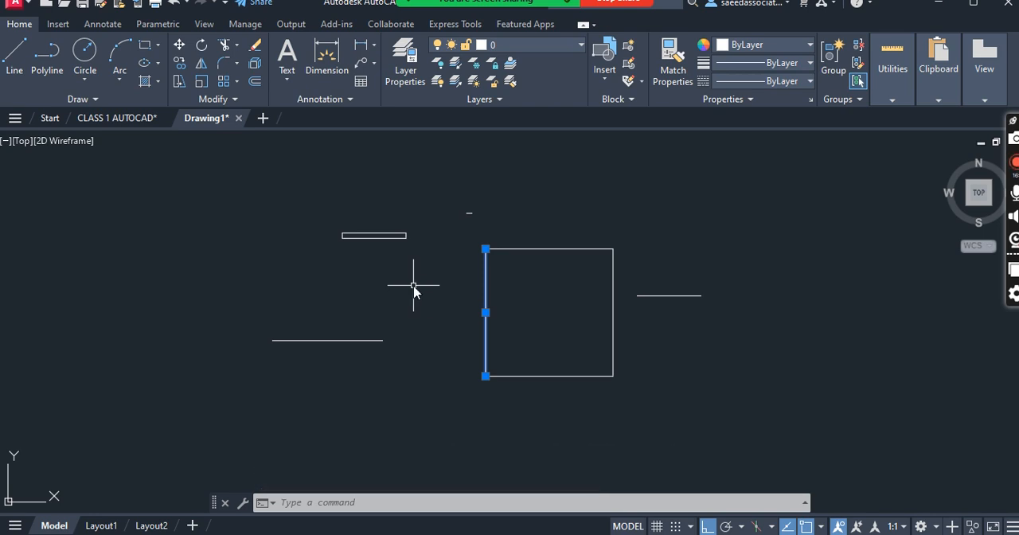
type("LI")
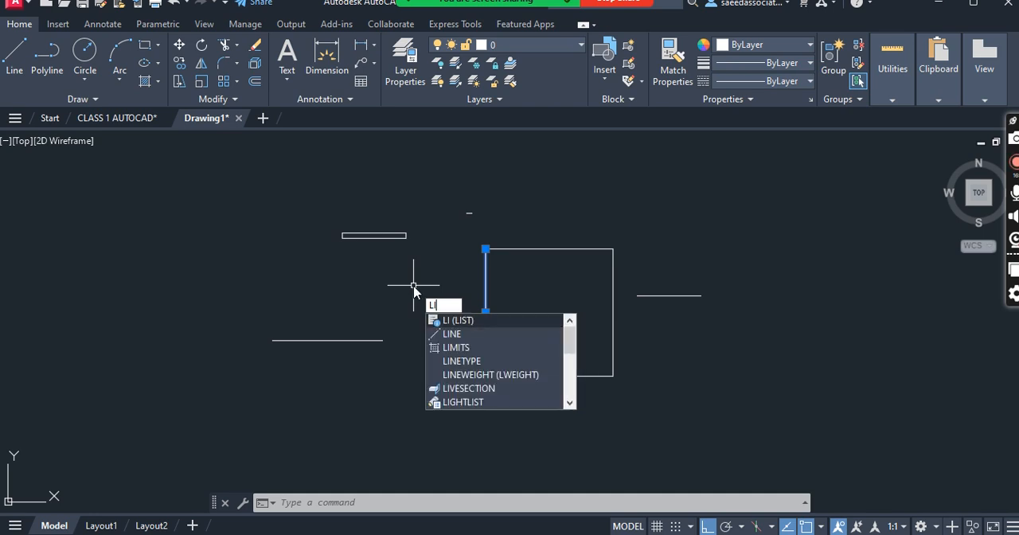
key("Return")
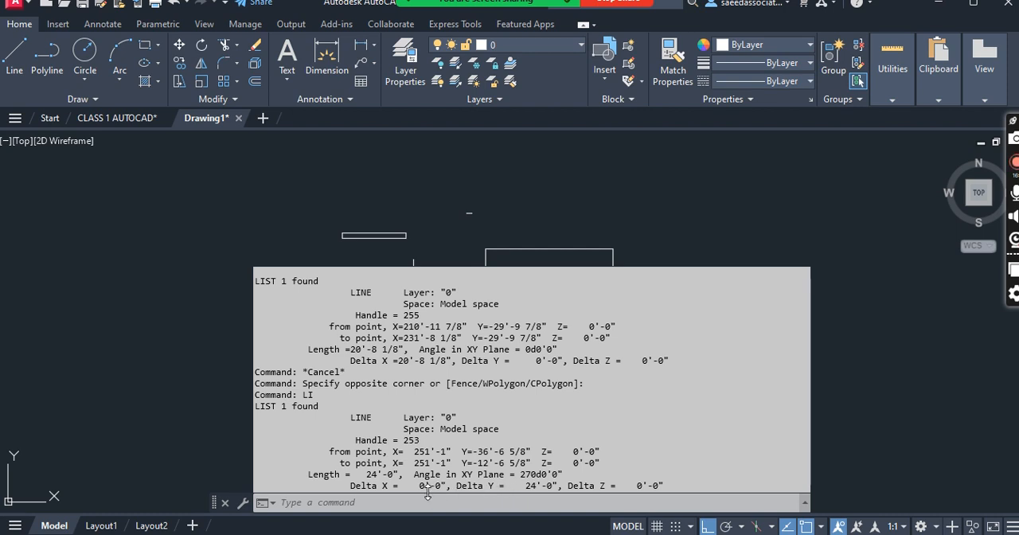
left_click(75, 254)
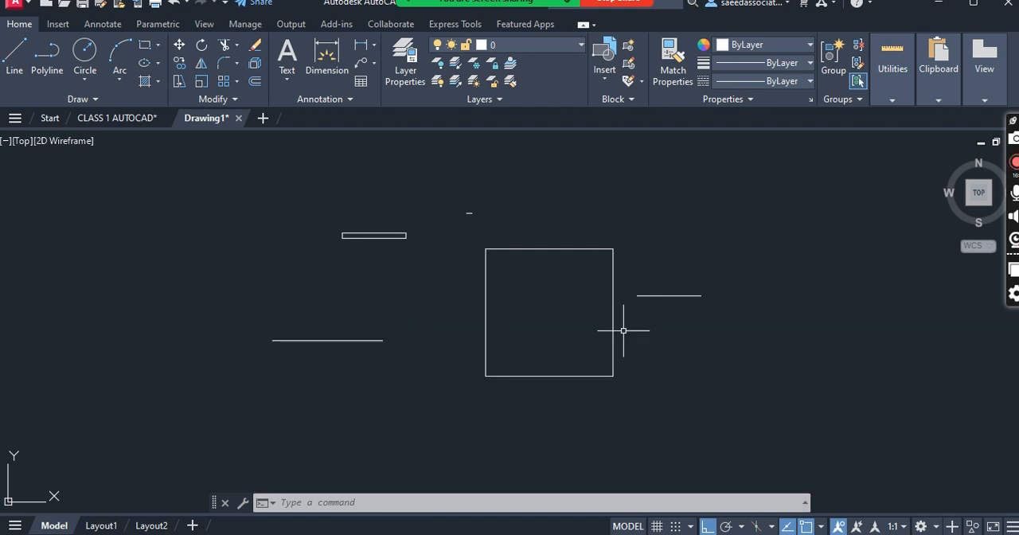
- Select all four sides of the 24' square and review their properties together with the List command
left_click(626, 383)
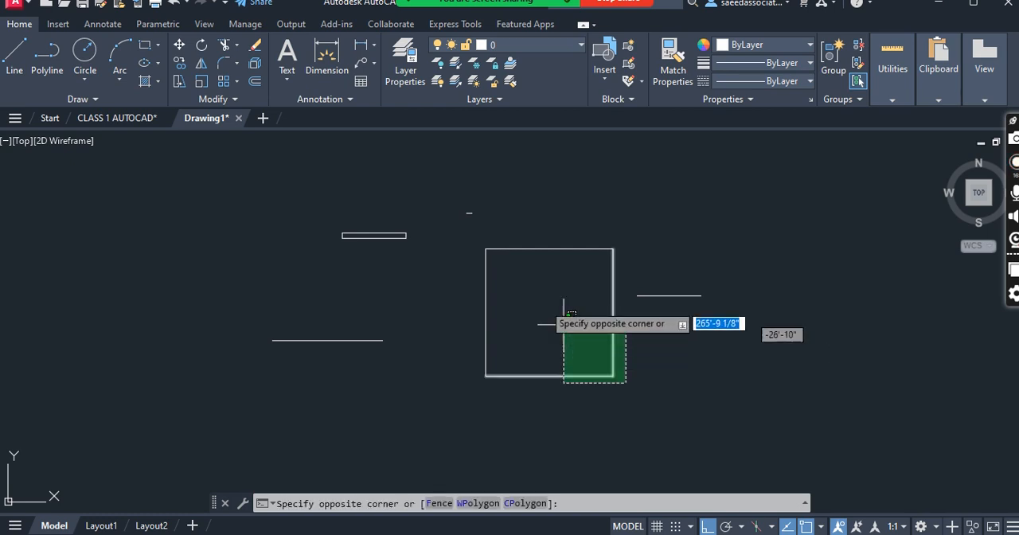
left_click(454, 245)
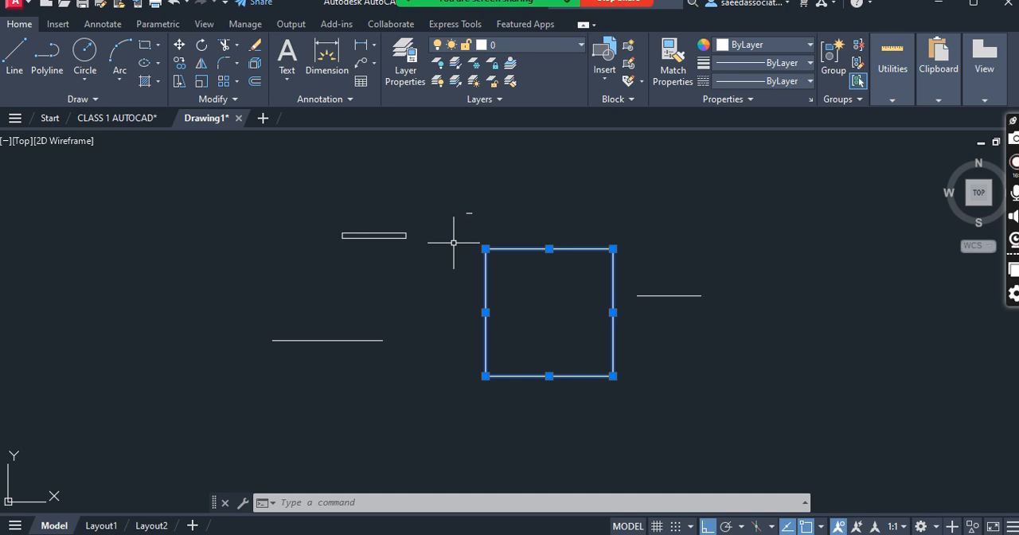
type("LIST")
key("Return")
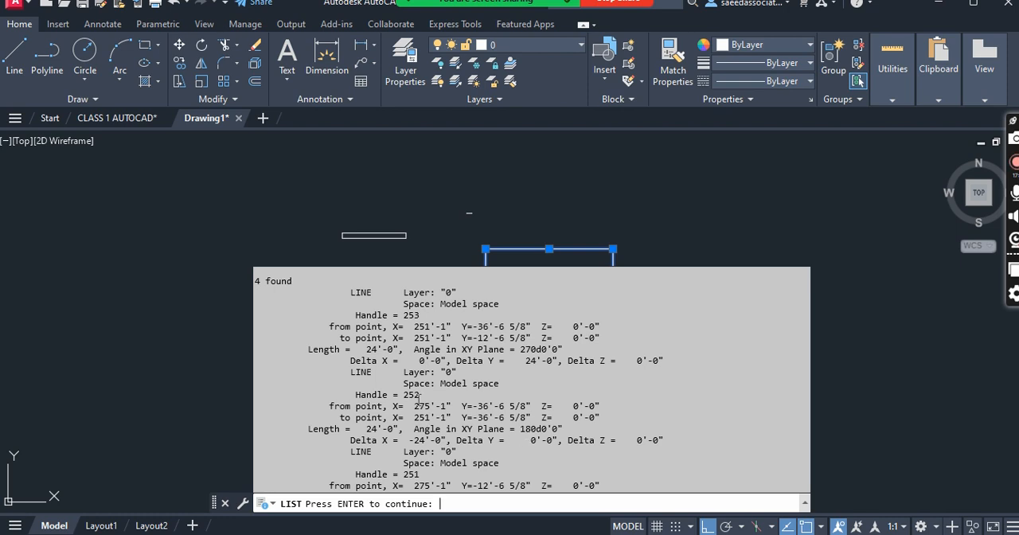
scroll(358, 362, "up", 3)
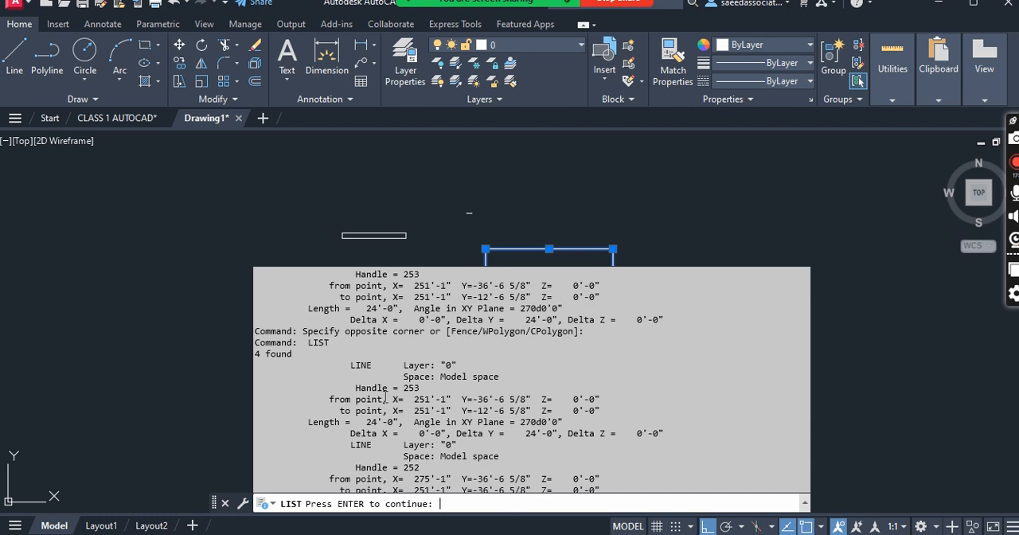
scroll(387, 390, "up", 1)
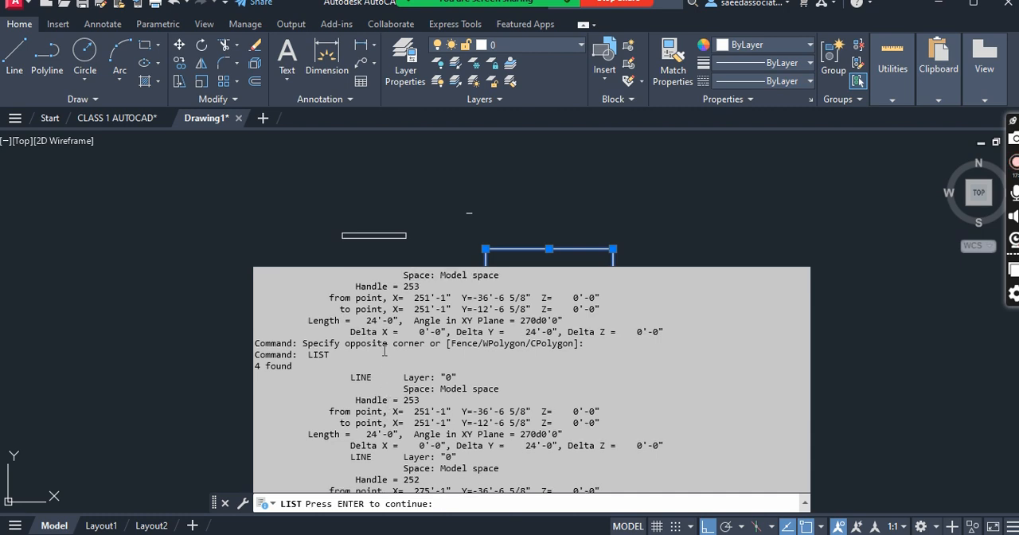
key("Escape")
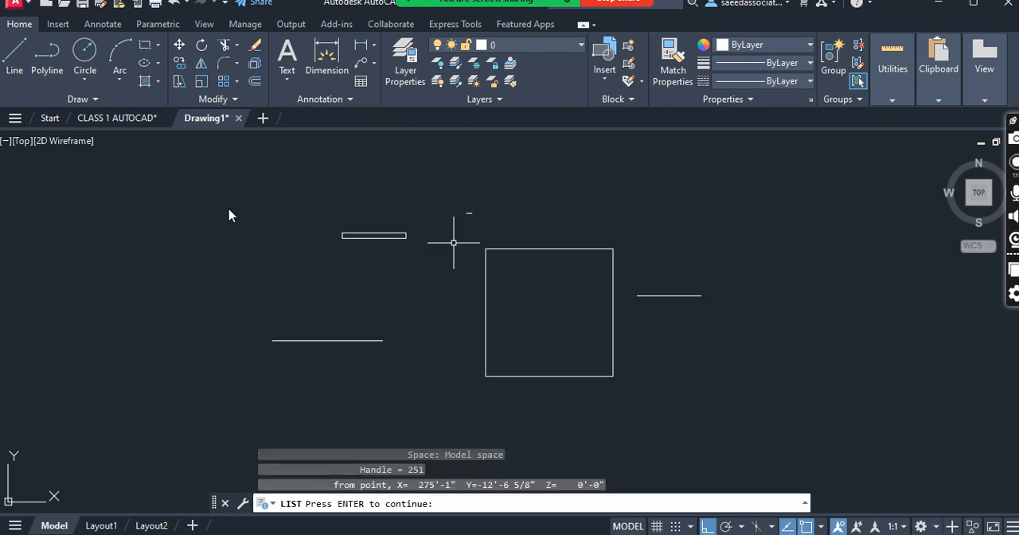
key("Escape")
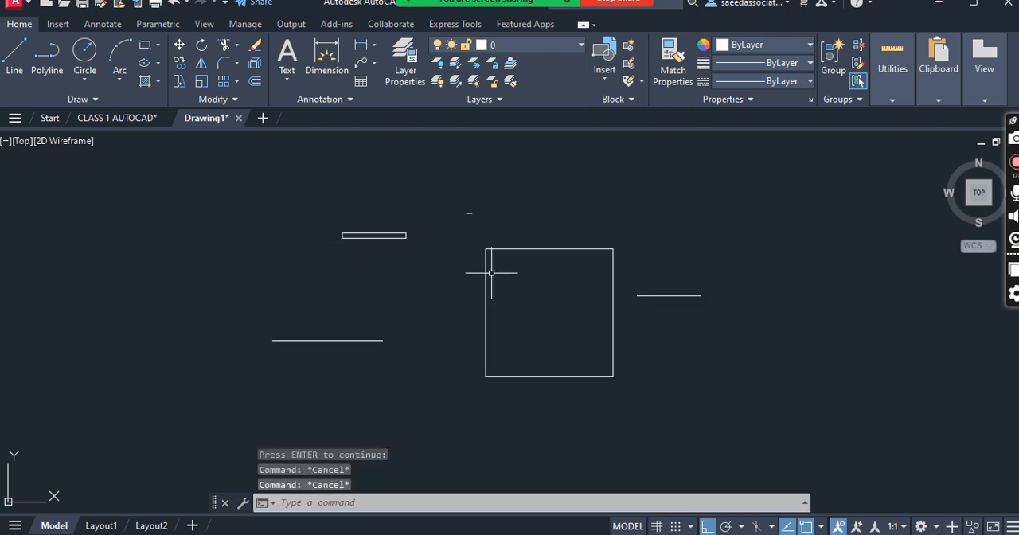
- Select only the right side of the 24' square and check its length with List
left_click(651, 347)
left_click(601, 349)
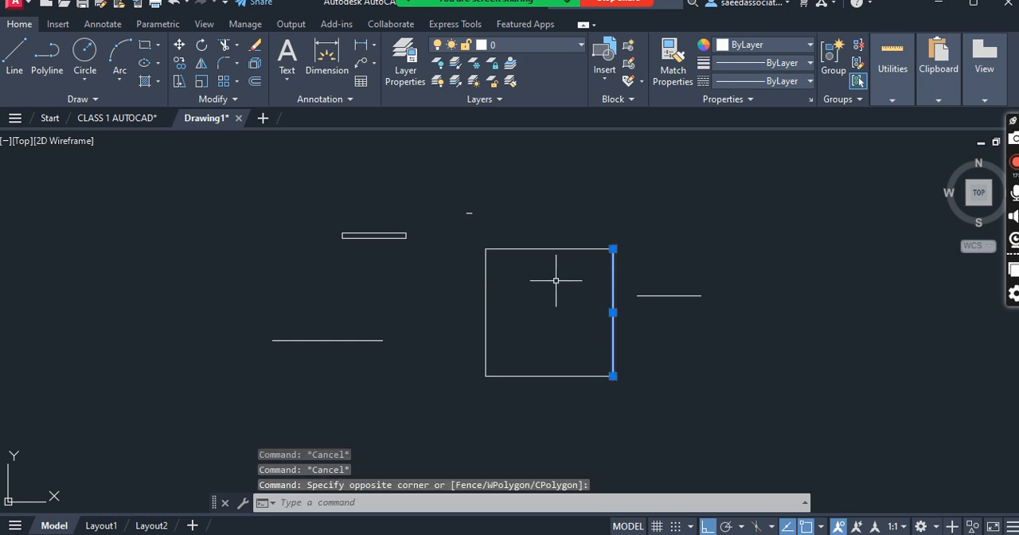
type("li")
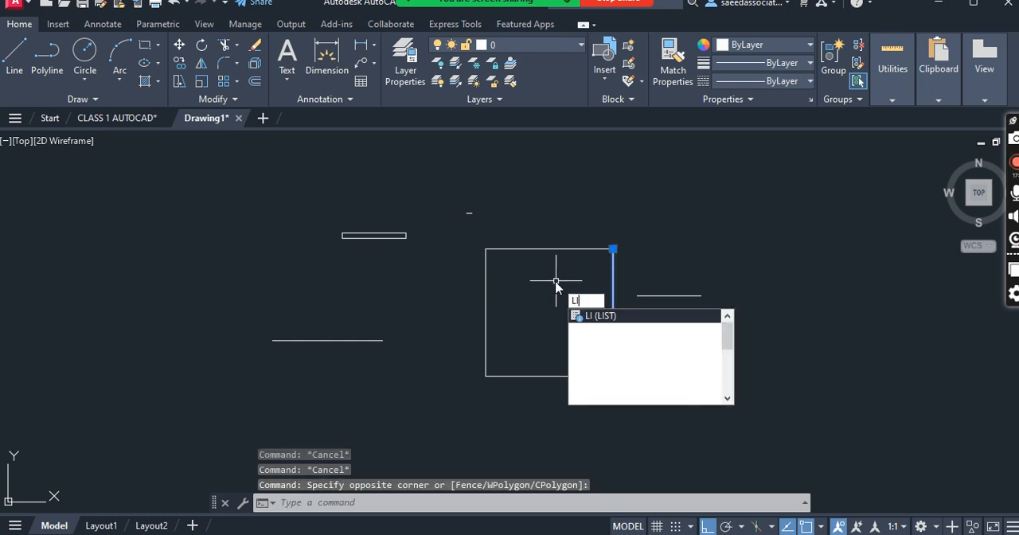
key("Return")
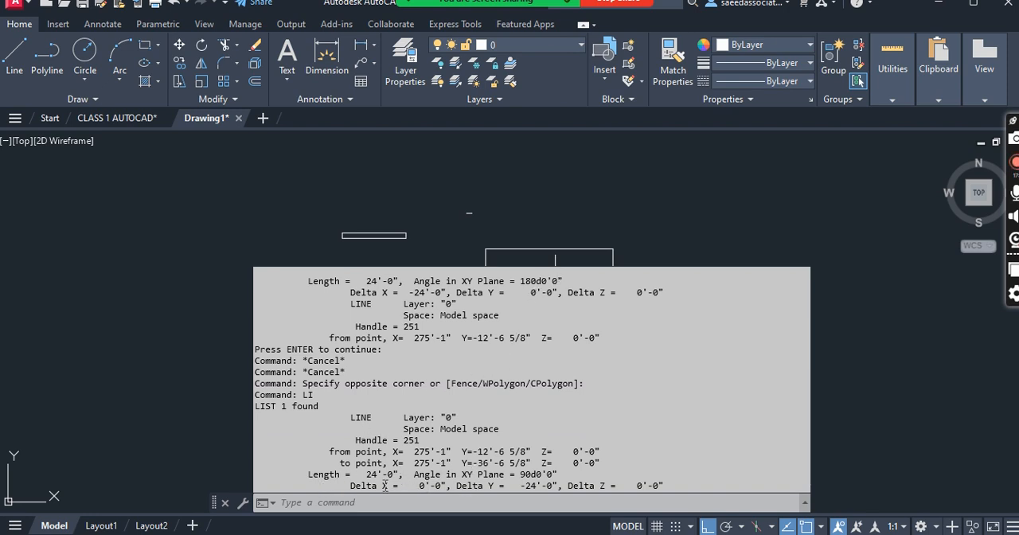
key("Escape")
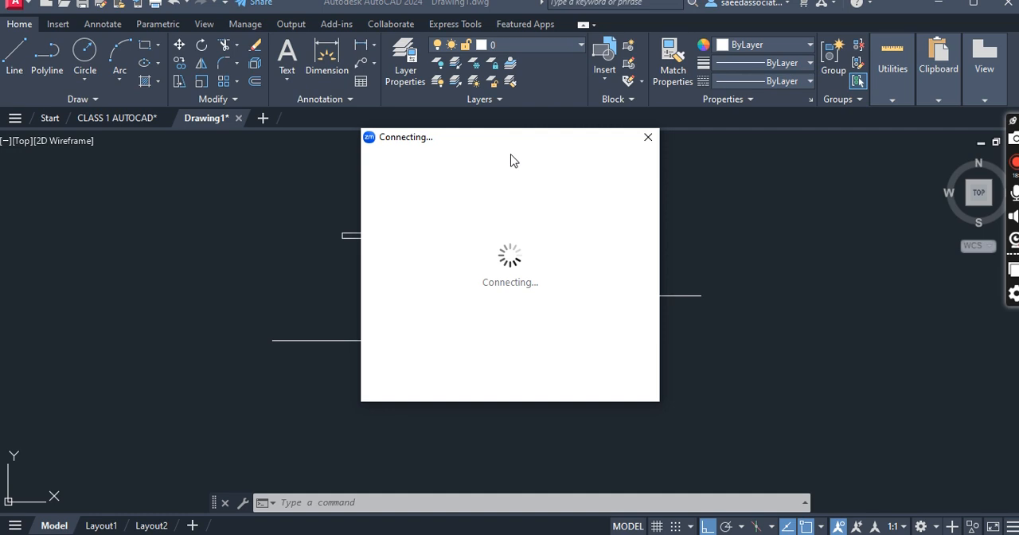
left_click_drag(505, 159, 576, 289)
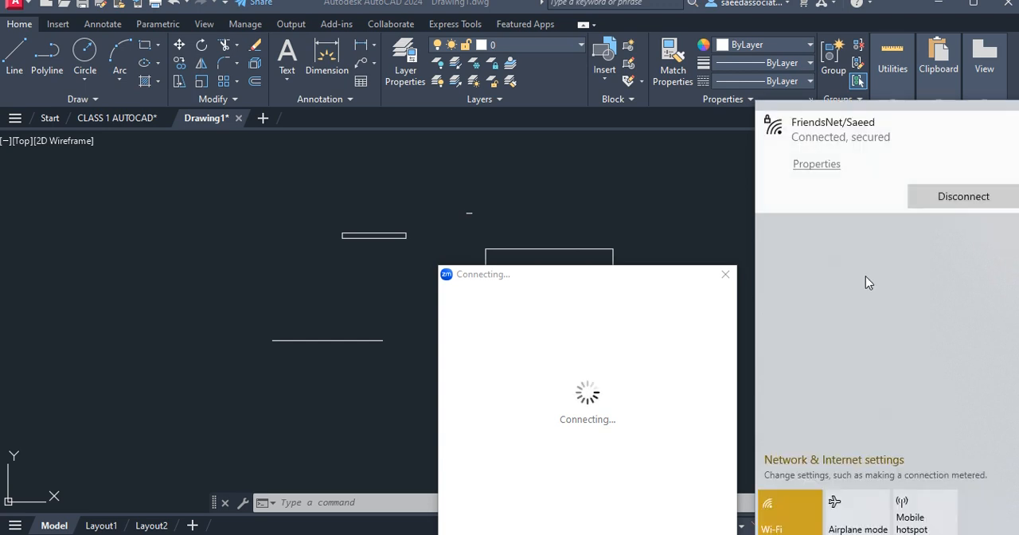
left_click(672, 211)
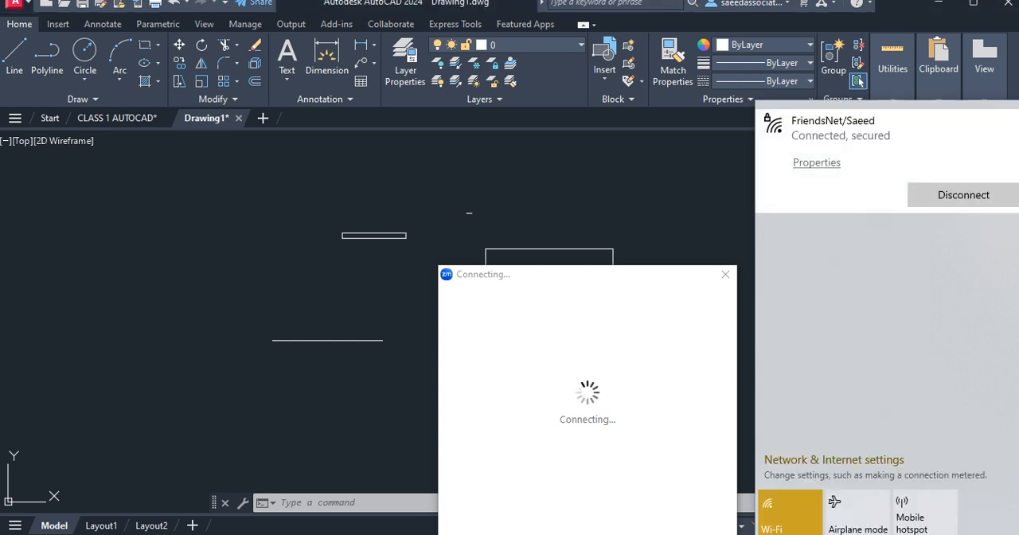
mouse_move(640, 279)
left_mouse_down()
mouse_move(589, 457)
mouse_move(589, 534)
left_mouse_up()
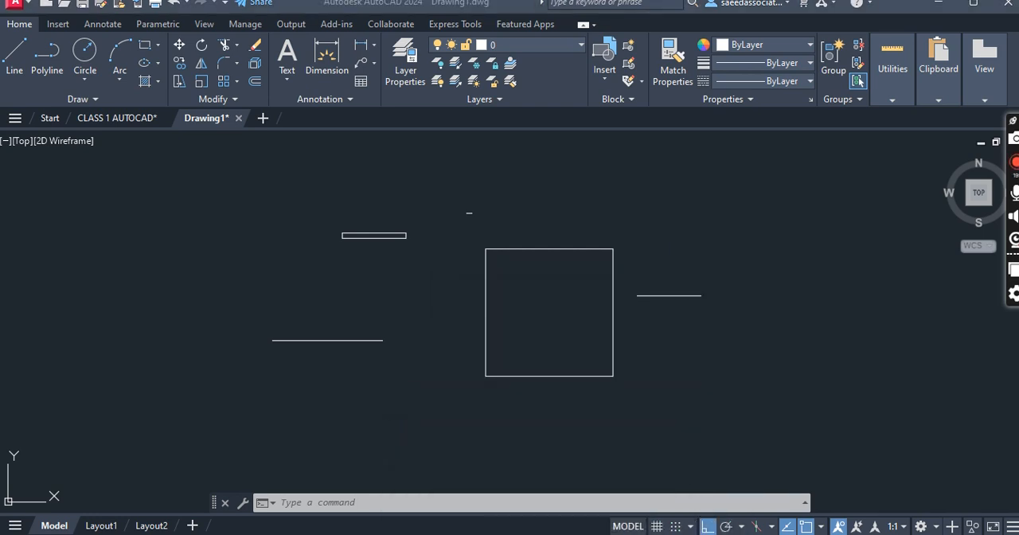
left_click(580, 338)
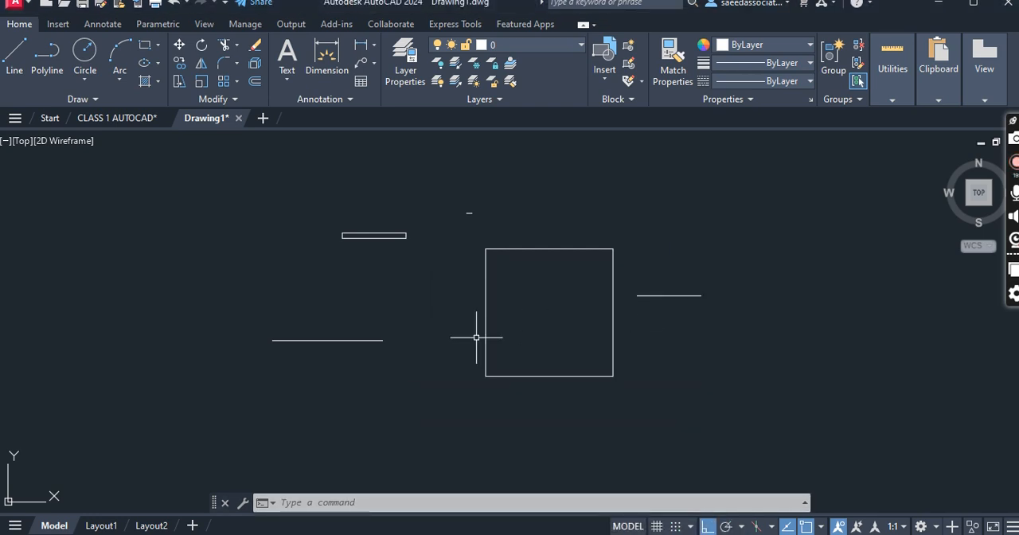
- Measure the bottom side of the 24' square from corner to corner with the Dist command
scroll(492, 275, "down", 2)
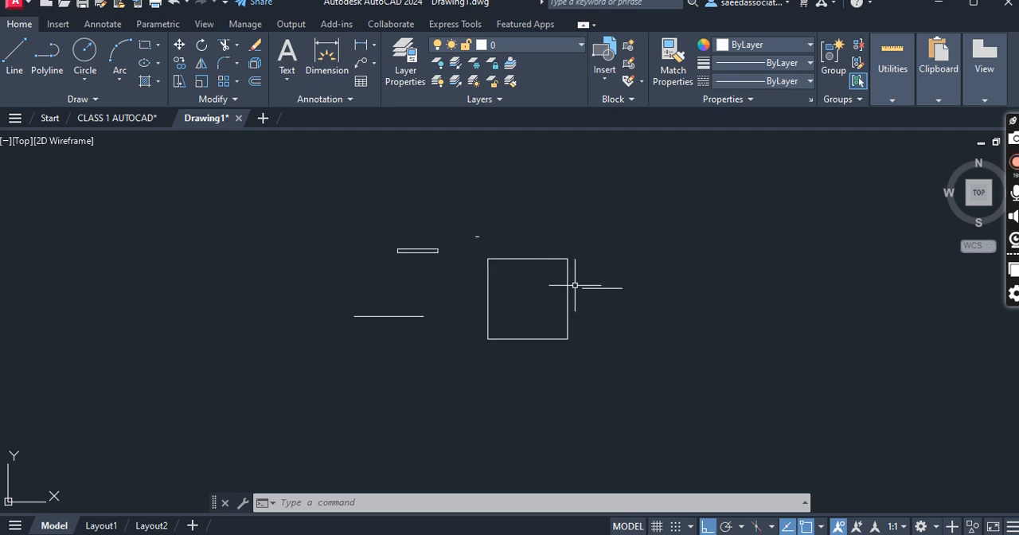
scroll(536, 290, "up", 2)
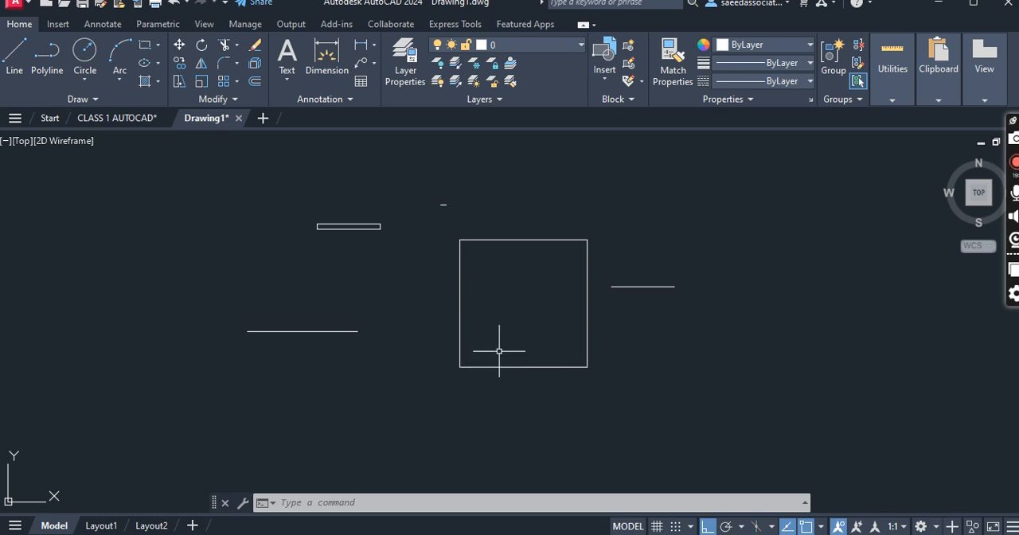
type("DI")
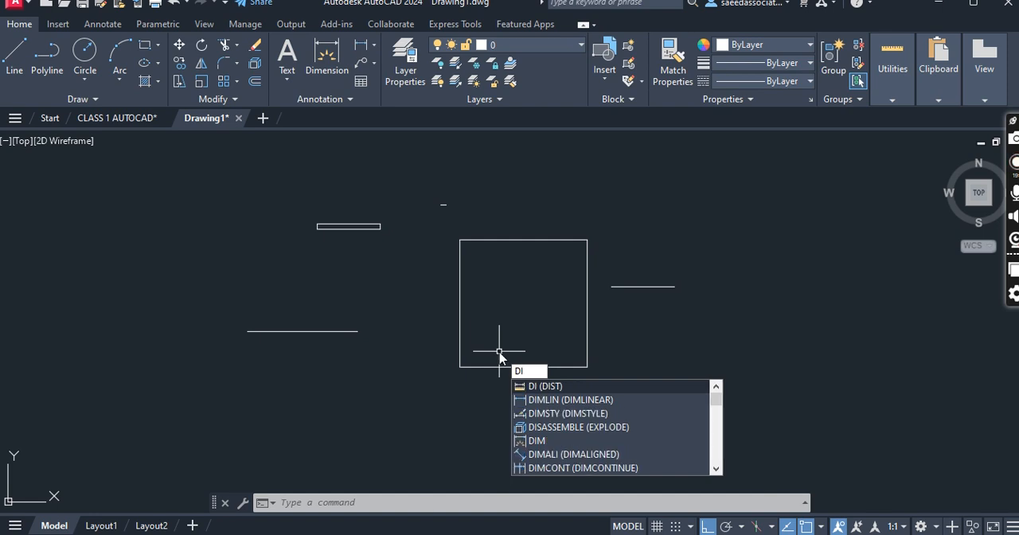
key("Return")
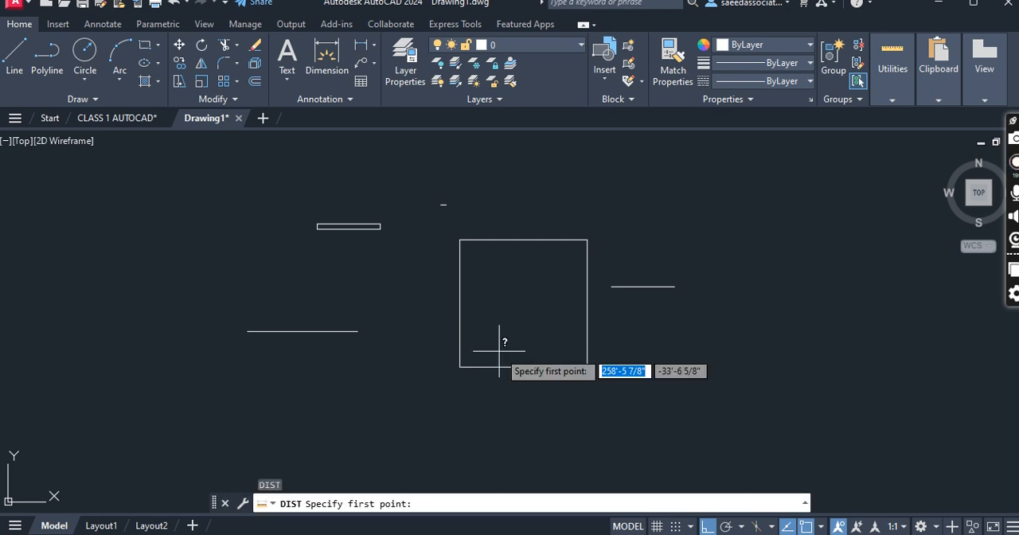
left_click(460, 366)
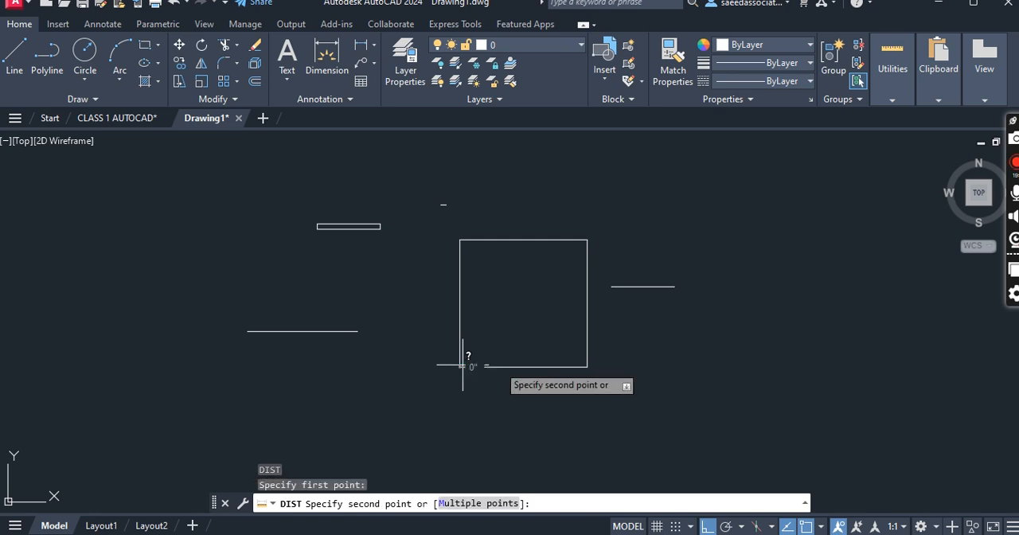
left_click(588, 367)
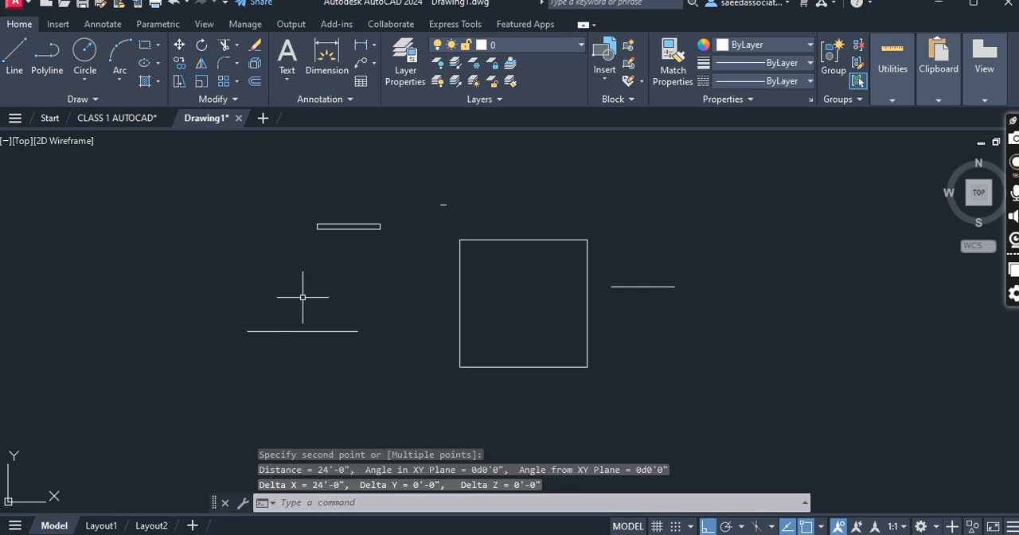
key("Escape")
key("Escape")
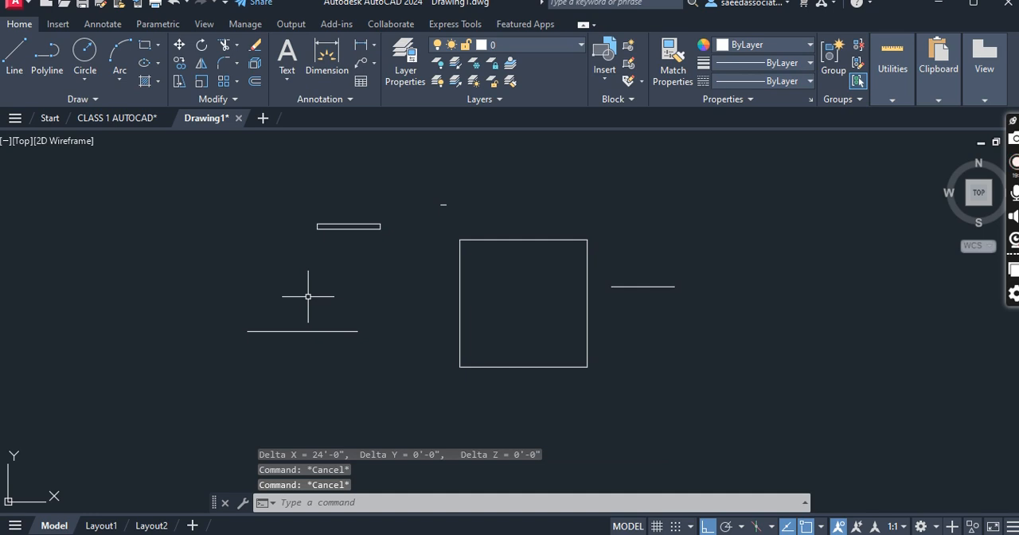
- Measure with Dist from the left endpoint of the freehand horizontal line to a point just beyond its right end
type("DI")
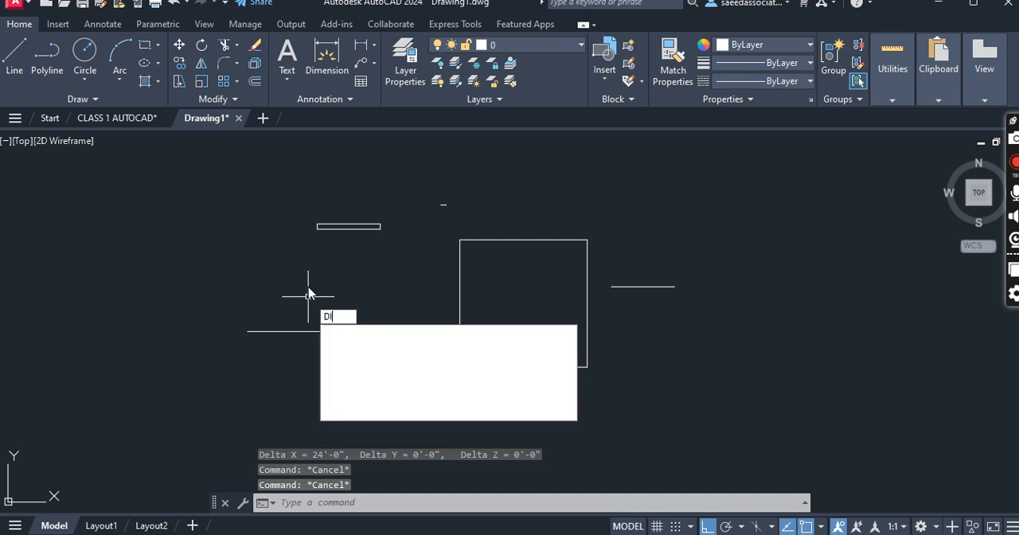
key("Return")
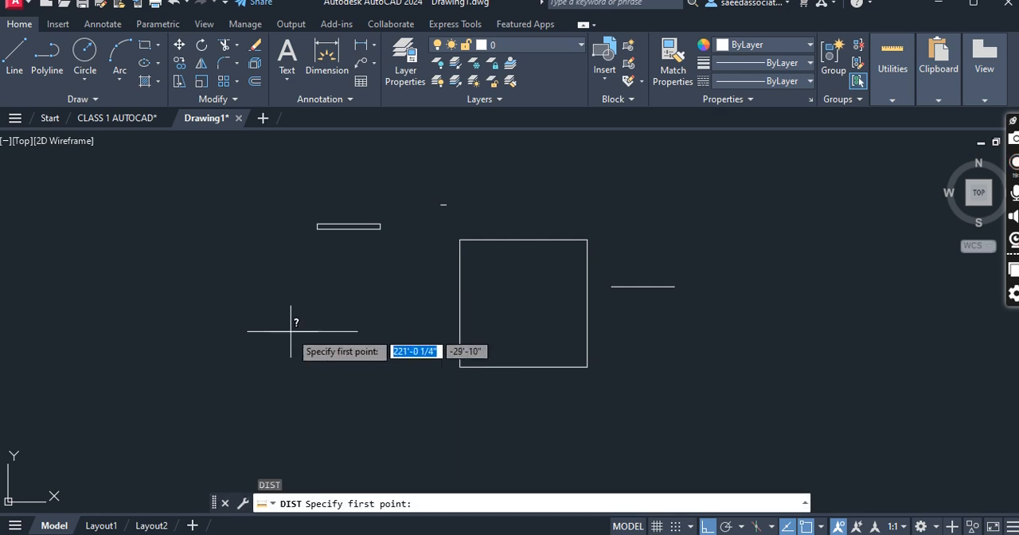
left_click(247, 331)
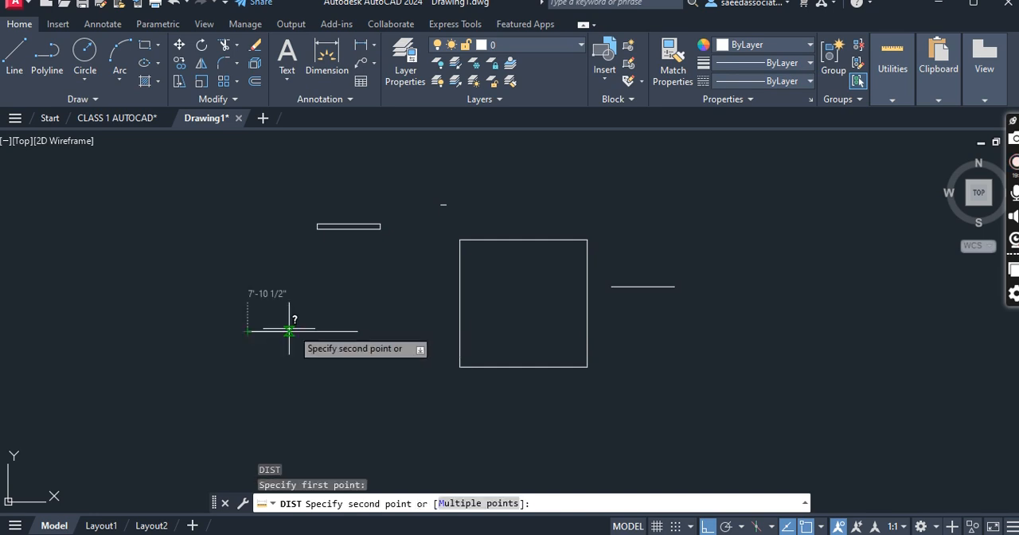
left_click(375, 313)
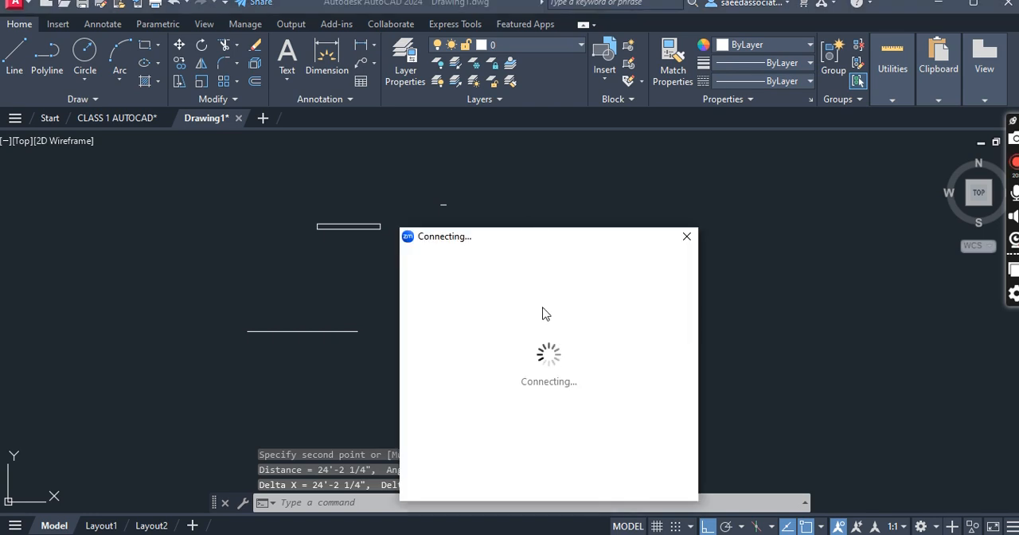
- Move the Zoom connecting window clear of the 24' square in the drawing
left_click_drag(536, 248, 103, 198)
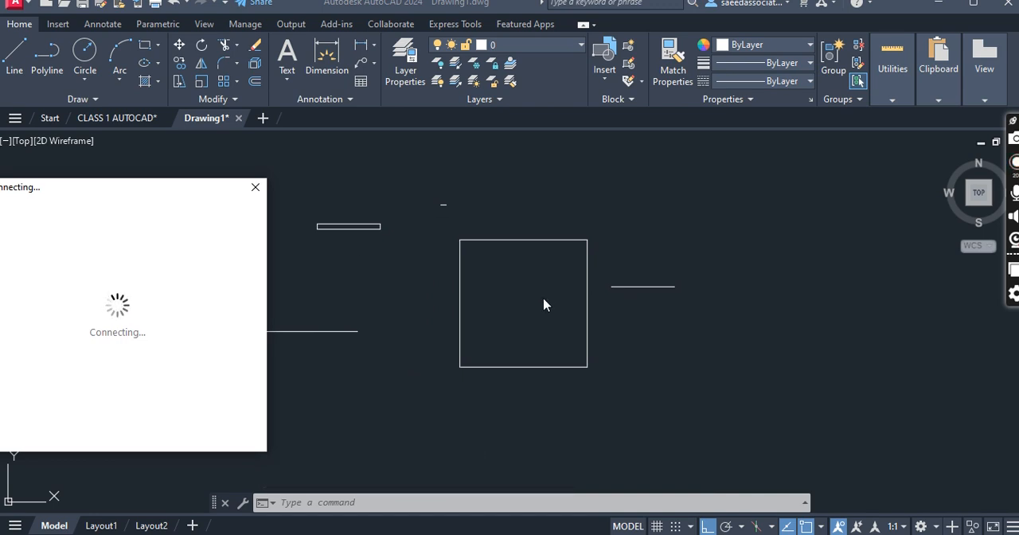
scroll(547, 302, "down", 2)
scroll(561, 303, "up", 4)
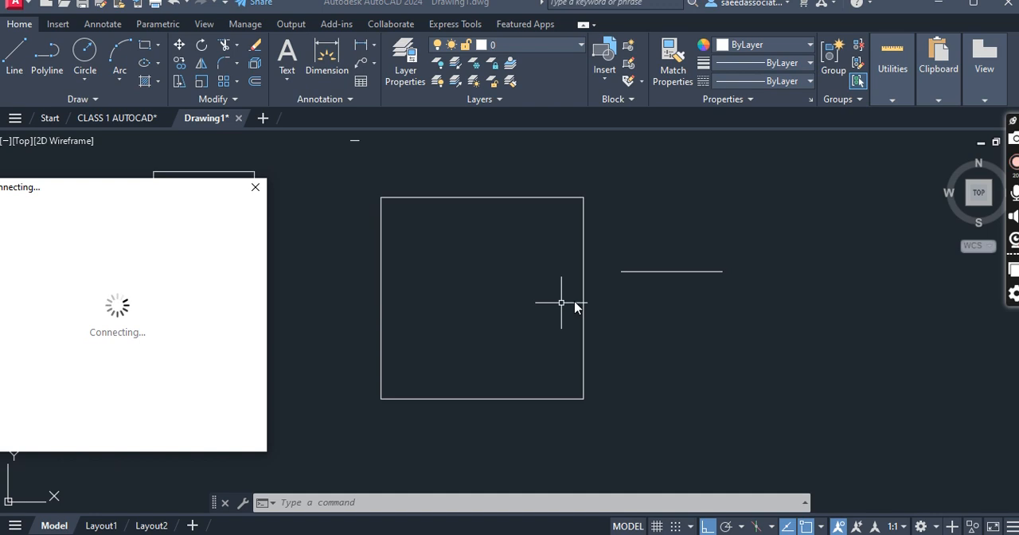
left_click(633, 281)
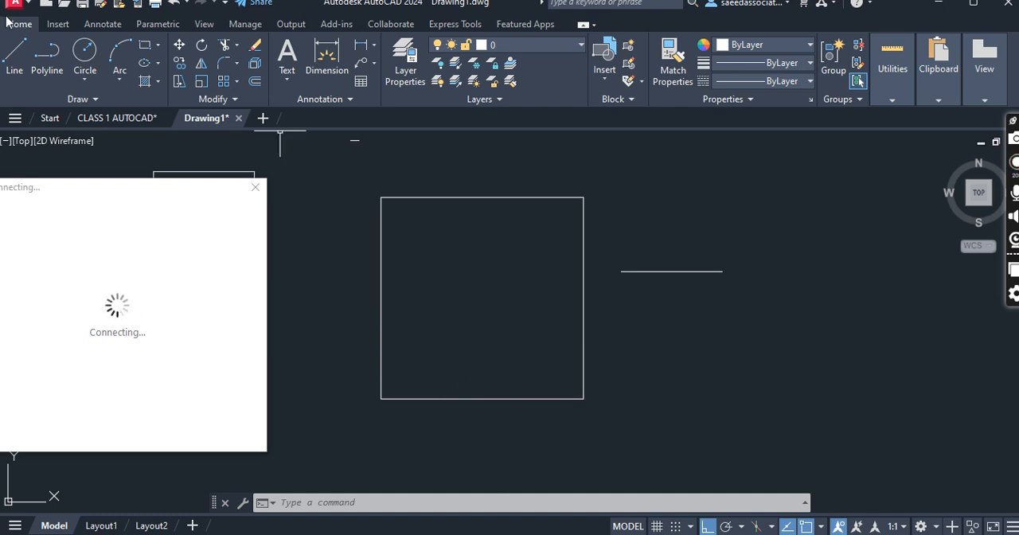
- Draw an Ortho line about 11'-5" long below the short line beside the square, continuing vertically upward from its right end
left_click(17, 65)
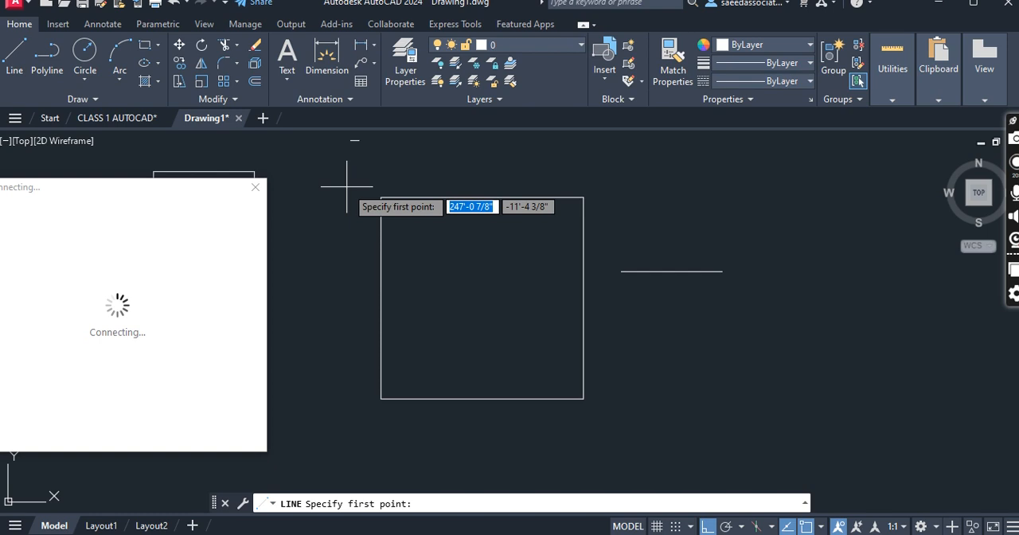
left_click(685, 330)
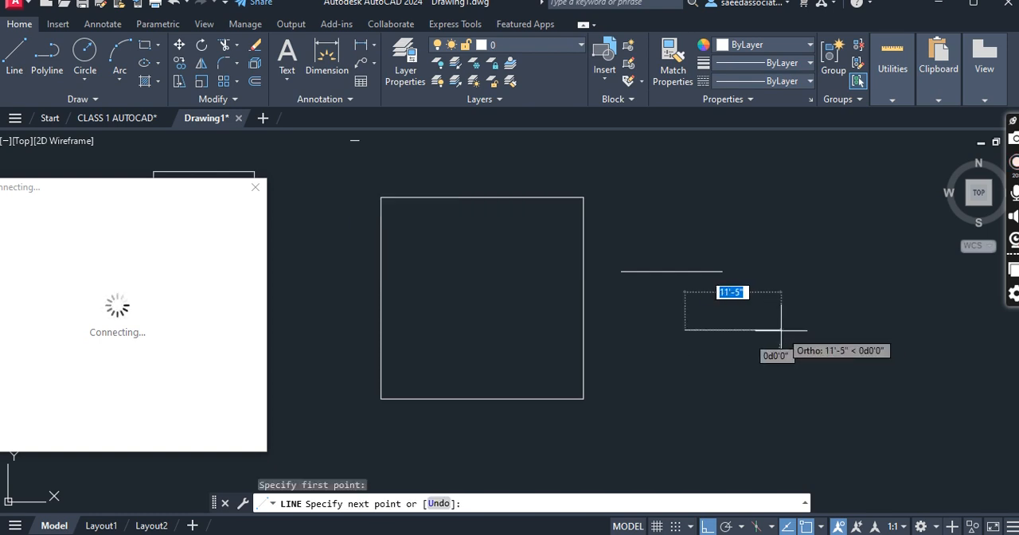
left_click(781, 329)
left_click(781, 227)
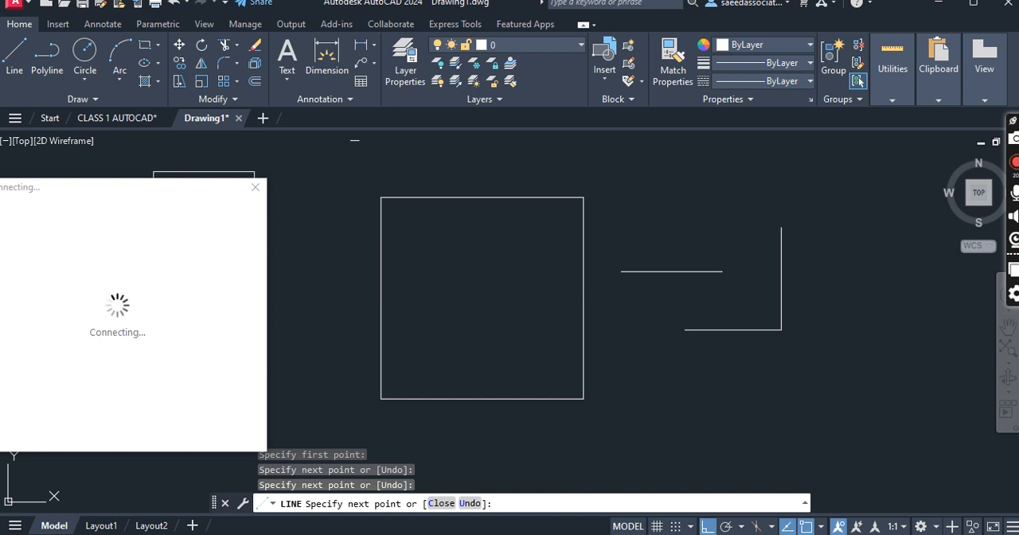
key("Escape")
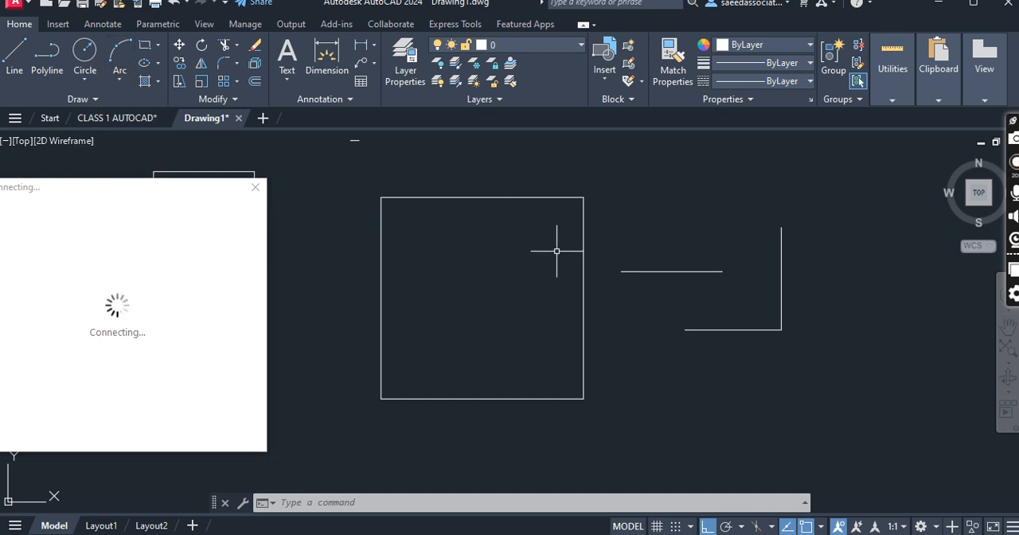
- Select the right side of the 24' square to review its object properties
left_click(583, 271)
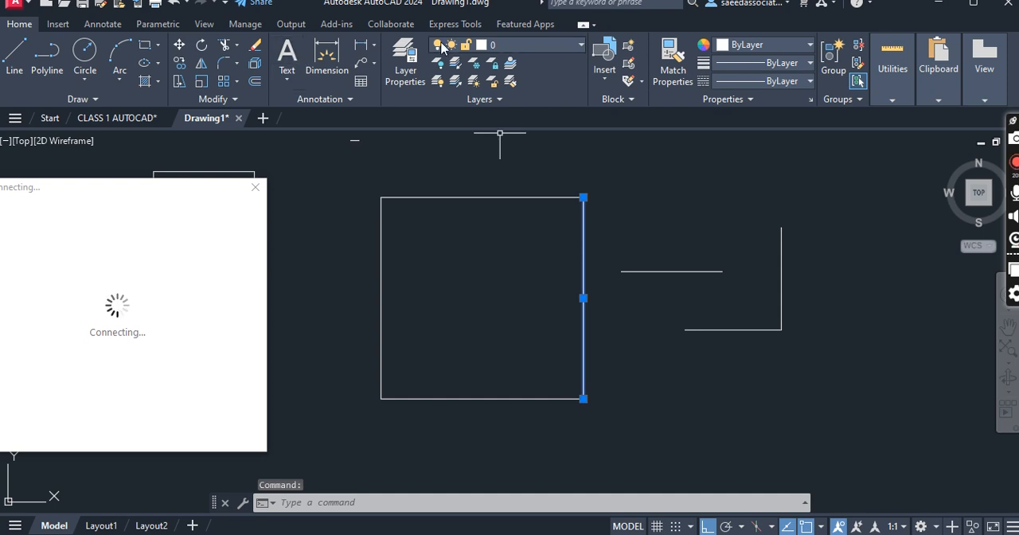
left_click(749, 99)
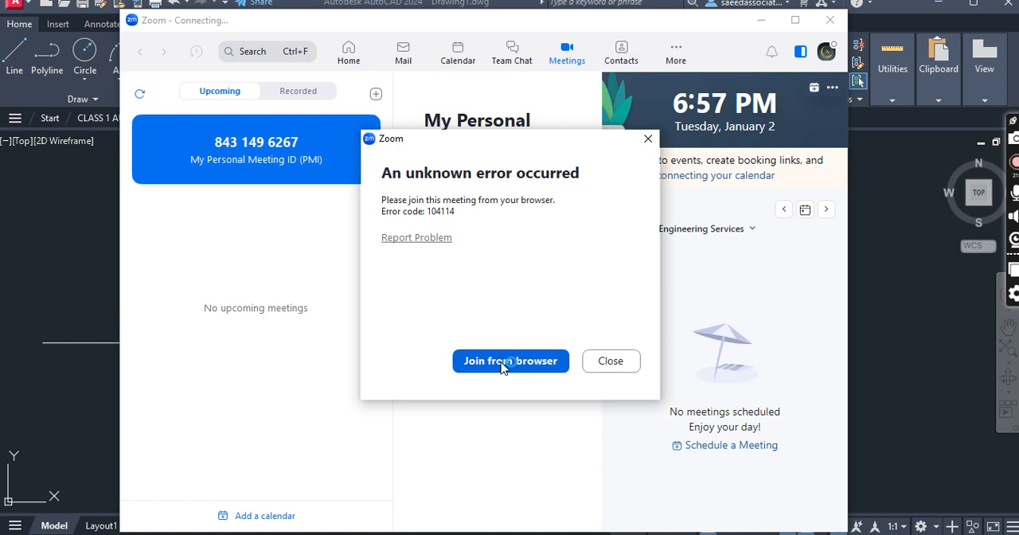
- Copy the personal meeting invitation in Zoom and start the meeting
left_click(552, 362)
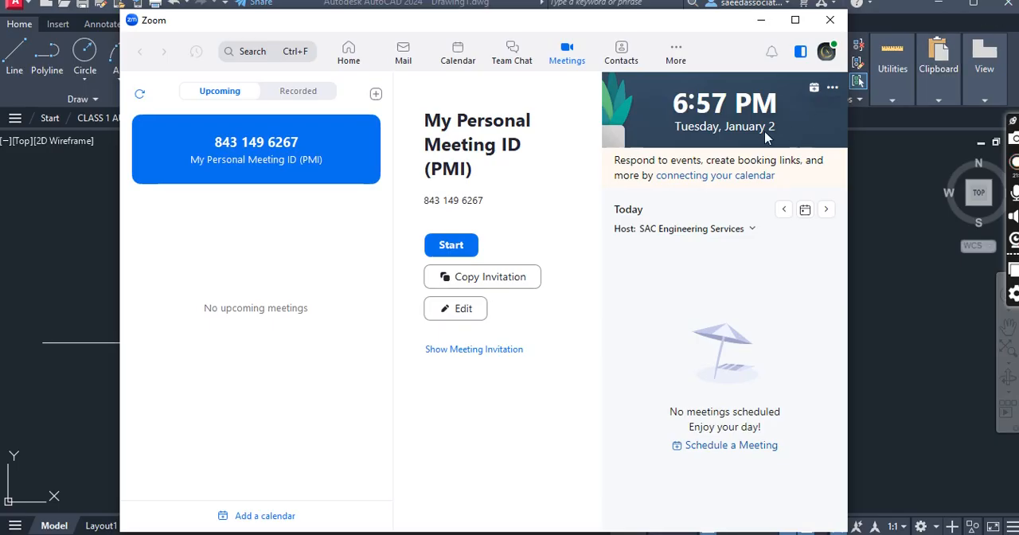
left_click(470, 278)
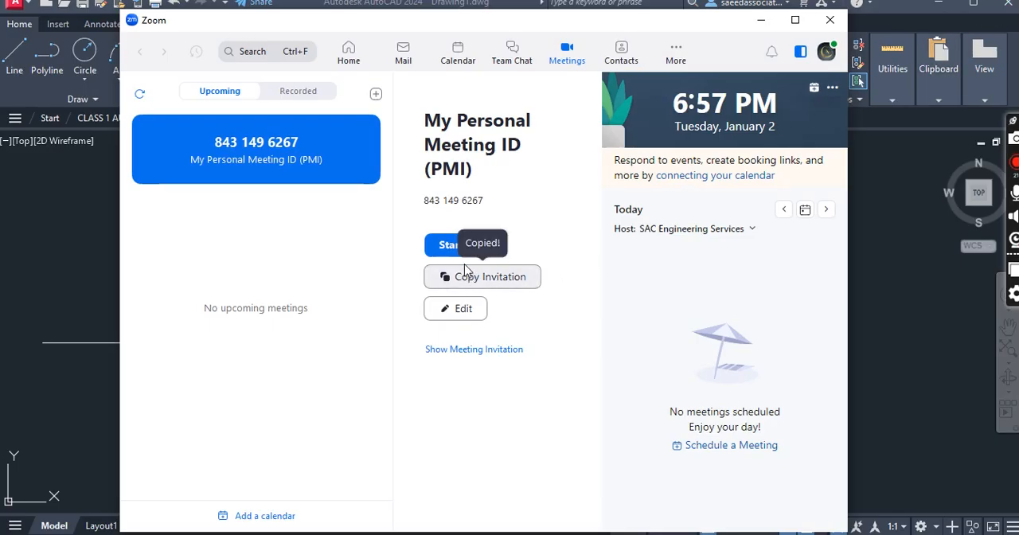
left_click(455, 252)
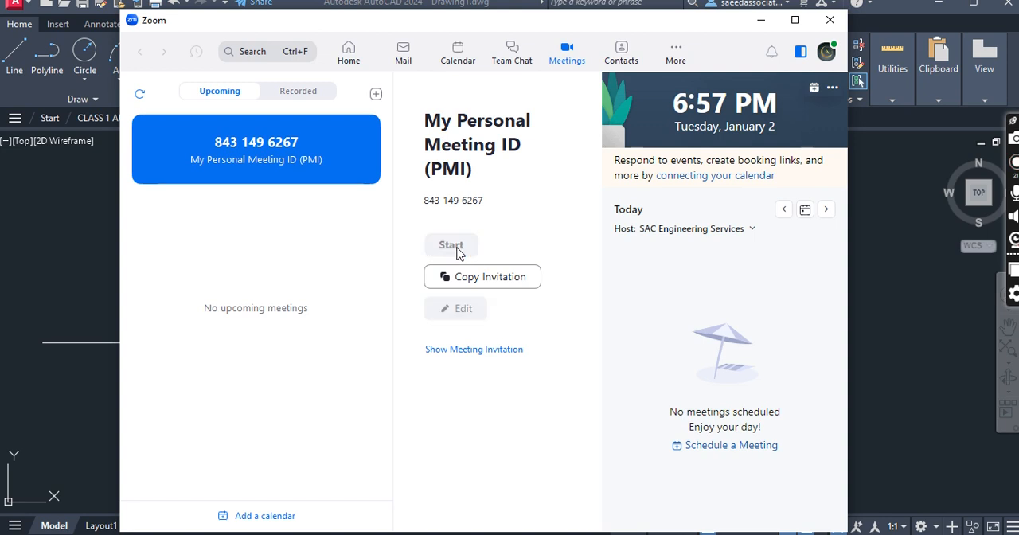
- Switch to WhatsApp and try to paste the meeting invitation into the open chat
left_click(426, 534)
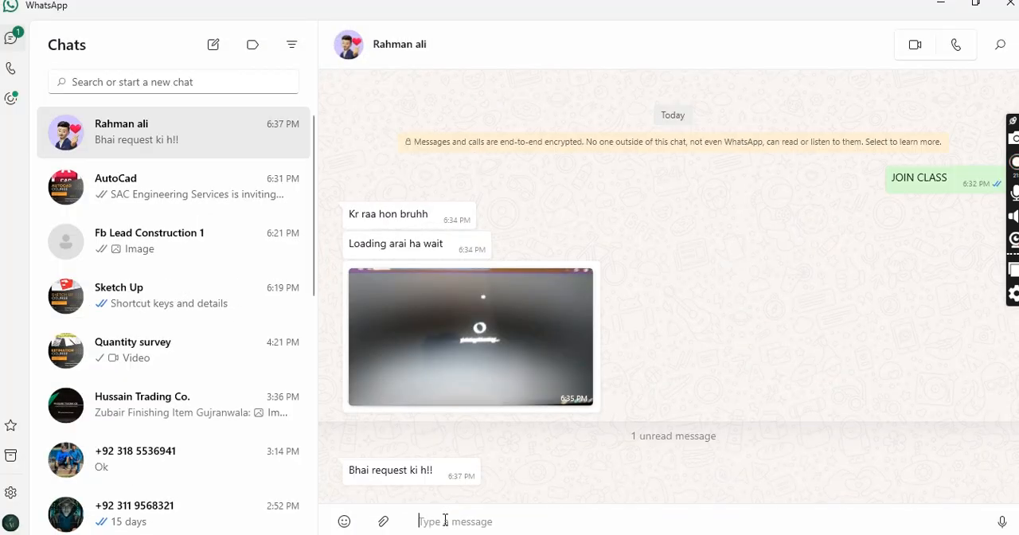
right_click(446, 521)
left_click(415, 480)
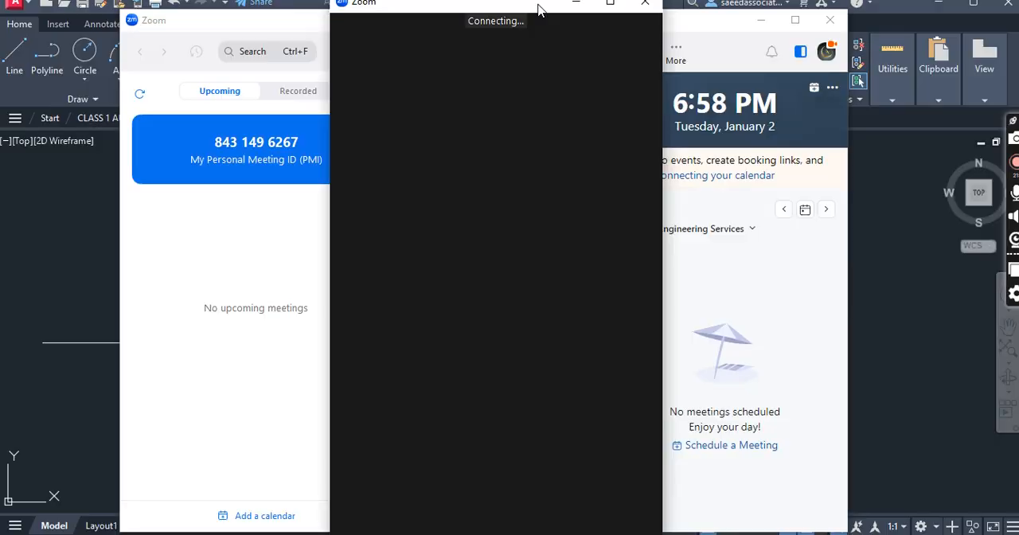
left_click_drag(539, 13, 546, 42)
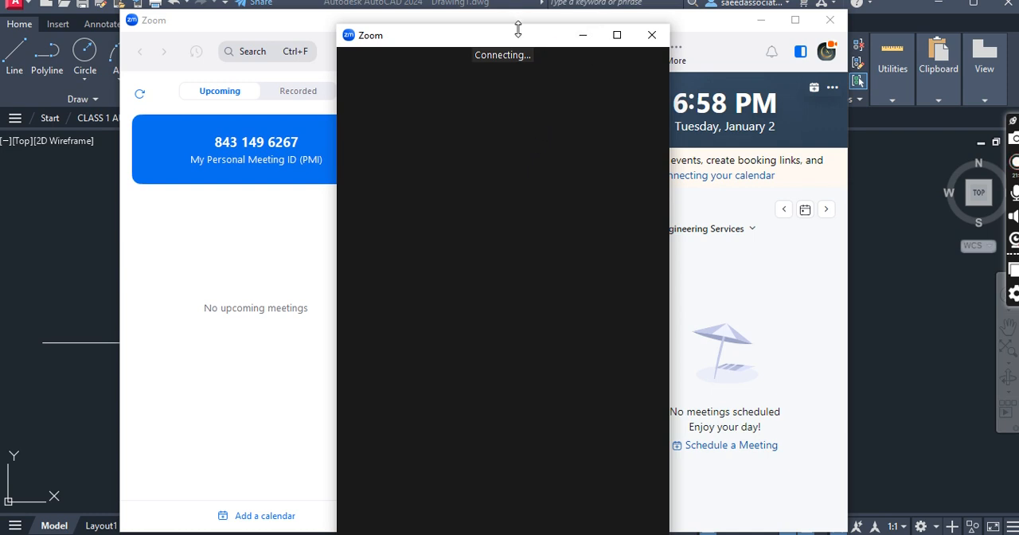
left_click_drag(518, 37, 524, 102)
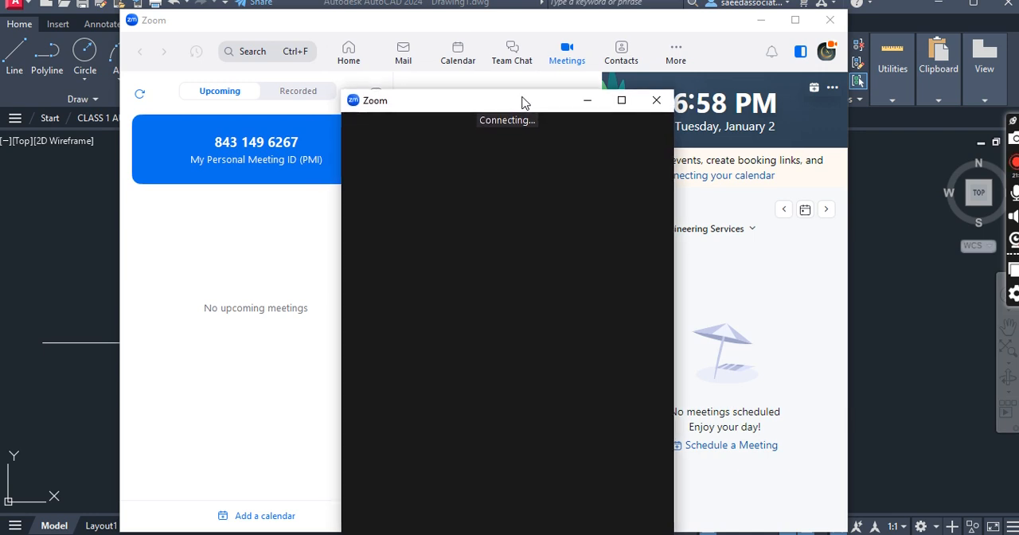
left_click_drag(538, 112, 528, 113)
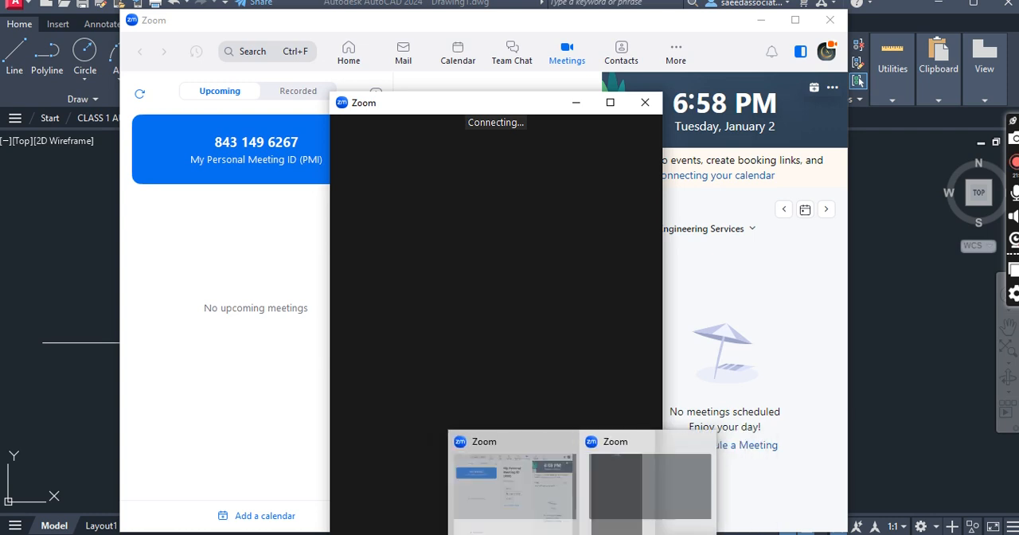
left_click_drag(482, 111, 454, 16)
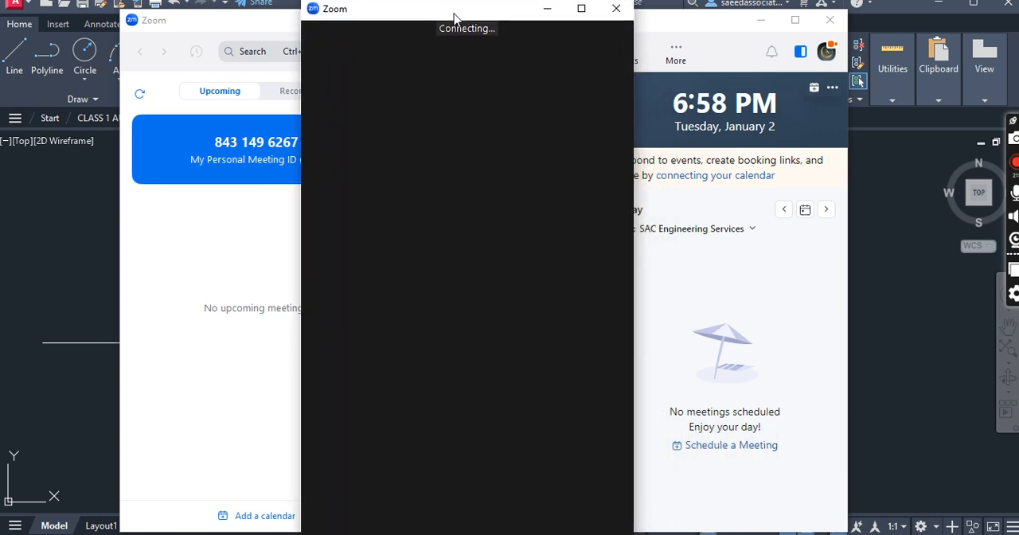
left_click_drag(520, 11, 494, 77)
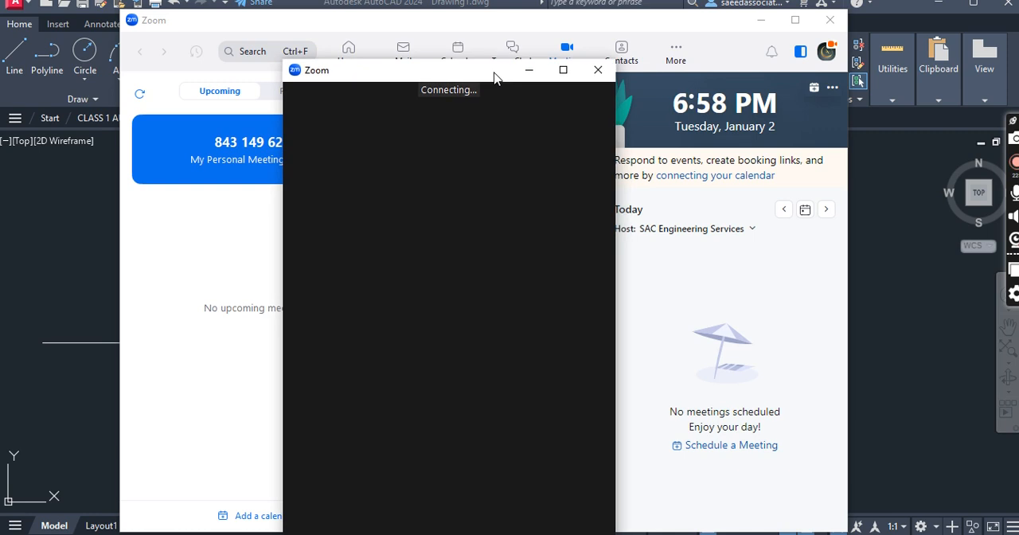
- Leave the Zoom meeting that is still connecting and close Zoom to return to the AutoCAD drawing
left_click(597, 71)
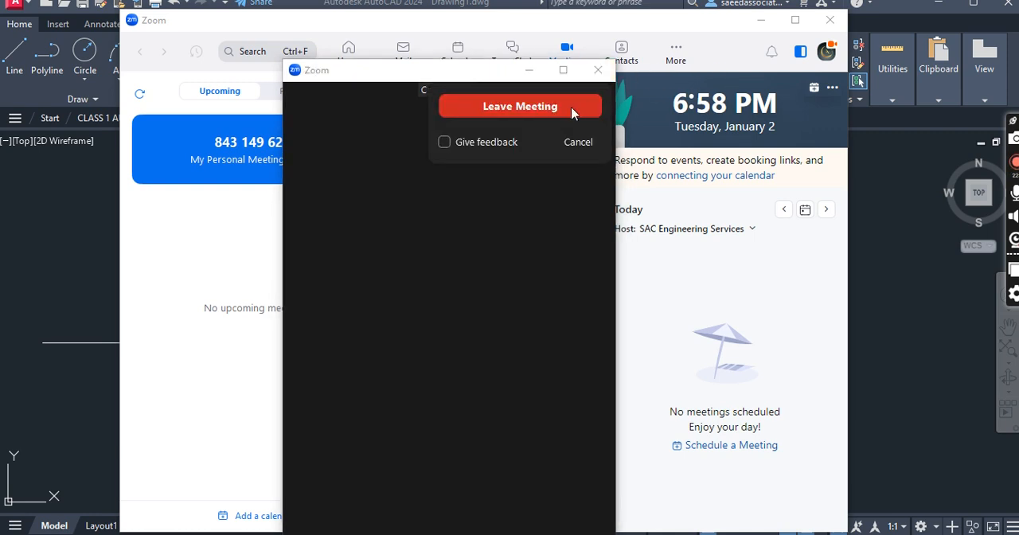
left_click(574, 104)
left_click(831, 20)
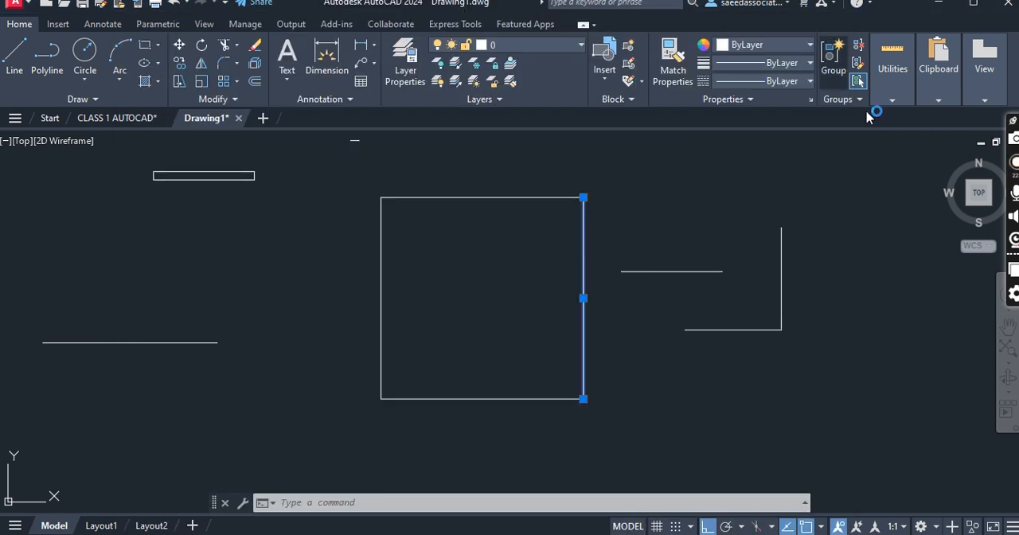